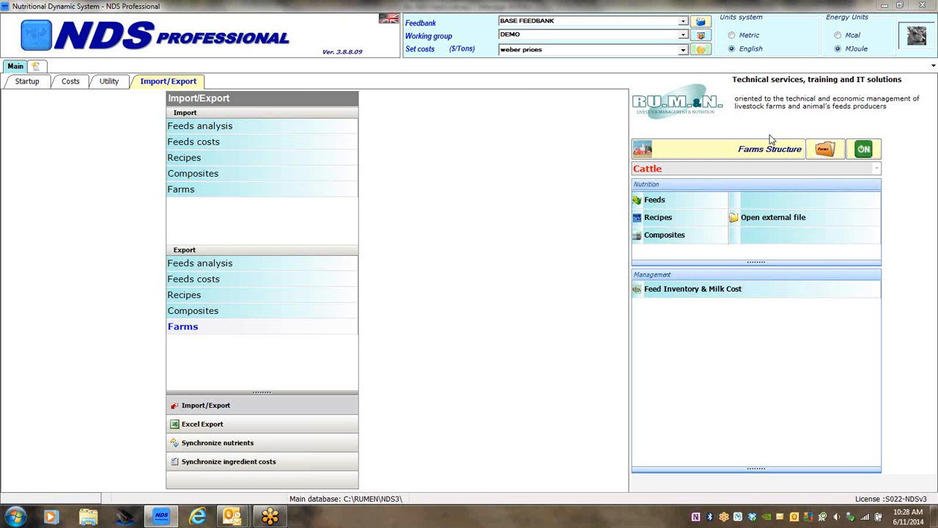
Step: Open the program settings, launch the license registration tools, and view the Send installation ID form without sending it
click(27, 82)
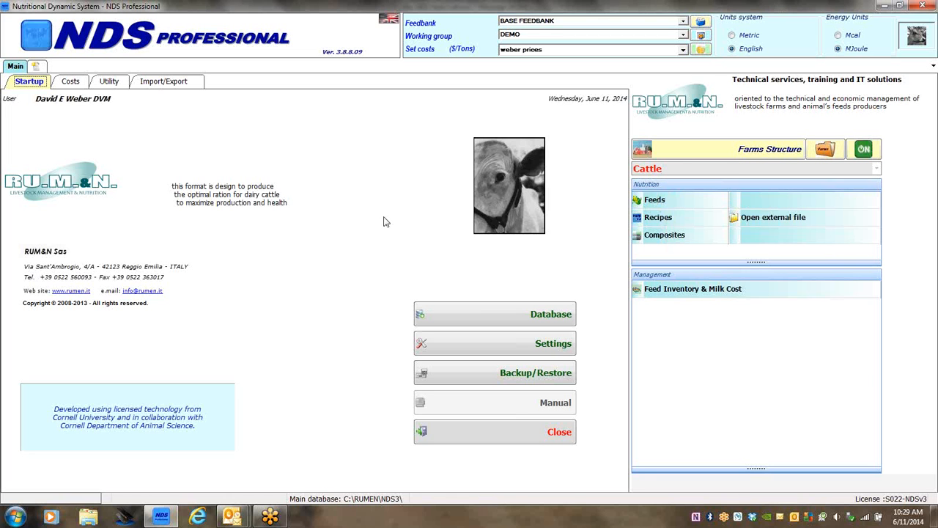
click(502, 350)
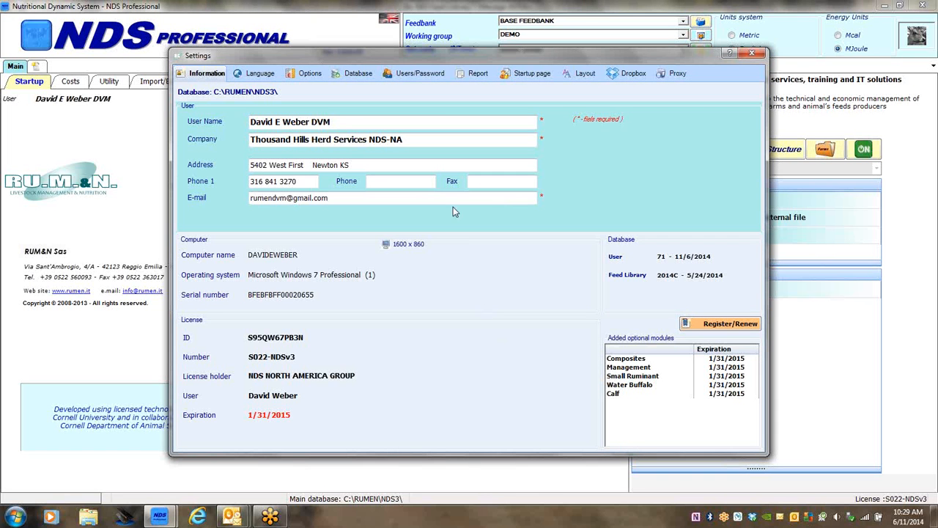
click(355, 139)
click(715, 327)
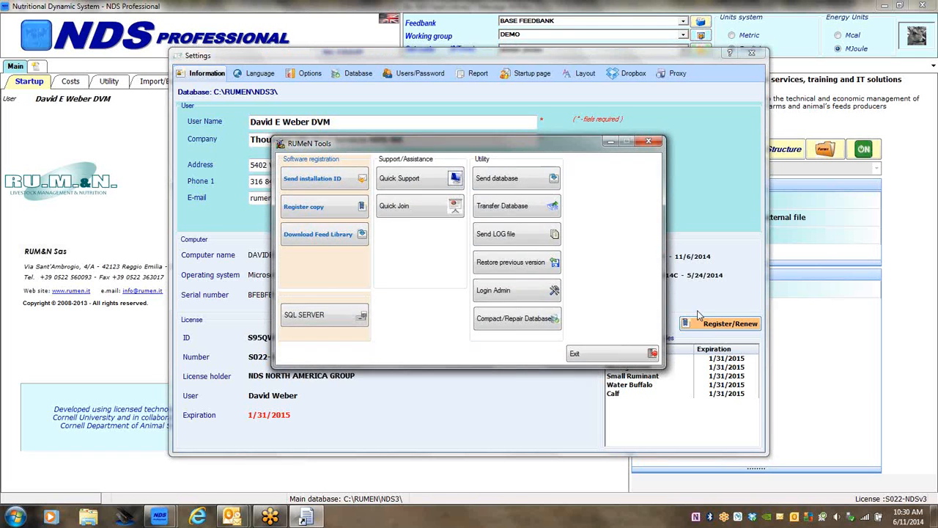
click(341, 178)
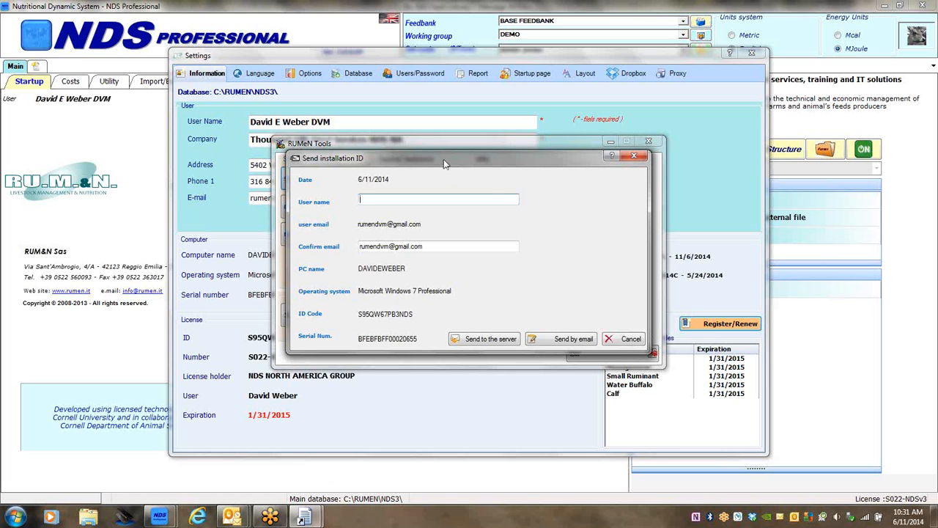
click(629, 342)
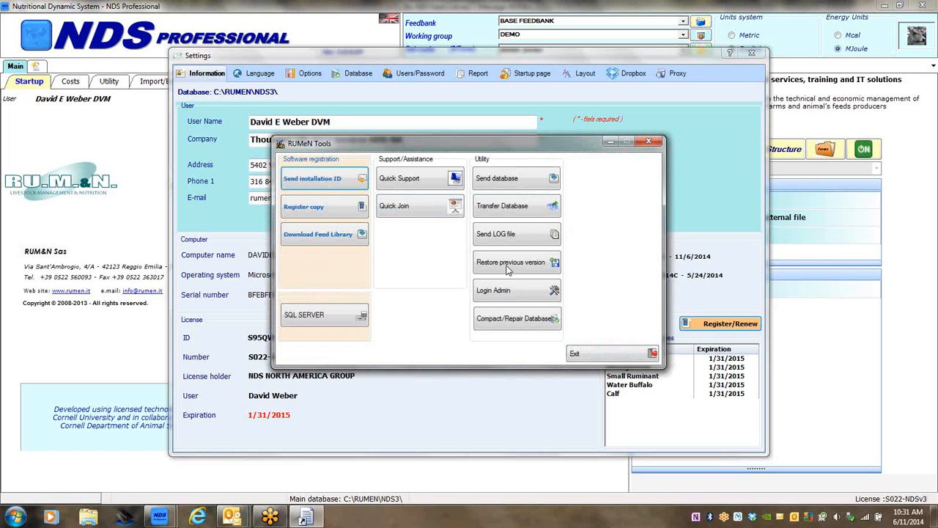
Step: View the automatic Register copy form without proceeding and exit the registration tools
click(339, 212)
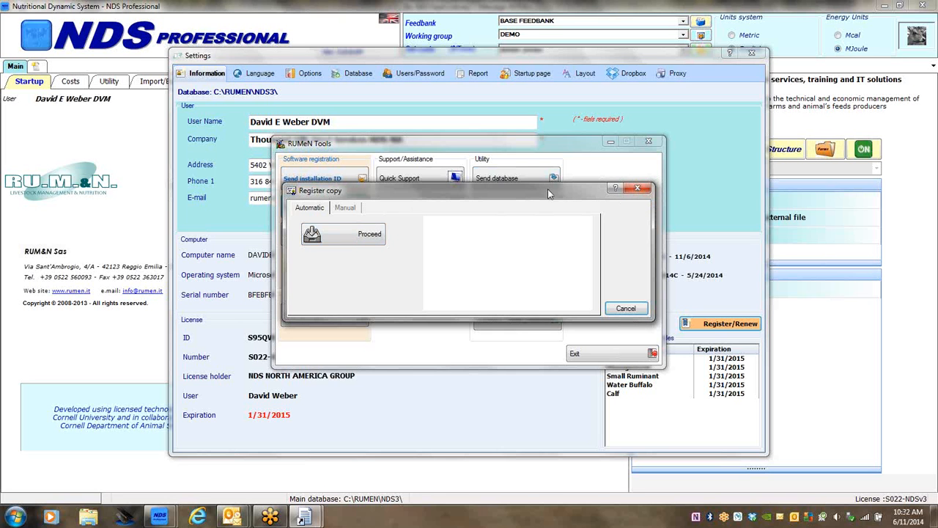
click(637, 188)
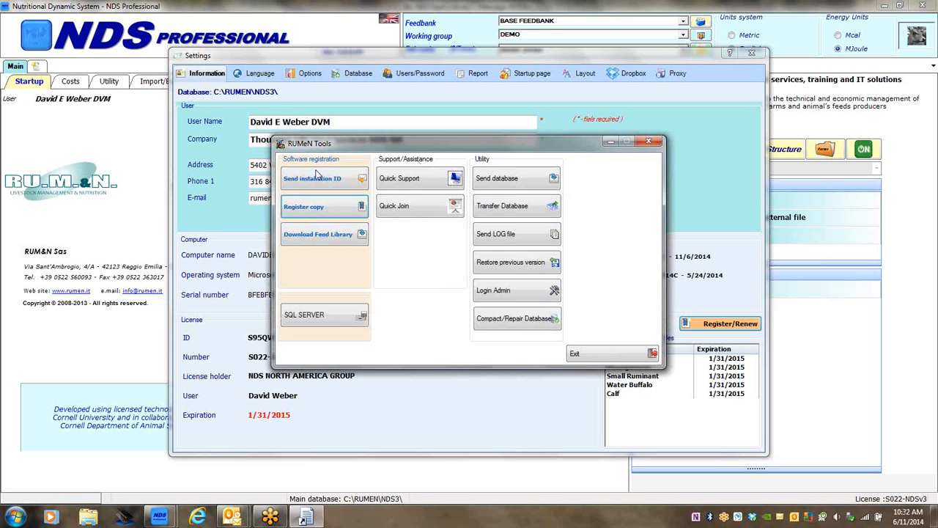
click(328, 212)
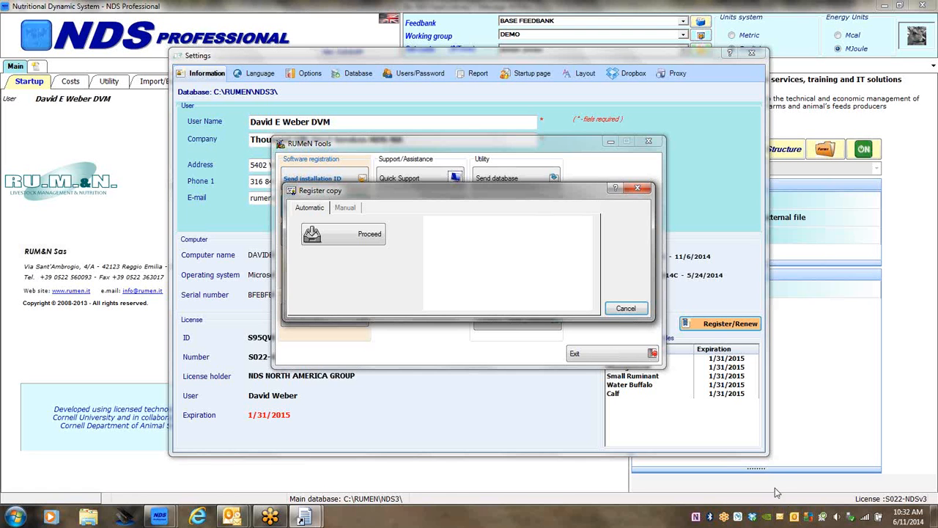
click(638, 191)
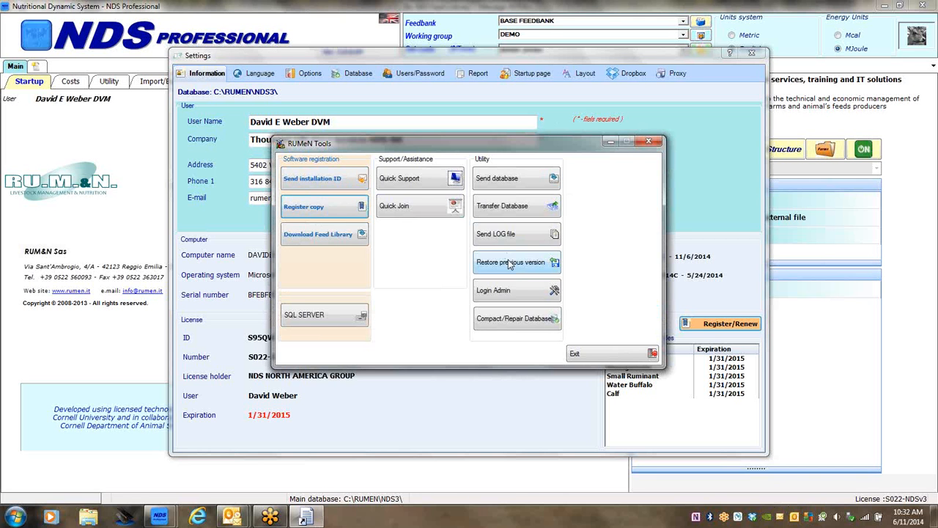
click(610, 358)
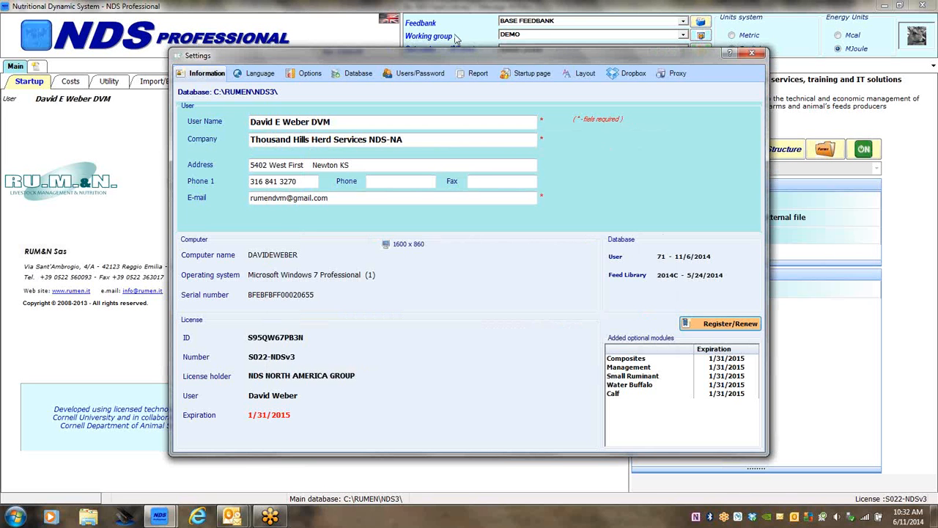
drag(452, 55, 838, 95)
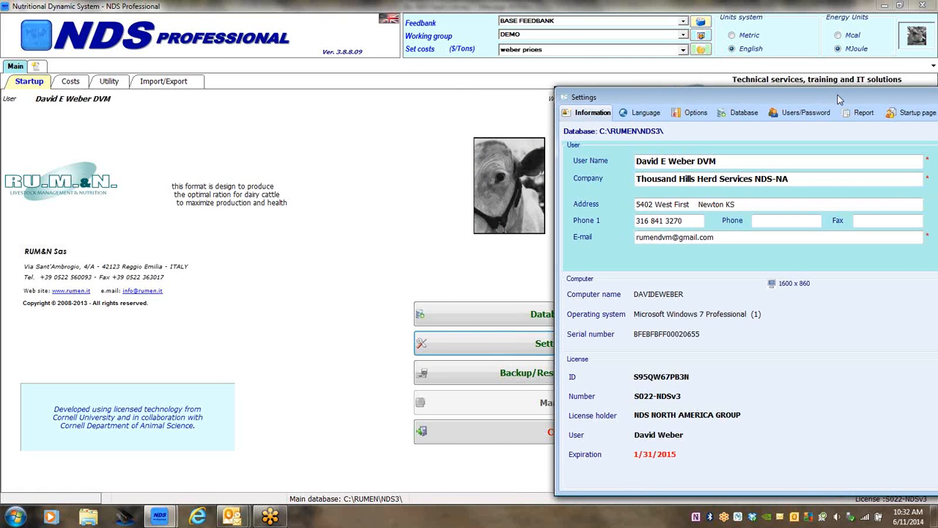
click(453, 345)
drag(738, 92, 370, 77)
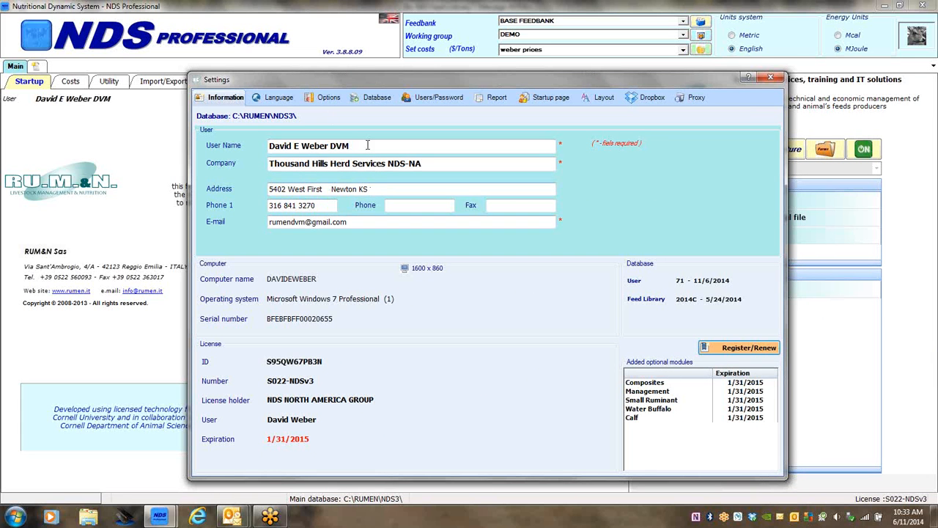
Step: Look over the language choices and set the currency unit to USD in the program options
click(280, 98)
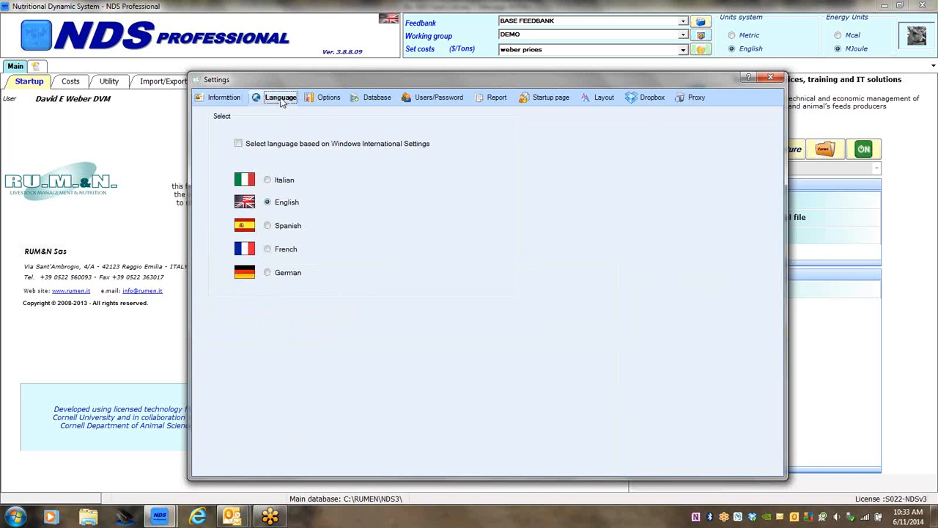
click(323, 100)
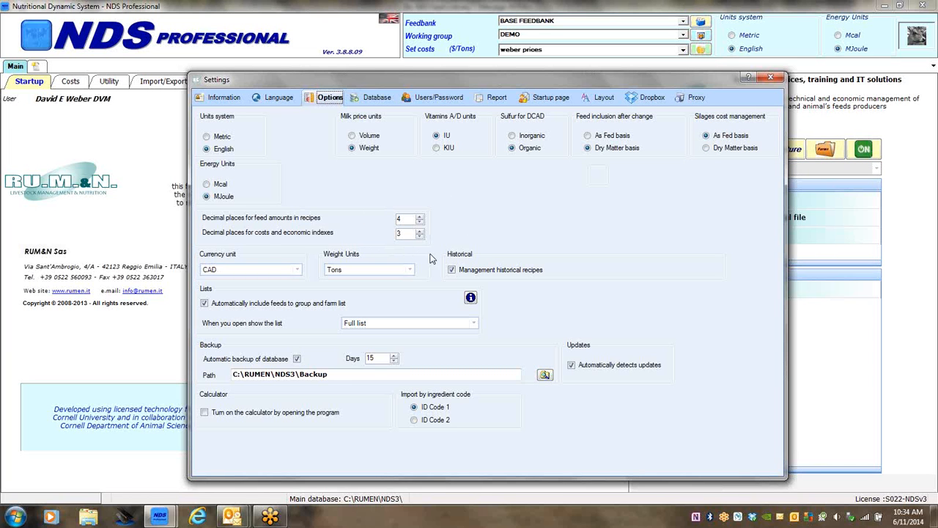
click(297, 271)
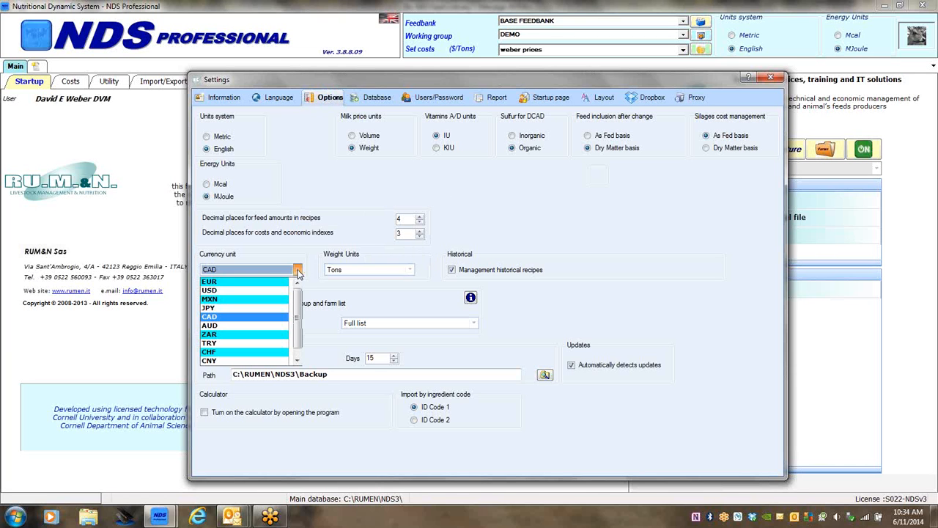
click(230, 290)
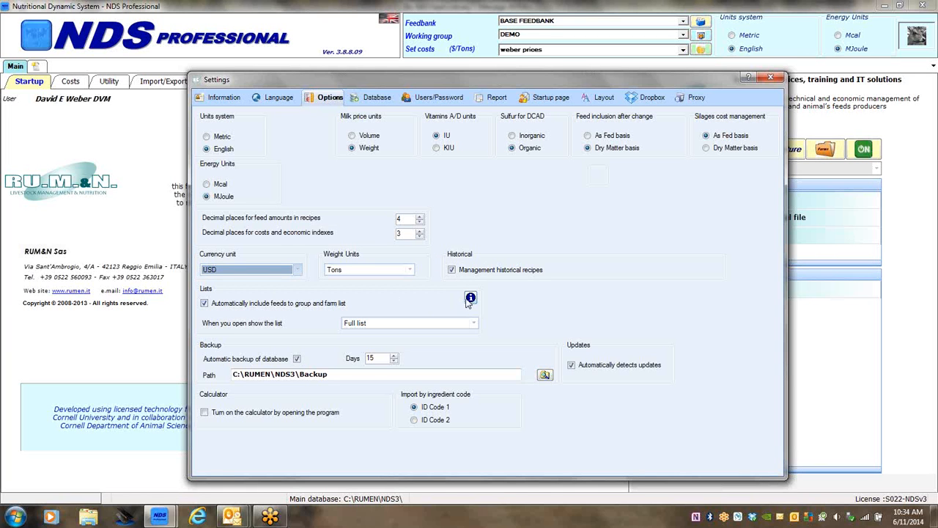
Step: Review the database, user and password, and report settings of the program
mouse_move(471, 299)
drag(449, 78, 831, 117)
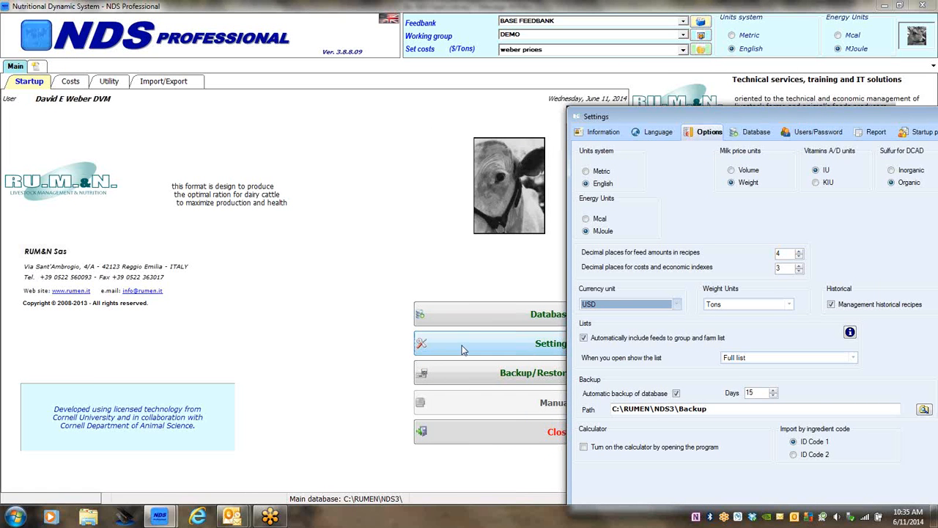
drag(763, 116, 316, 59)
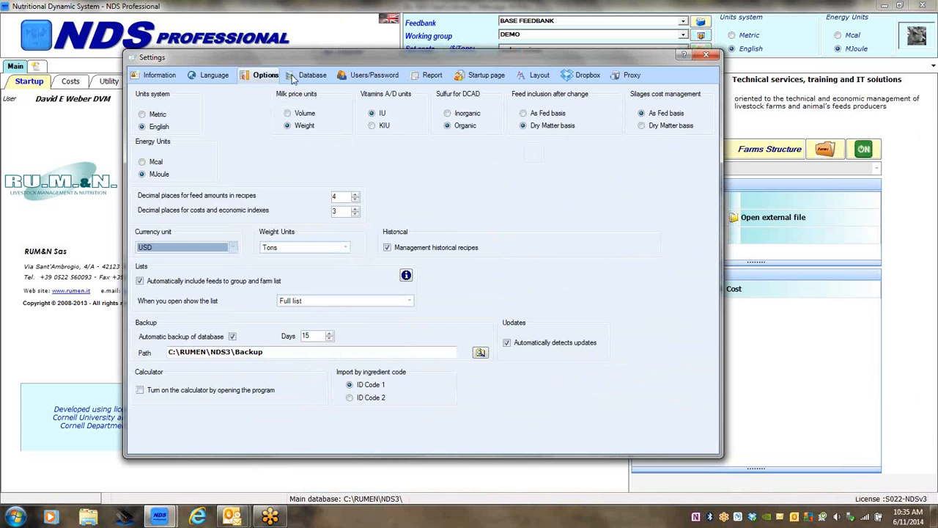
click(310, 76)
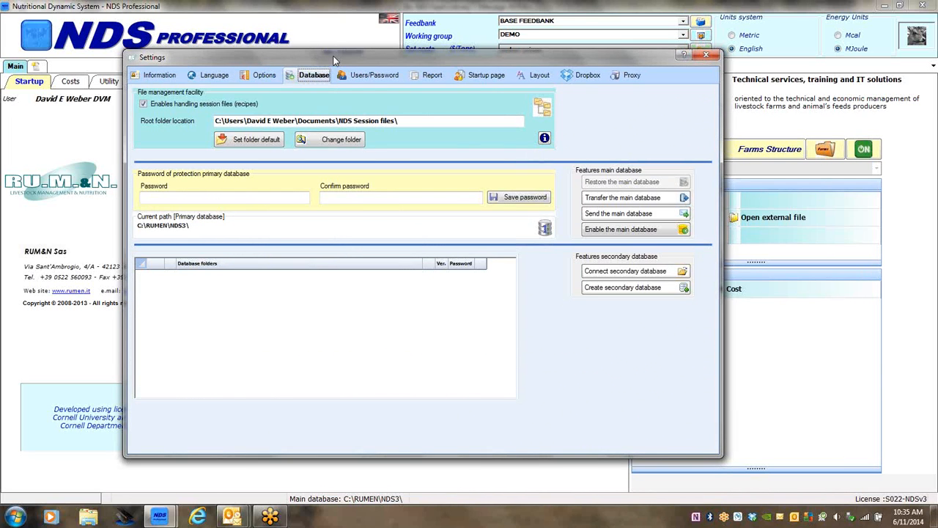
drag(337, 55, 261, 52)
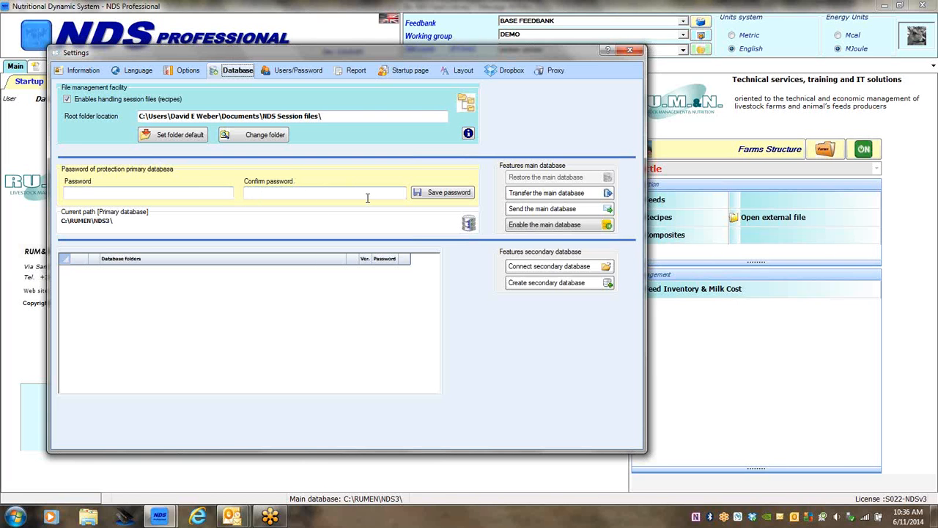
click(286, 71)
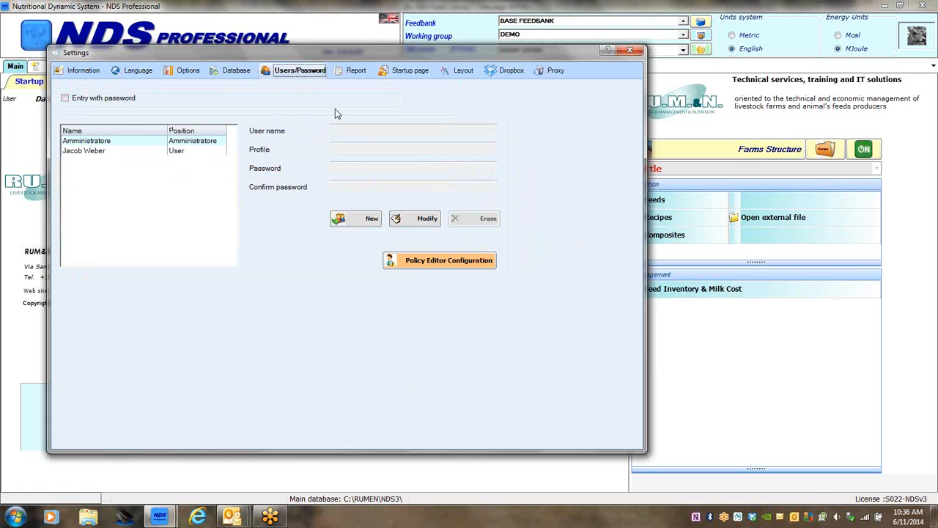
click(355, 74)
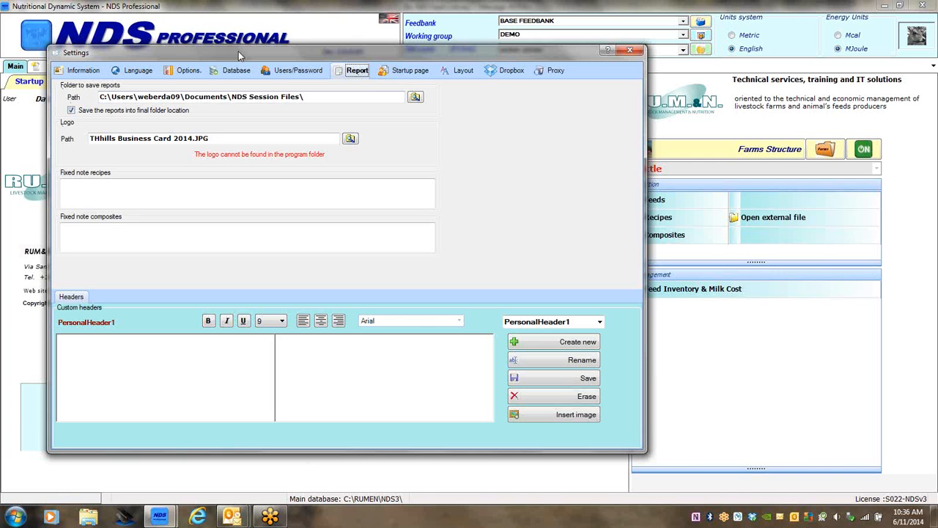
drag(238, 52, 206, 44)
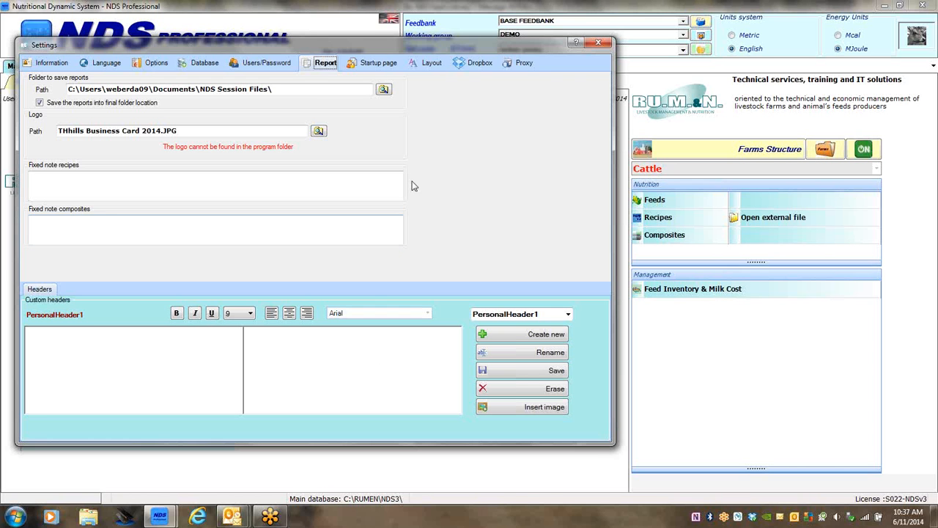
Step: Set the custom startup page's logo to the image Psalm cow from the NDS3 folder
click(378, 66)
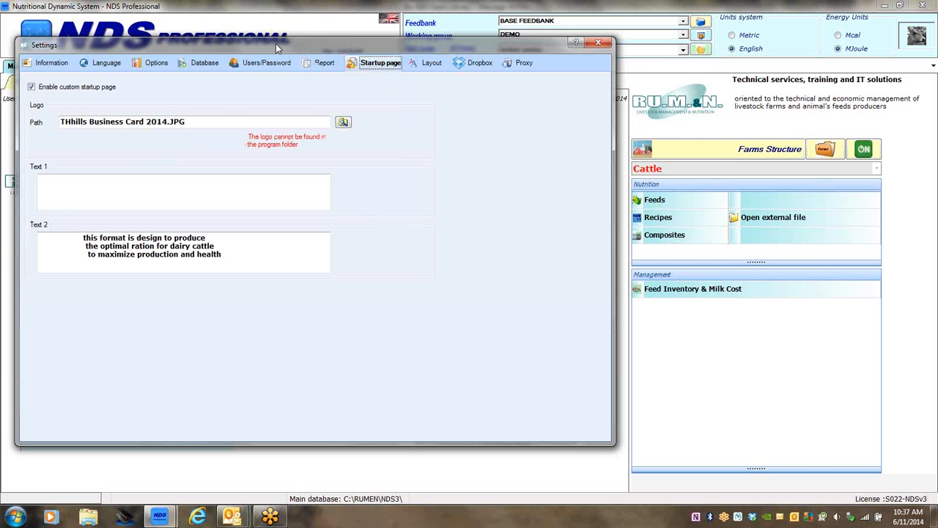
drag(276, 43, 419, 55)
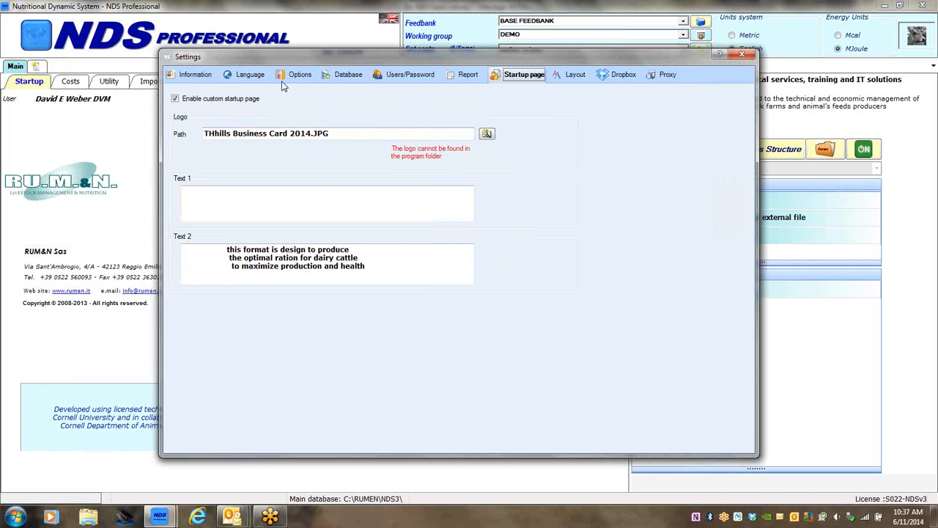
click(487, 134)
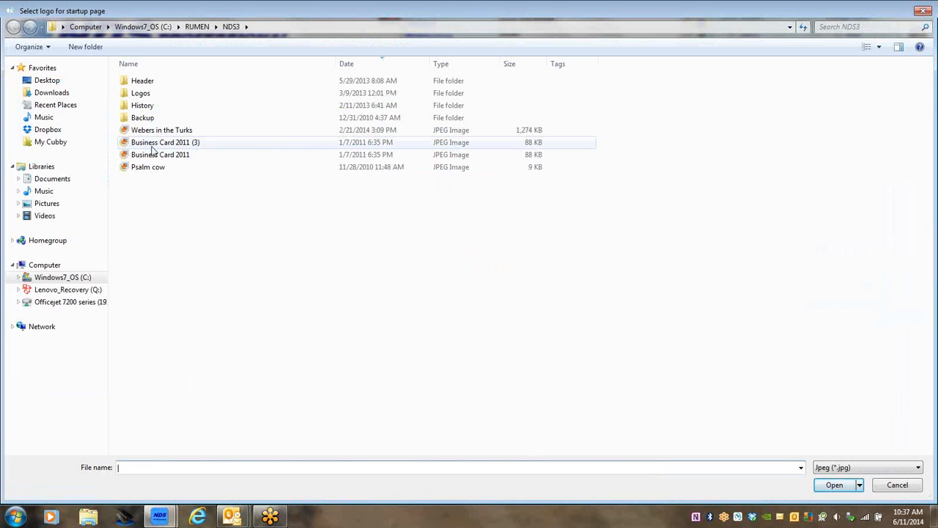
double_click(147, 168)
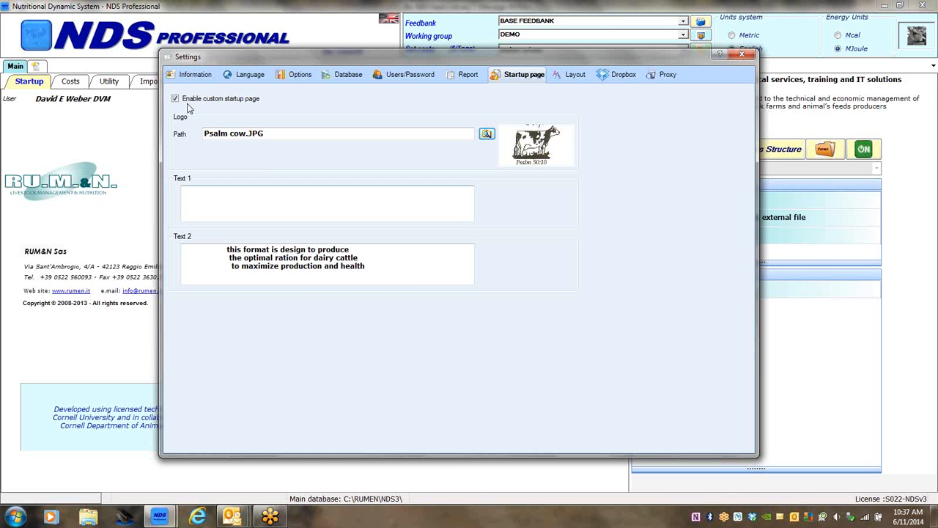
Step: Disable the zoom option in the program's layout settings
mouse_move(225, 59)
mouse_down()
mouse_move(385, 87)
mouse_move(230, 54)
mouse_up()
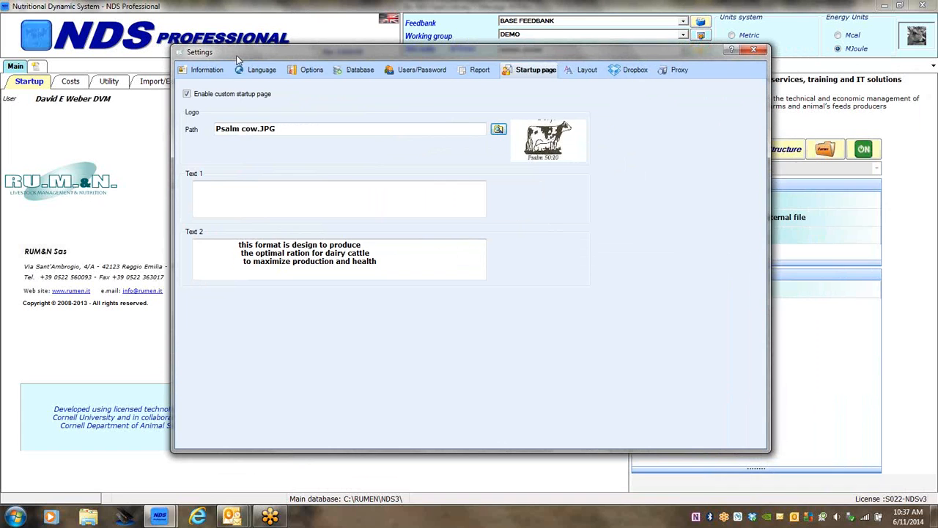
click(587, 71)
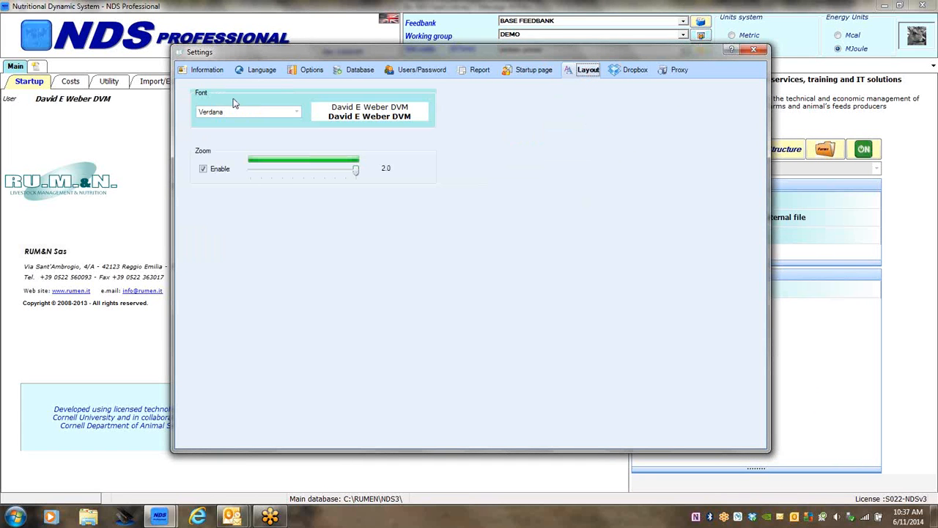
click(204, 170)
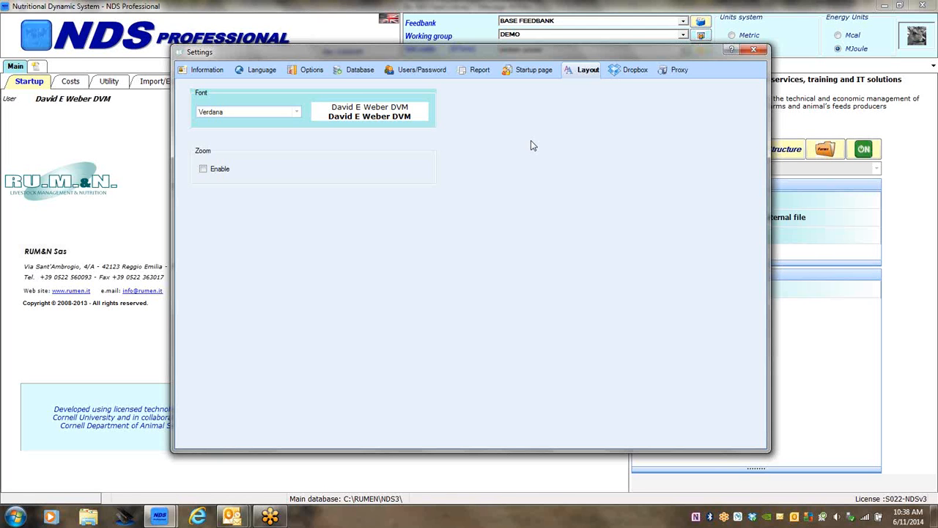
Step: Review the Dropbox and proxy server settings and close the program settings
click(630, 72)
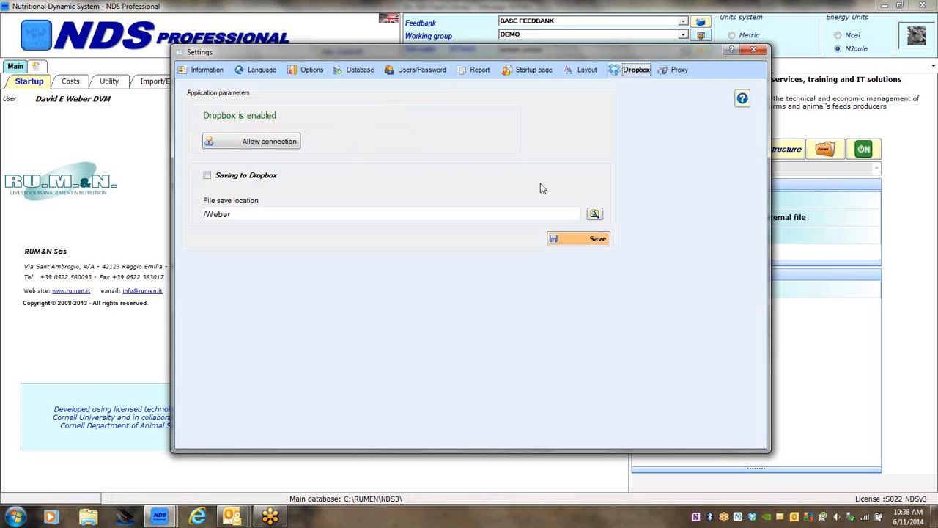
click(681, 73)
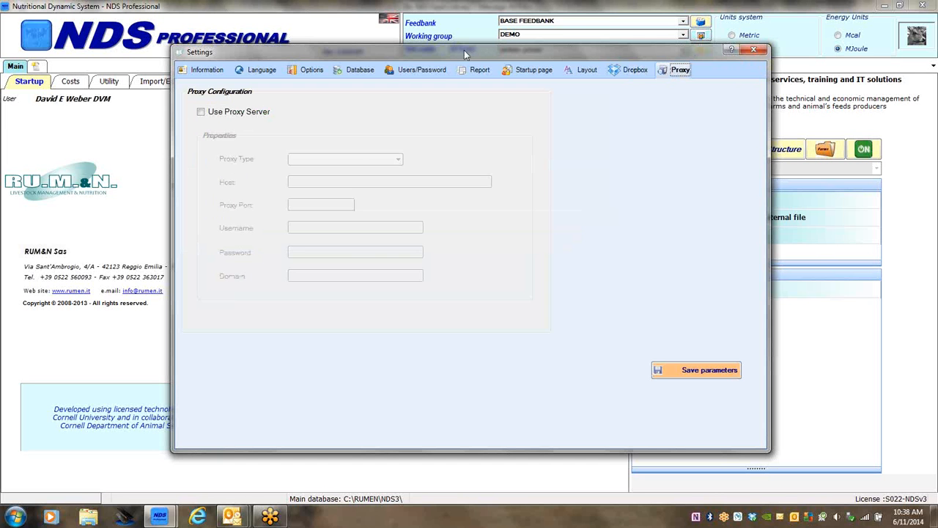
drag(465, 50, 769, 143)
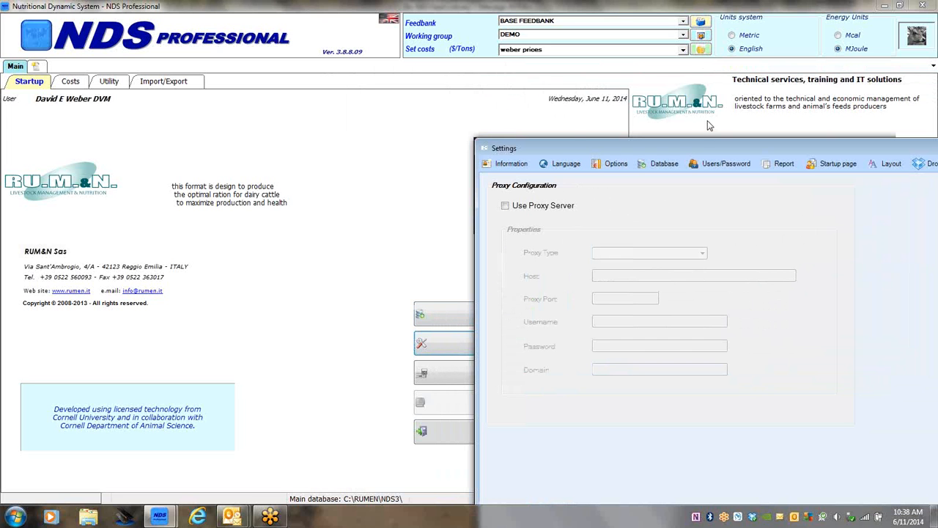
drag(701, 150, 407, 103)
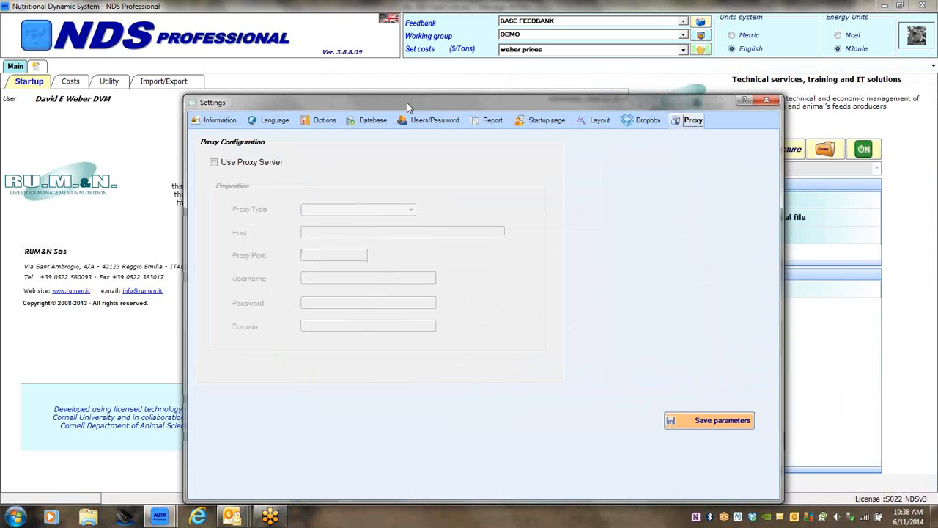
click(768, 101)
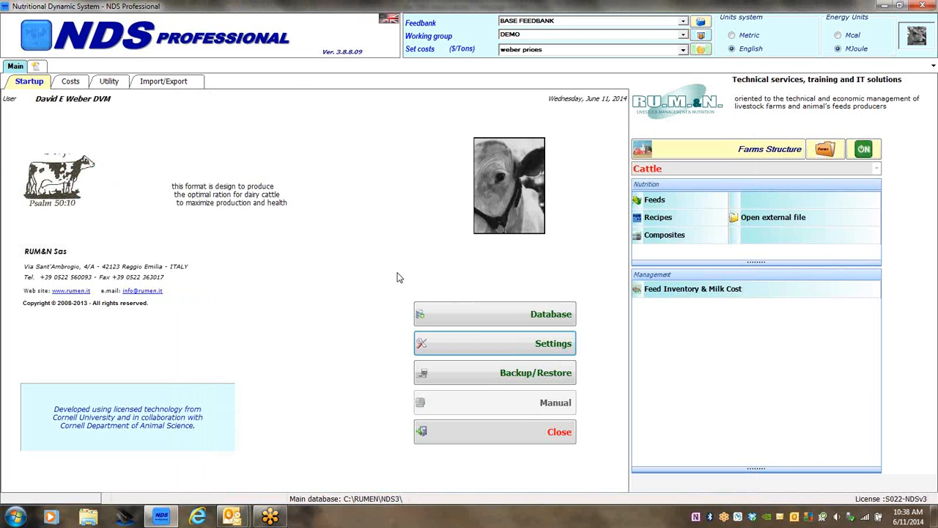
Step: Review the database settings for session file handling, primary database protection and secondary databases, and close them
click(503, 320)
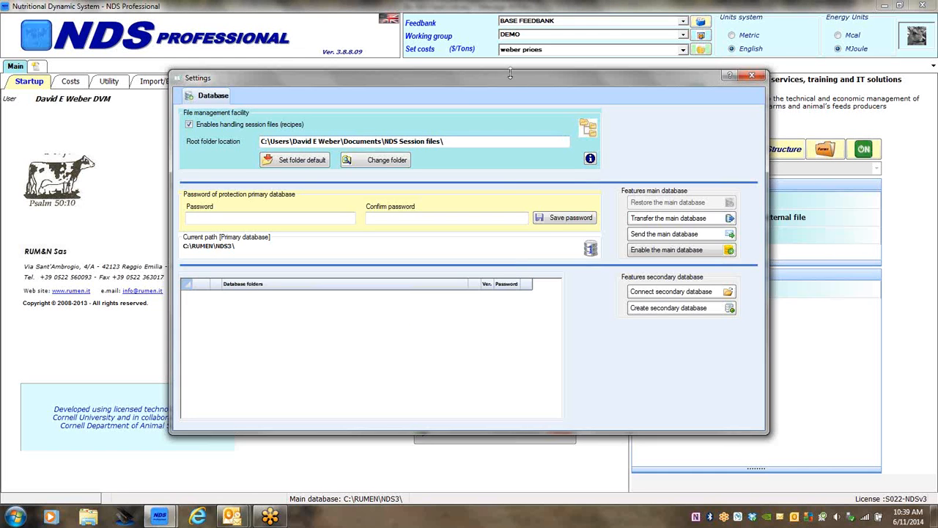
drag(506, 81, 359, 97)
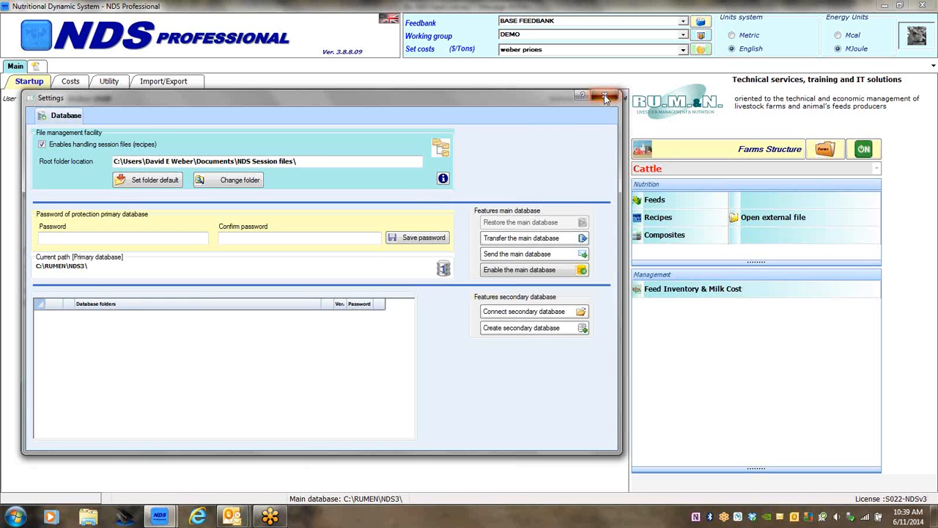
click(606, 98)
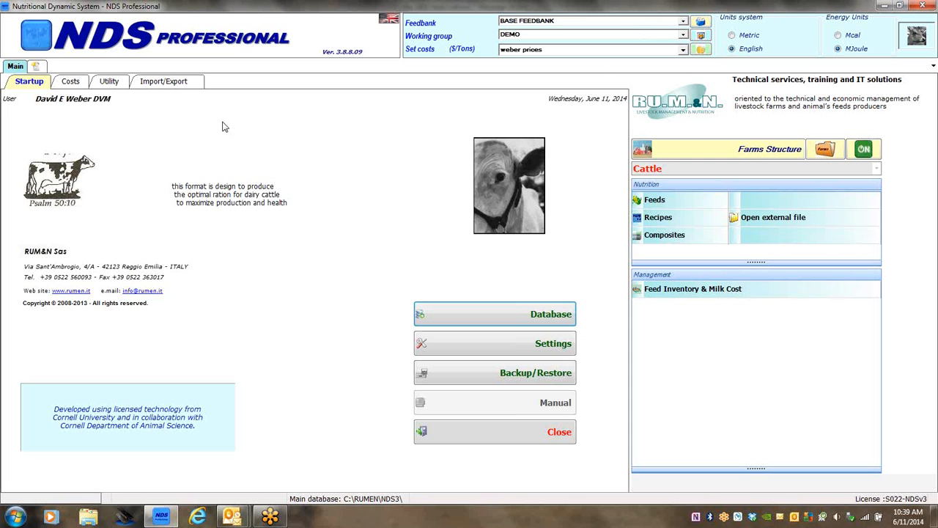
Step: Display the cattle recipe parameters defined for the High group of Lactating Dairy Cow
click(109, 82)
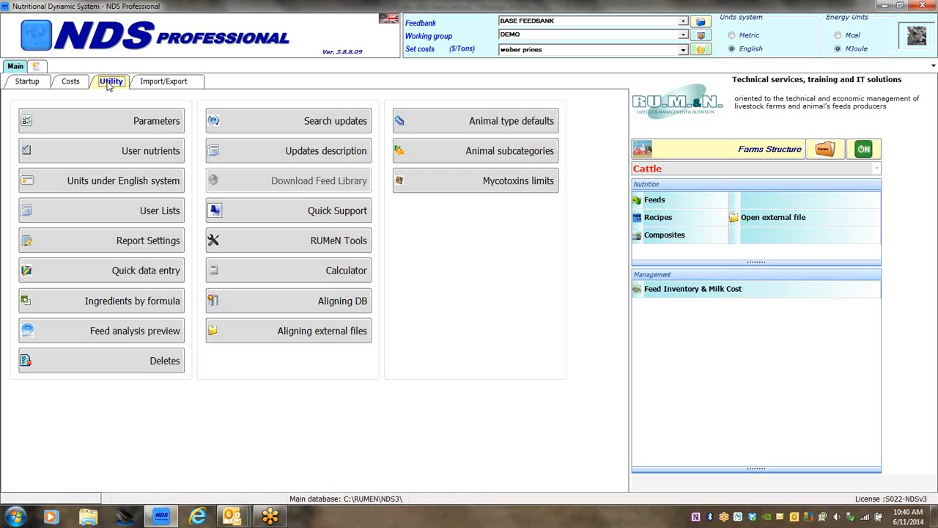
click(145, 126)
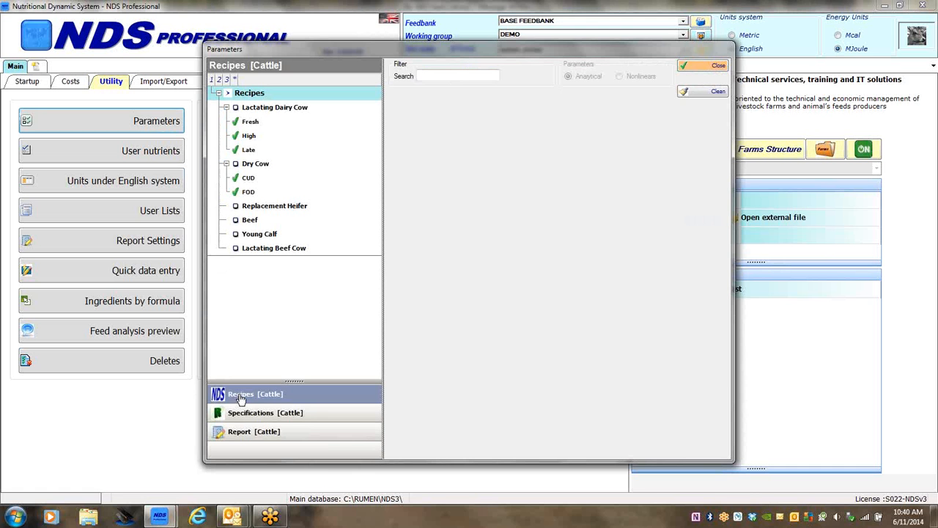
click(249, 137)
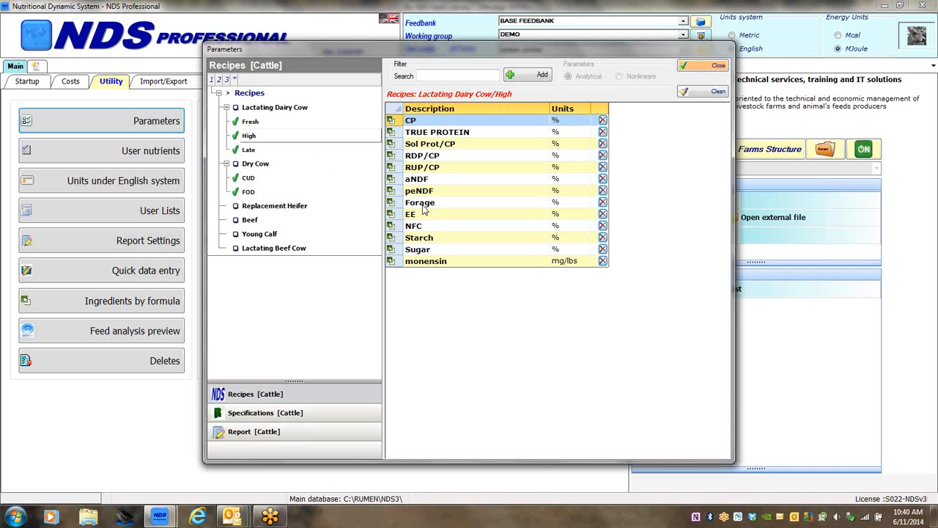
click(506, 208)
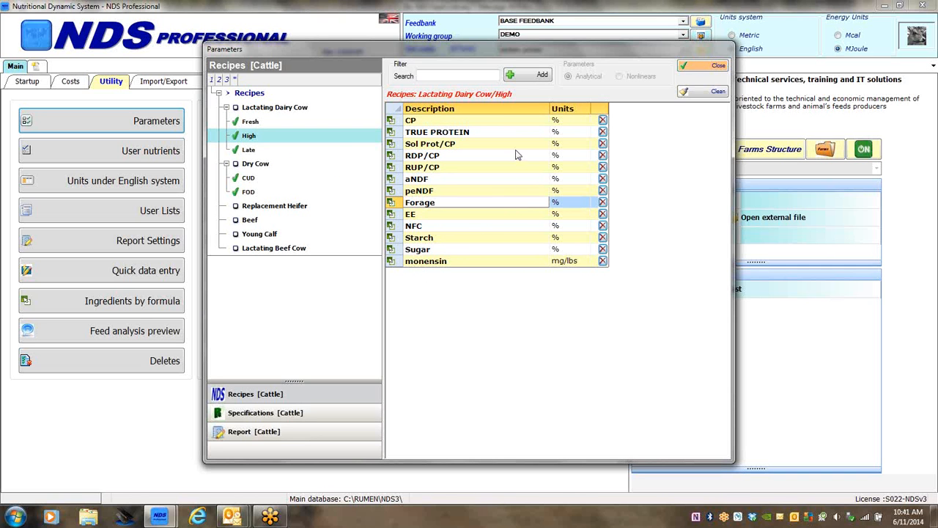
Step: Add the nutrient Ammonia (Prot.A1) to the recipe parameters of the Lactating Dairy Cow High group
click(528, 75)
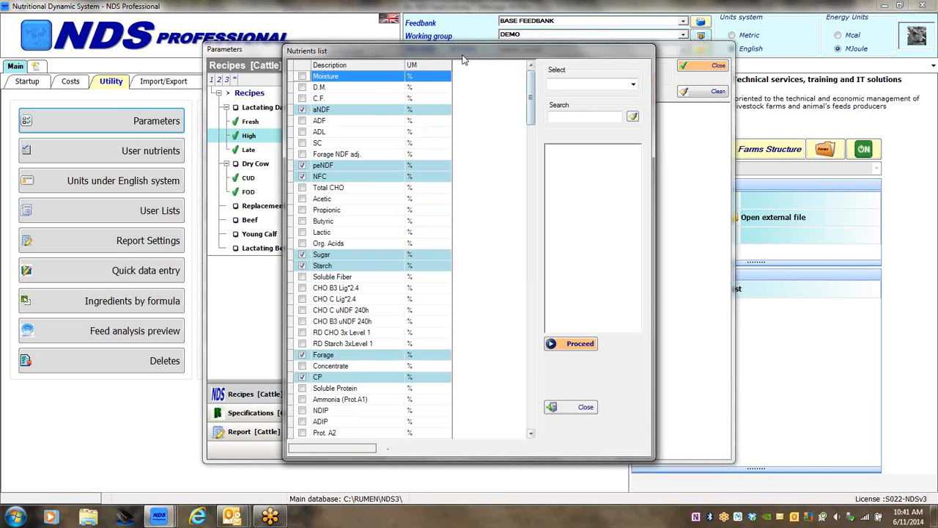
drag(462, 53, 711, 63)
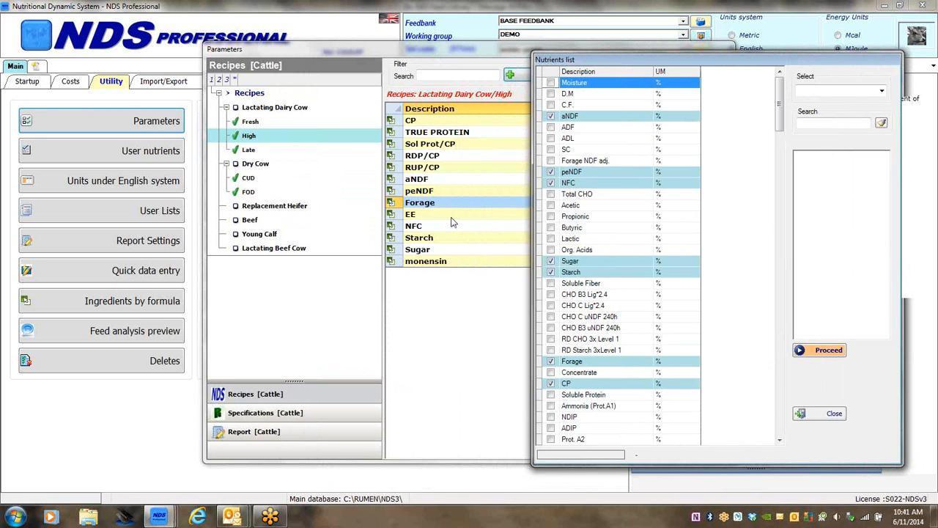
click(781, 441)
click(781, 440)
click(780, 440)
click(781, 440)
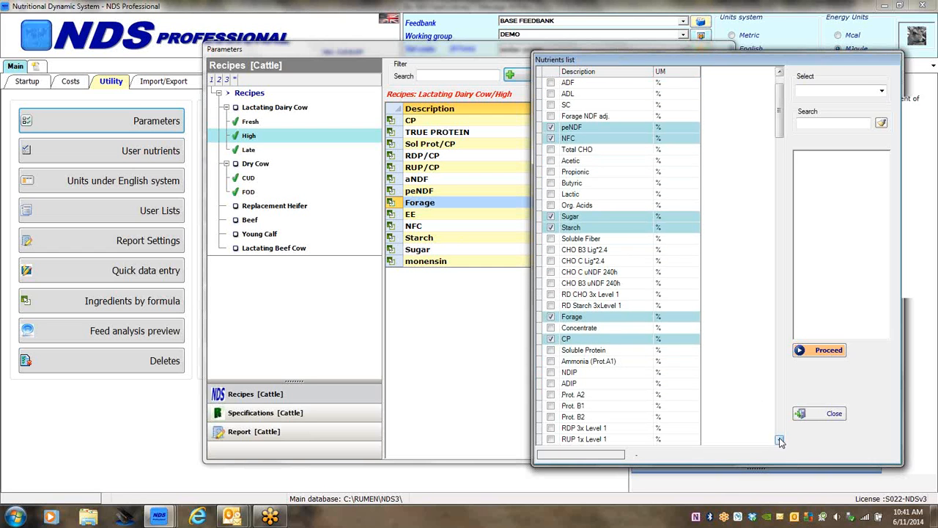
click(781, 441)
click(781, 441)
click(781, 440)
click(781, 441)
click(781, 441)
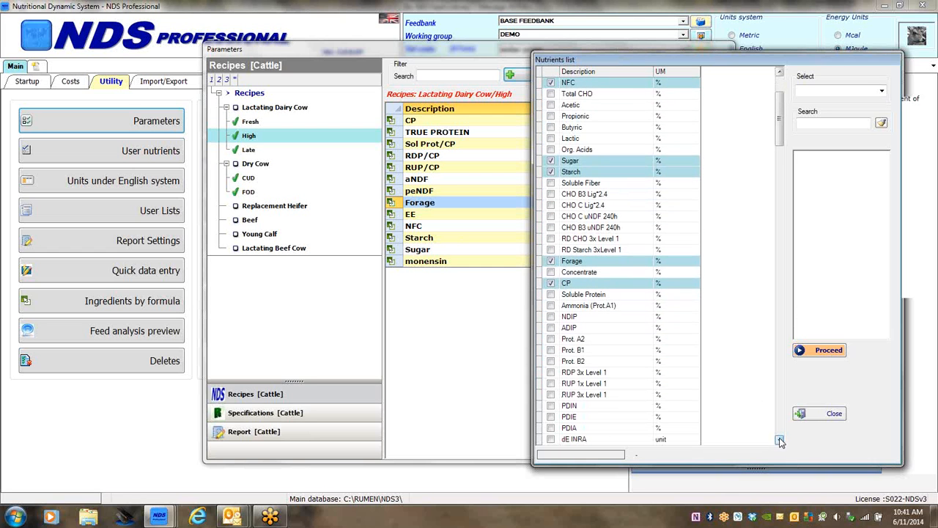
click(551, 306)
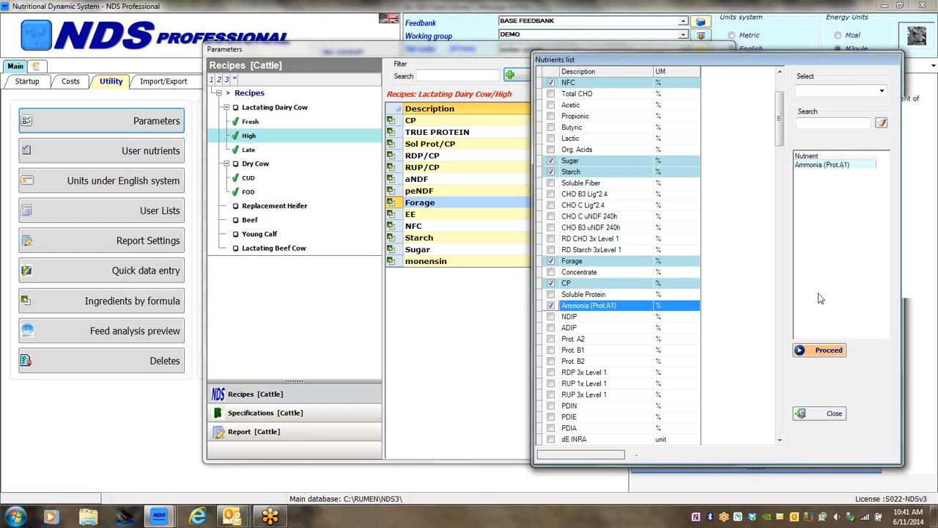
click(781, 441)
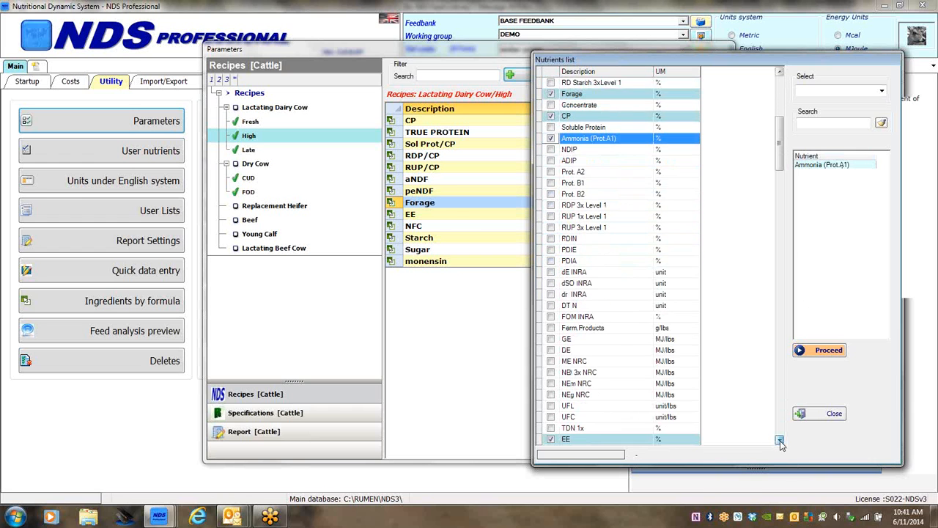
click(826, 352)
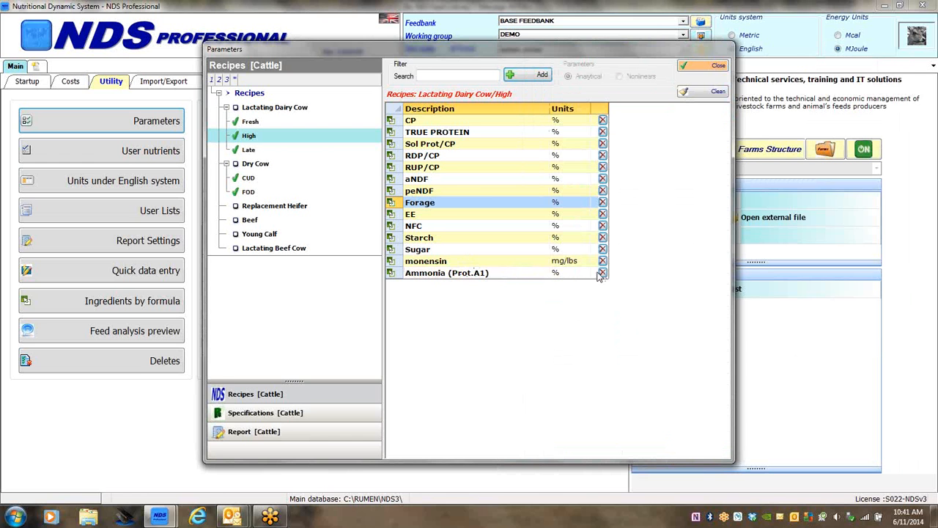
Step: Move Ammonia (Prot.A1) directly below Sol Prot/CP in the High parameter list, and delete it from the list
click(393, 272)
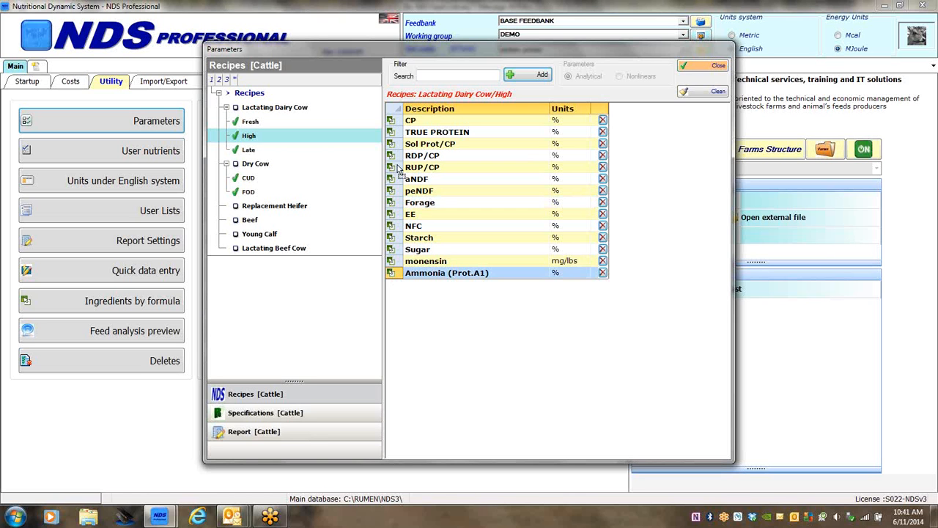
drag(399, 167, 399, 157)
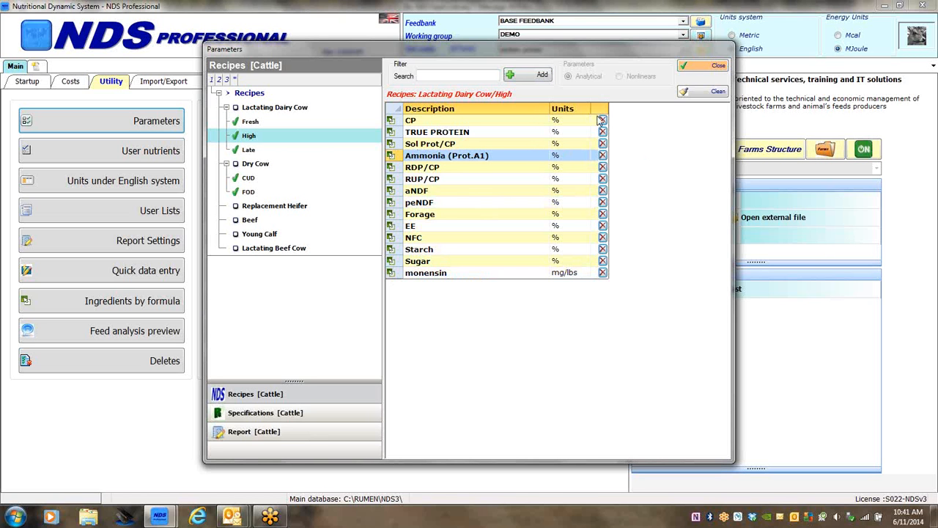
click(558, 237)
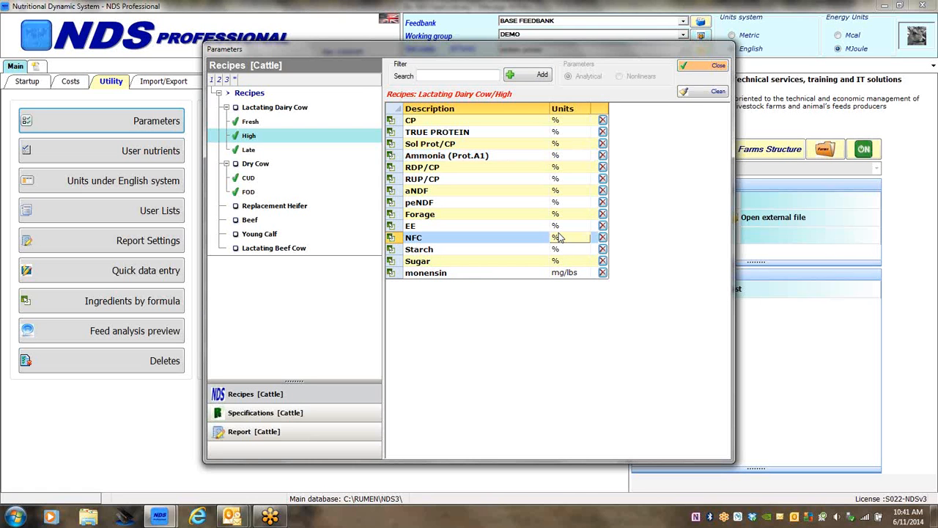
click(602, 155)
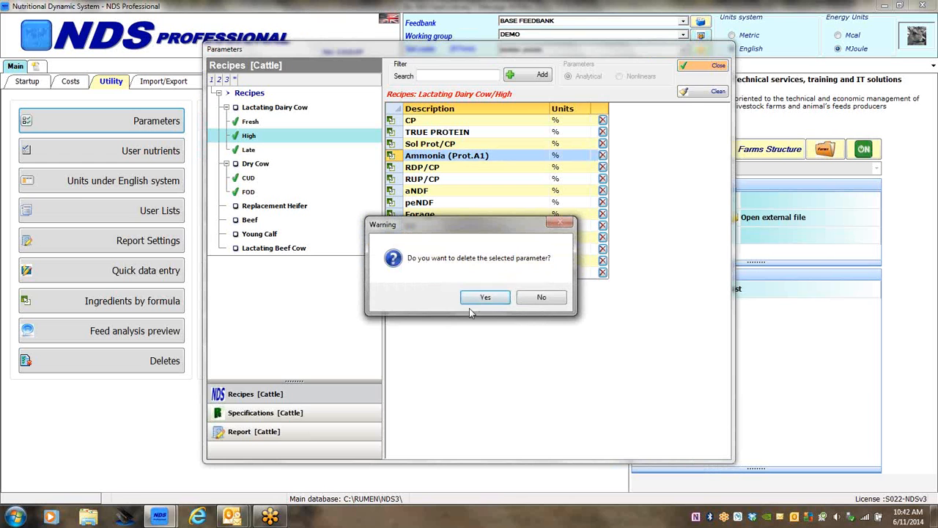
click(488, 300)
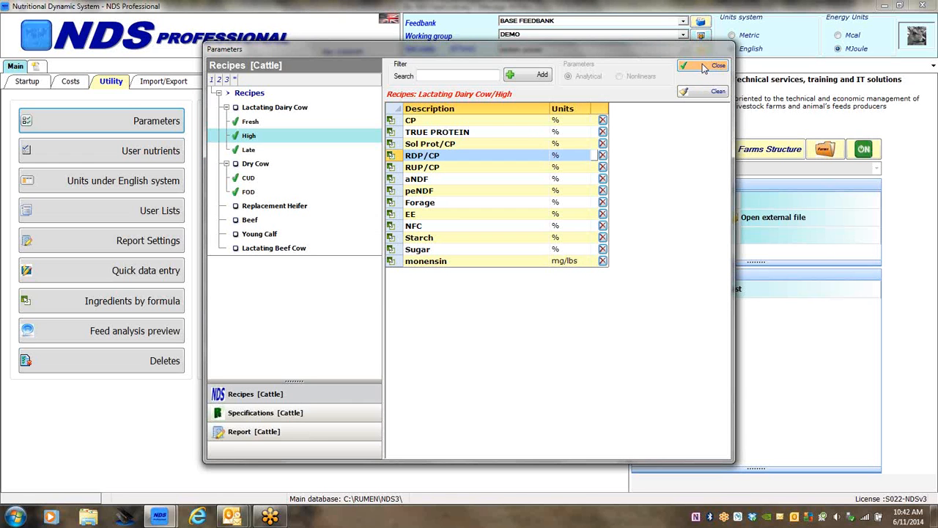
Step: Review the recipe parameters of the Dry Cow CUD and Replacement Heifer groups, and close the parameters
click(247, 180)
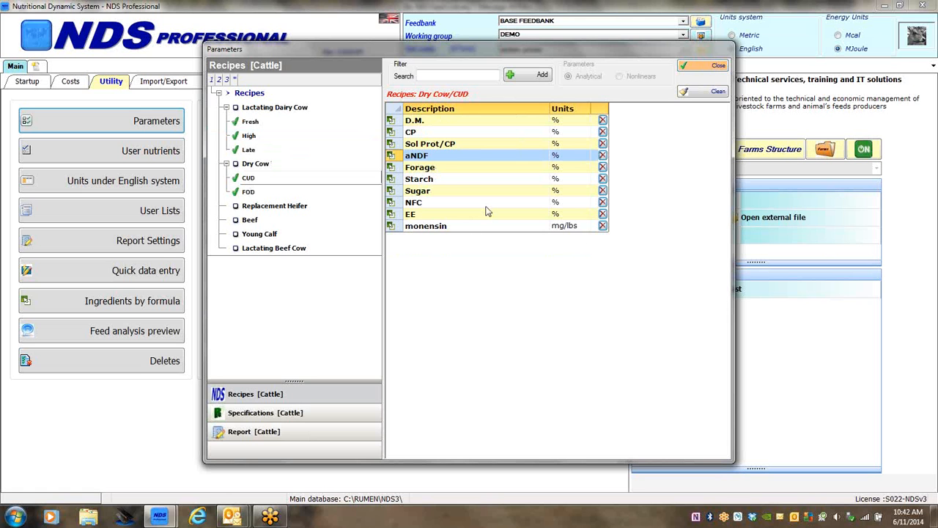
click(249, 209)
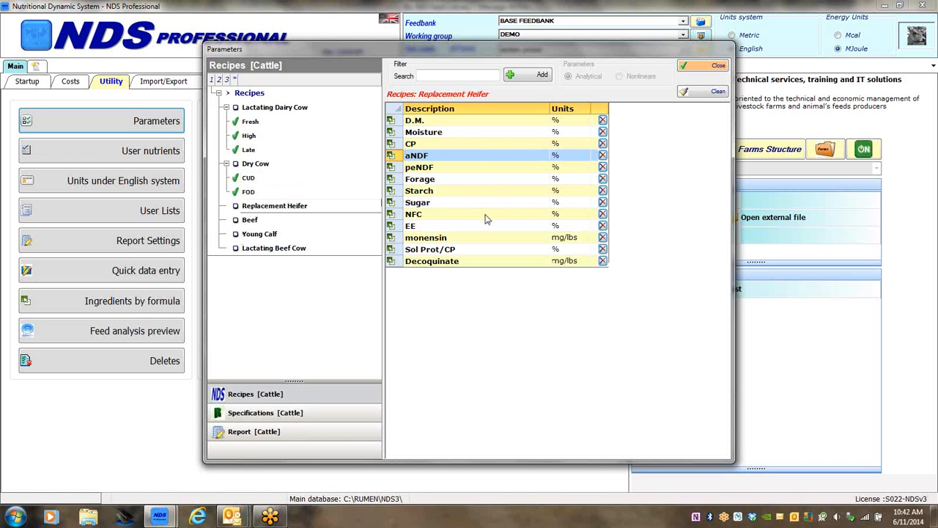
click(704, 68)
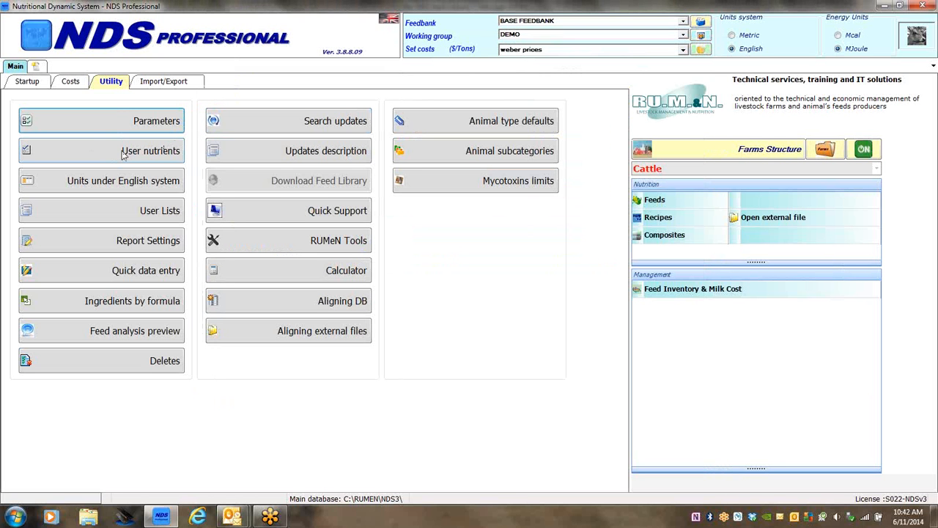
Step: Check the TRUE PROTEIN formula in the user nutrients, and view the nutrient units under the English system
click(123, 152)
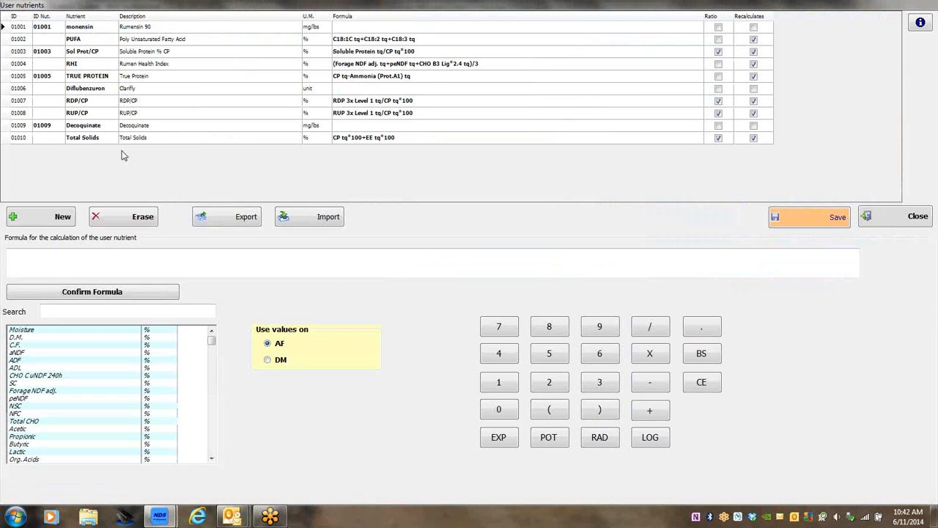
click(86, 78)
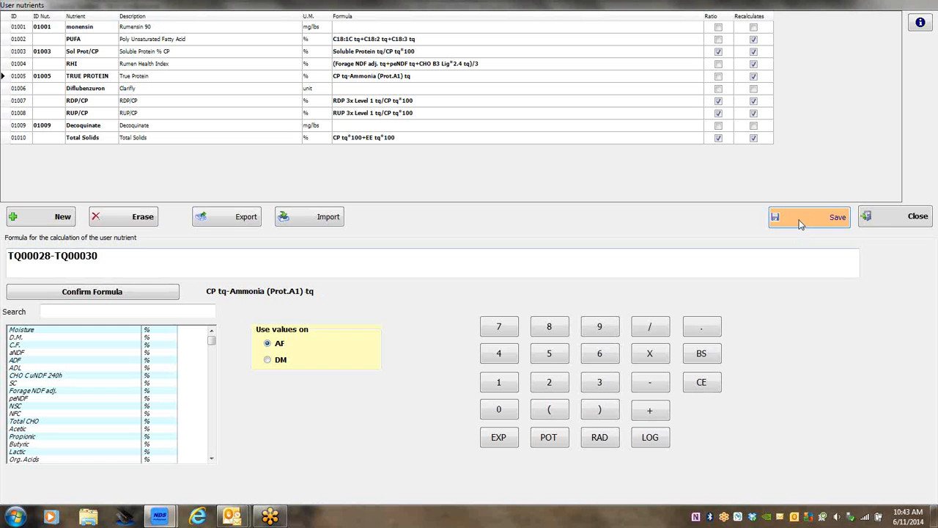
click(885, 218)
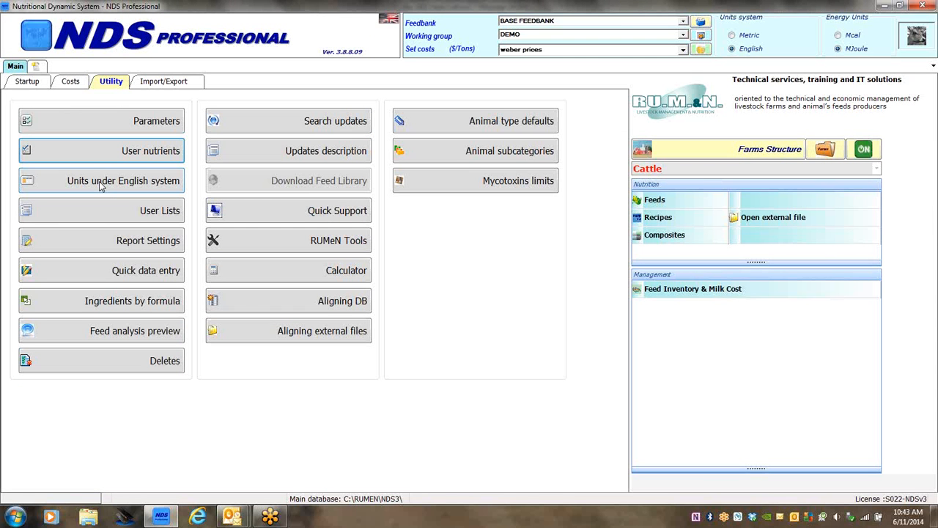
click(100, 186)
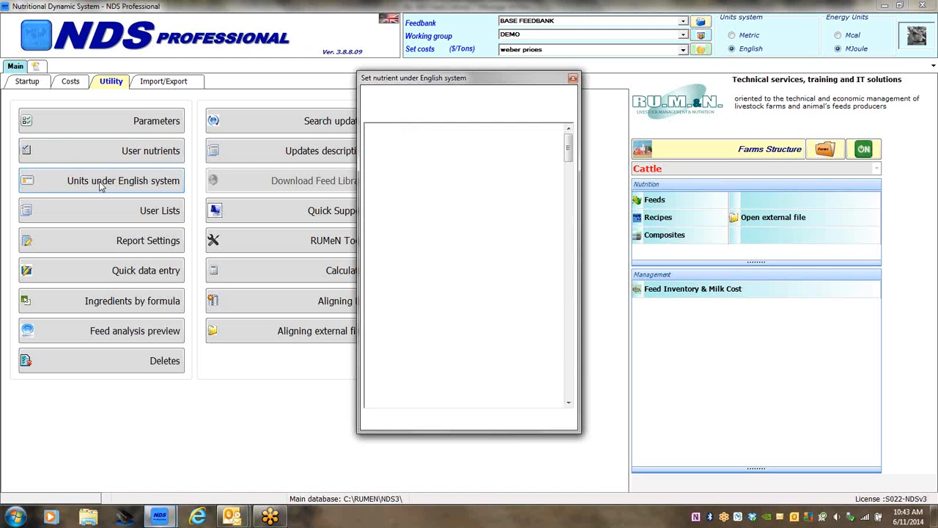
click(573, 79)
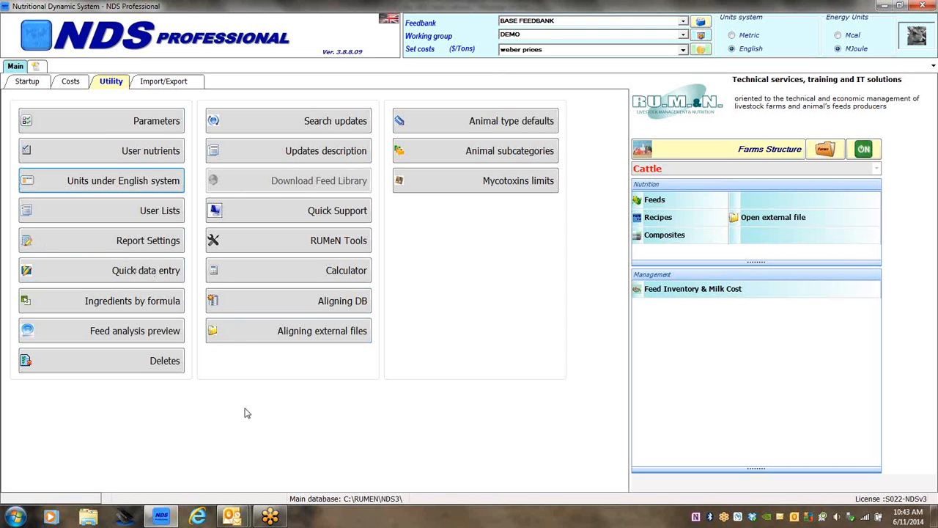
Step: Open the user lists of the base feedbank and display the CS FEEDS user feeds list
click(116, 212)
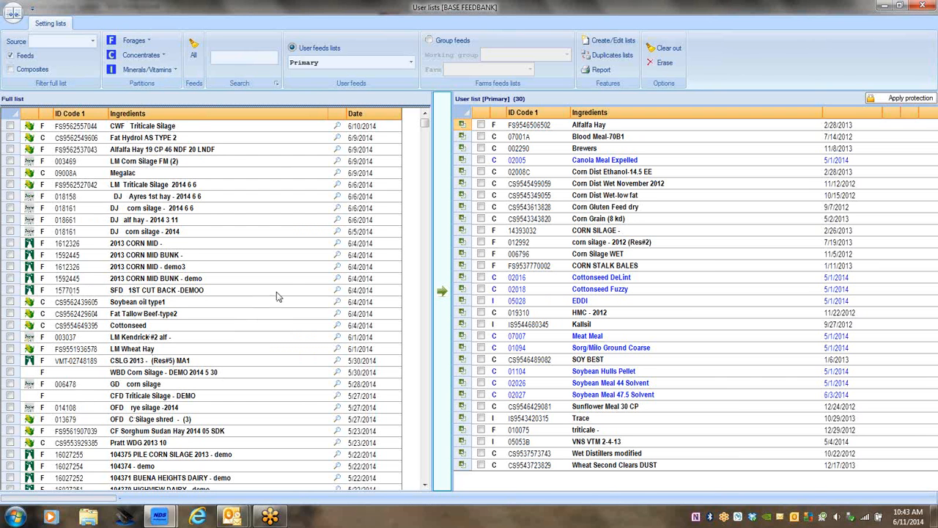
click(411, 65)
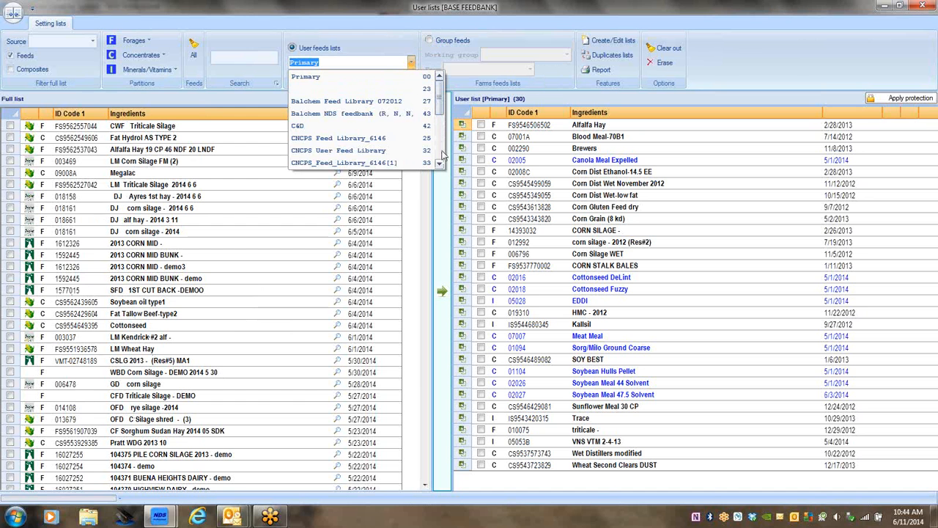
scroll(367, 140, down, 4)
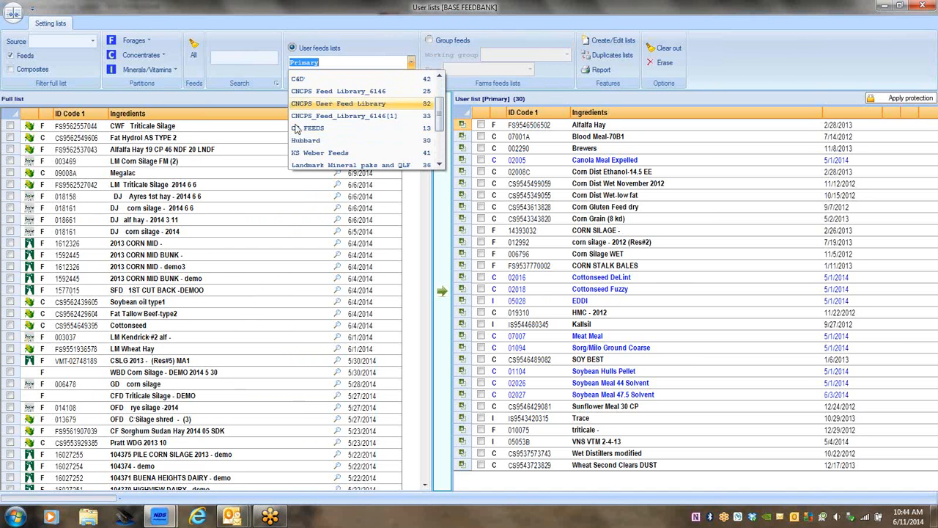
click(313, 128)
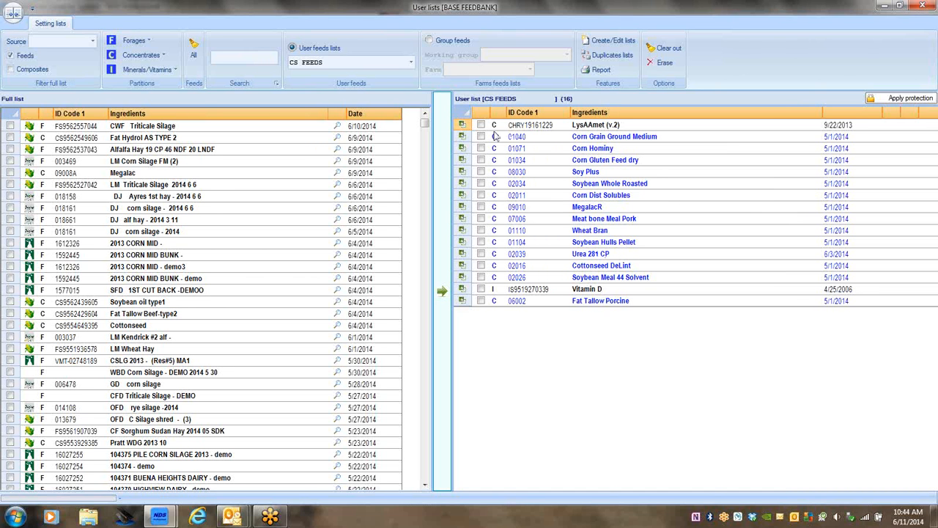
Step: Look through the available user feeds lists, keeping CS FEEDS as the displayed list
click(413, 65)
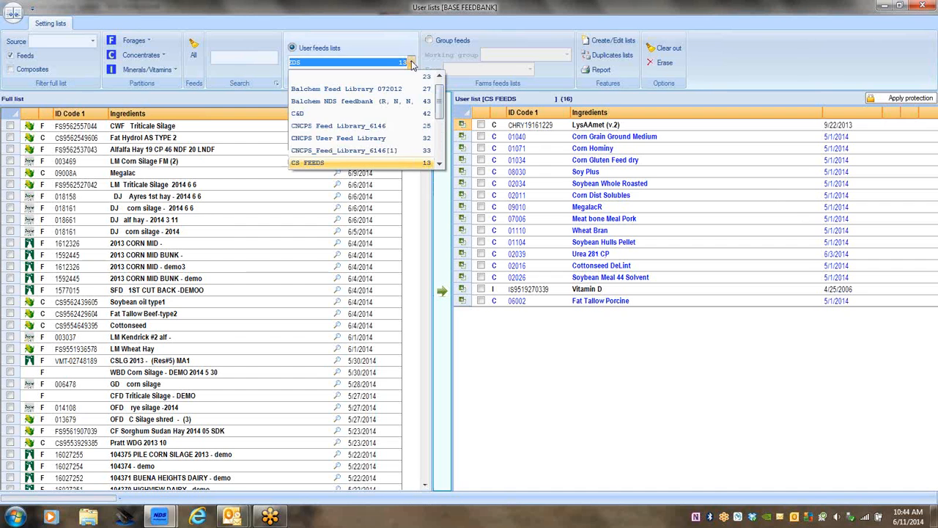
scroll(441, 164, down, 4)
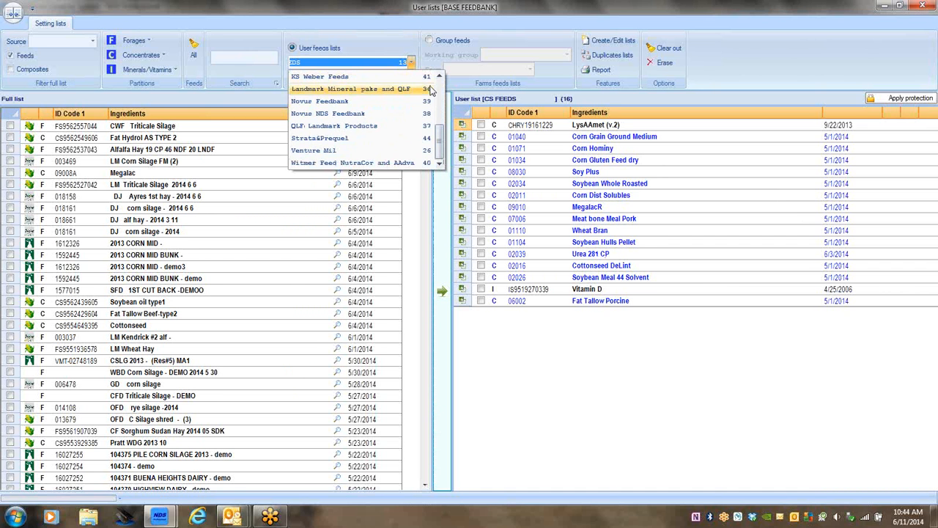
scroll(440, 91, up, 4)
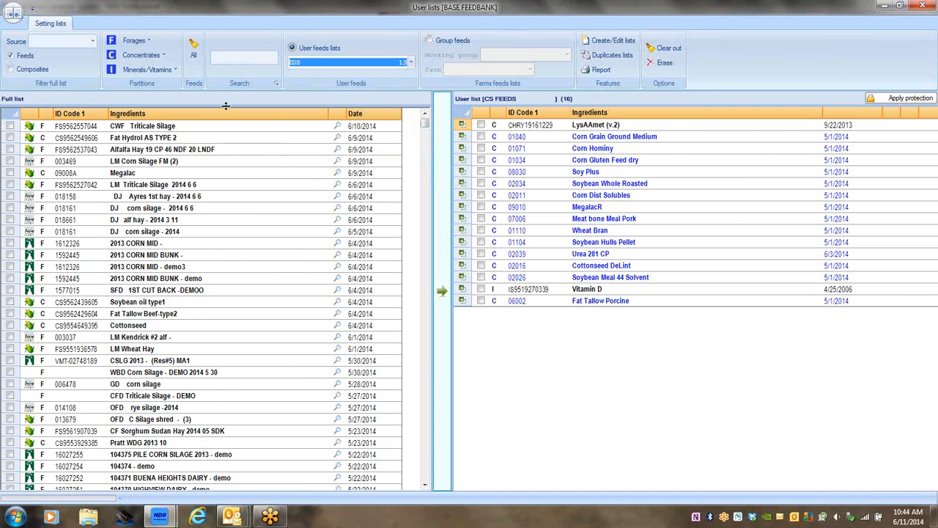
Step: Filter the full list of ingredients by the search text "corn g"
click(214, 58)
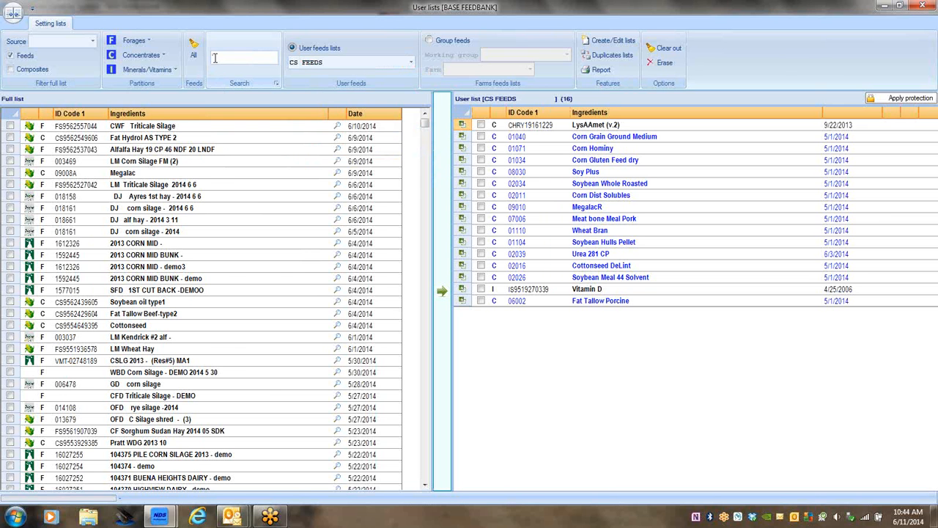
text(corn)
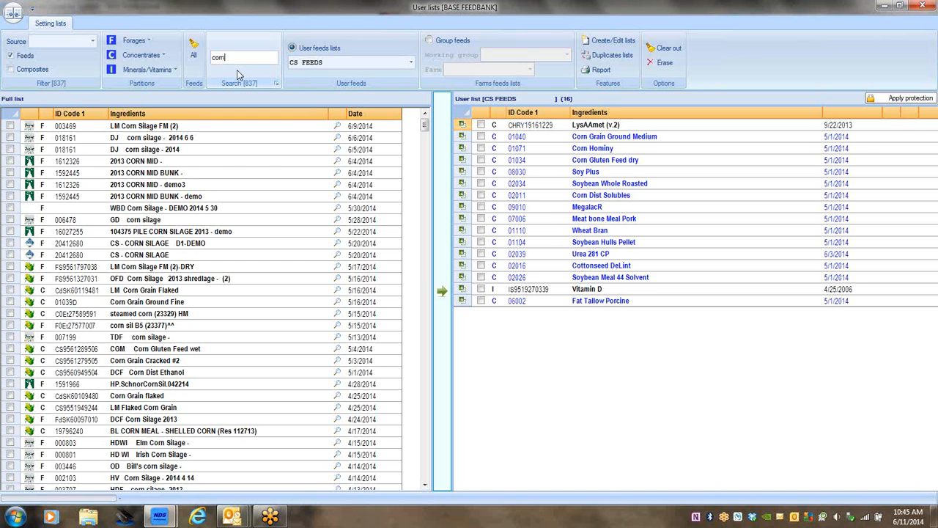
text(n)
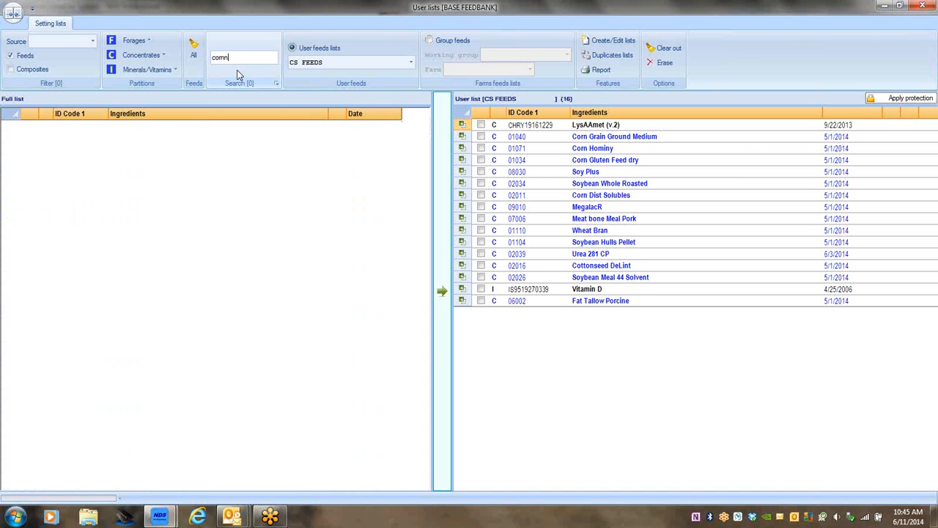
key(BackSpace)
text(g)
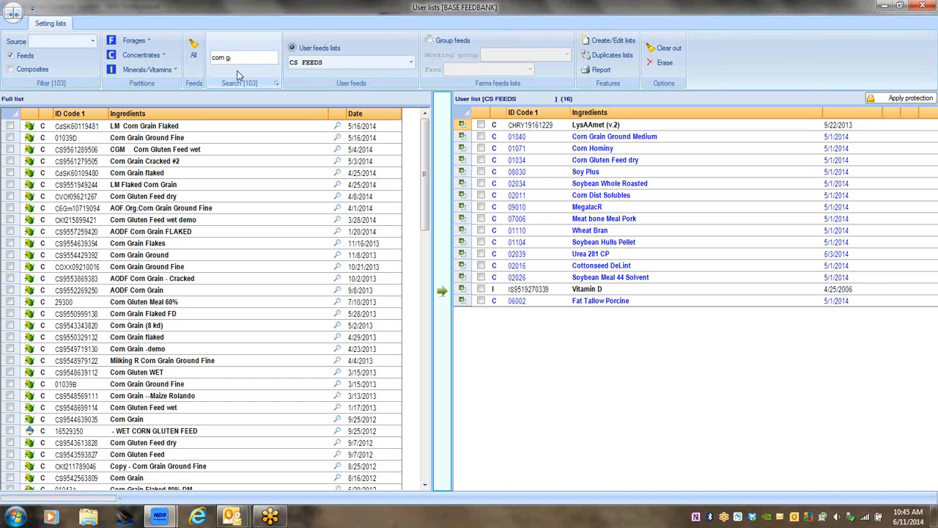
Step: Add Corn Grain Flaked 28 lb (01045D) and Corn Ground Steam Rolled 34 lb (01047D) to the CS FEEDS list, and close the user lists
click(426, 486)
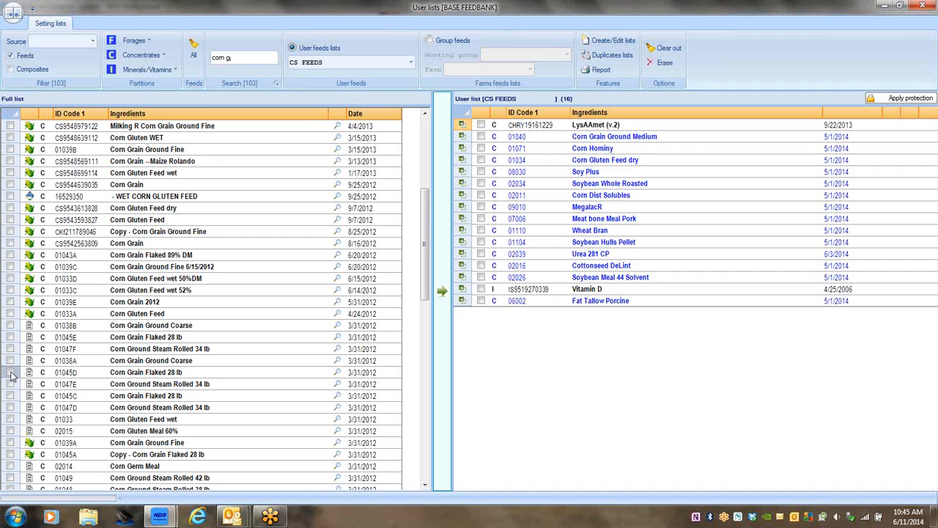
click(11, 373)
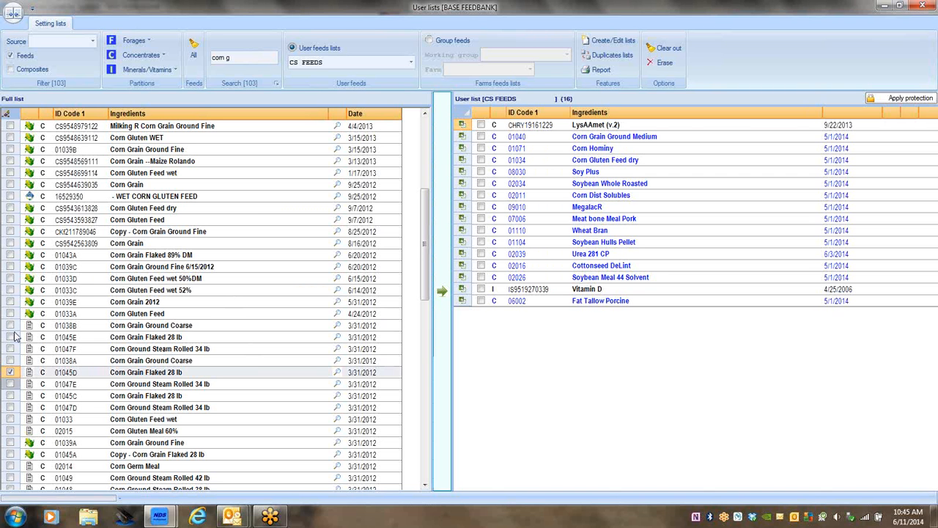
click(11, 408)
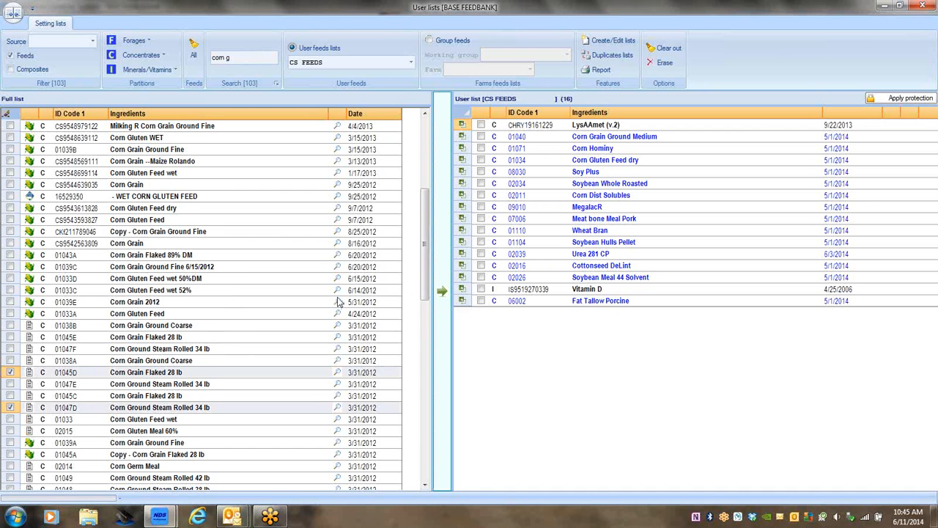
click(443, 291)
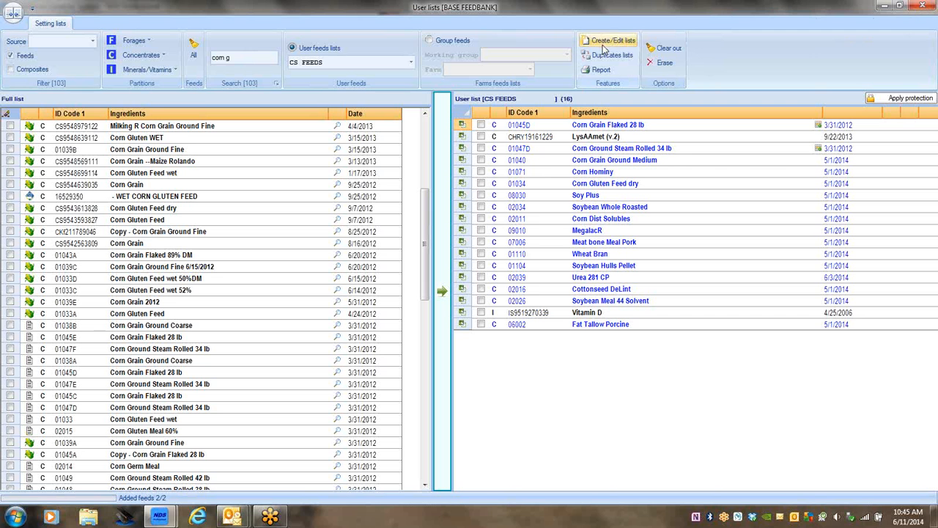
click(923, 8)
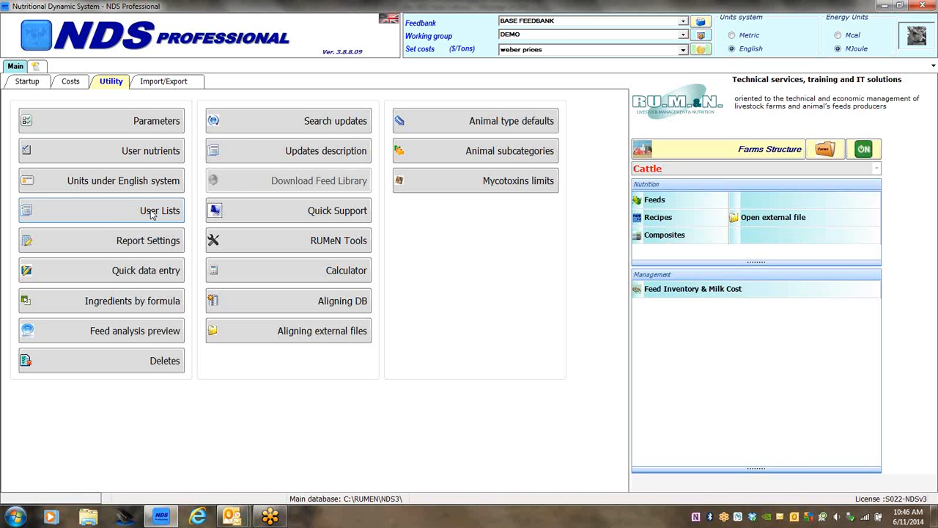
Step: Add the nutrient NaCl to the Feed Mill report in the report settings
click(152, 212)
click(126, 244)
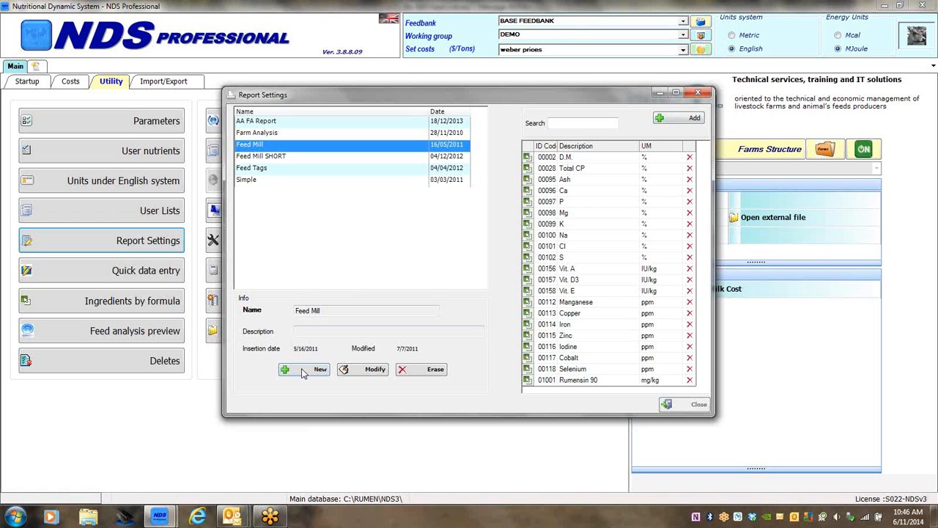
click(676, 119)
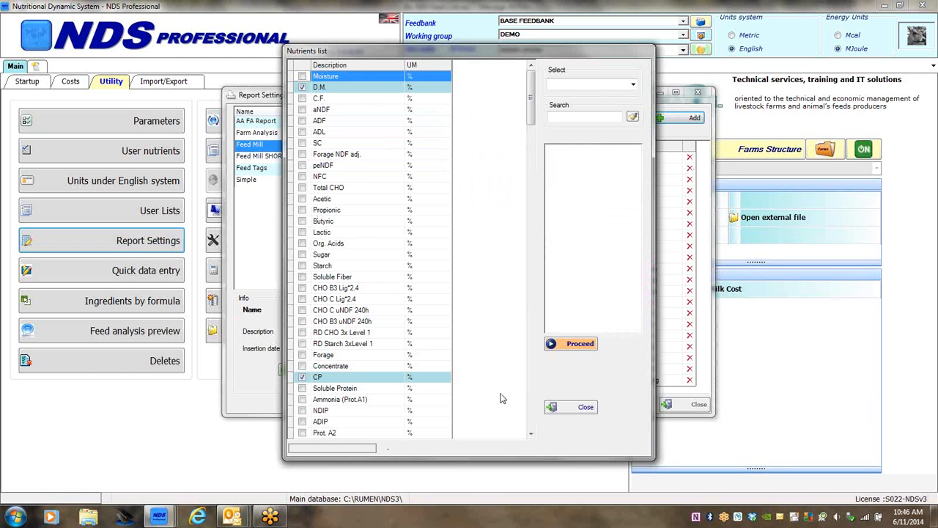
click(531, 433)
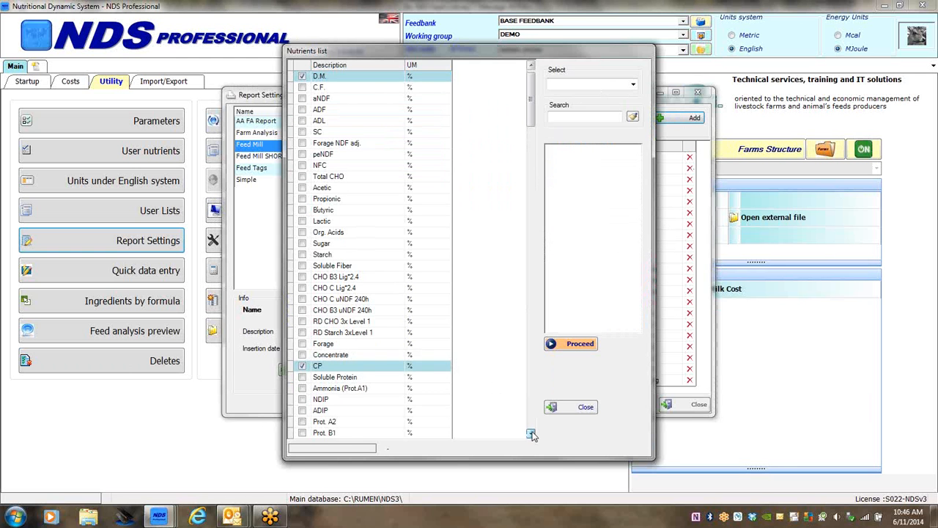
drag(531, 433, 531, 434)
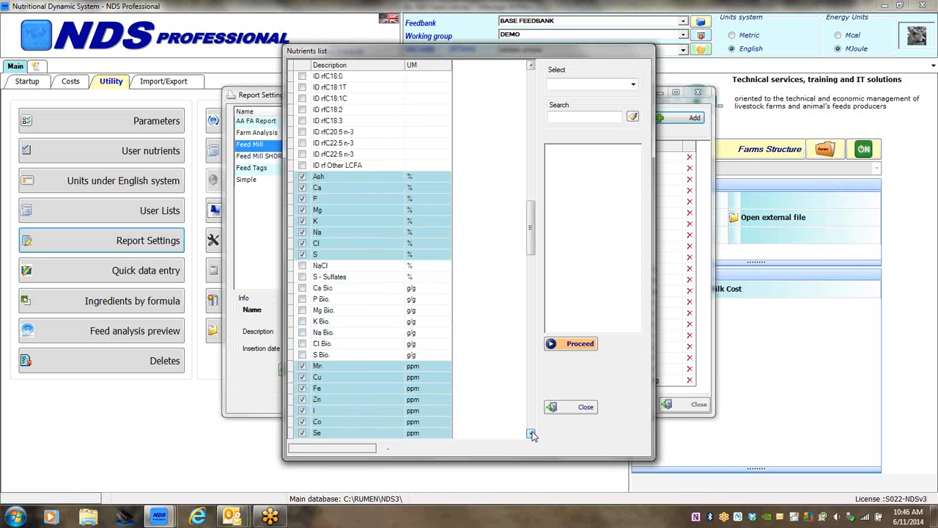
click(303, 267)
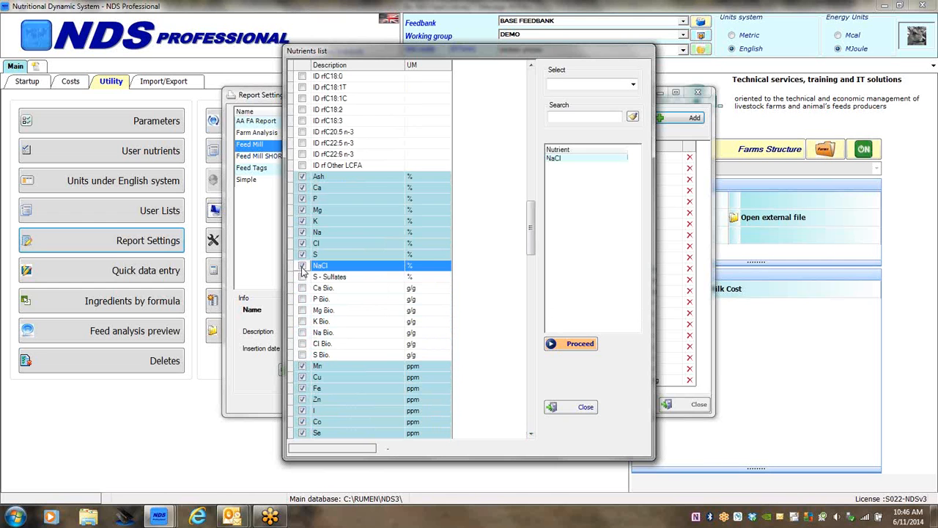
click(576, 350)
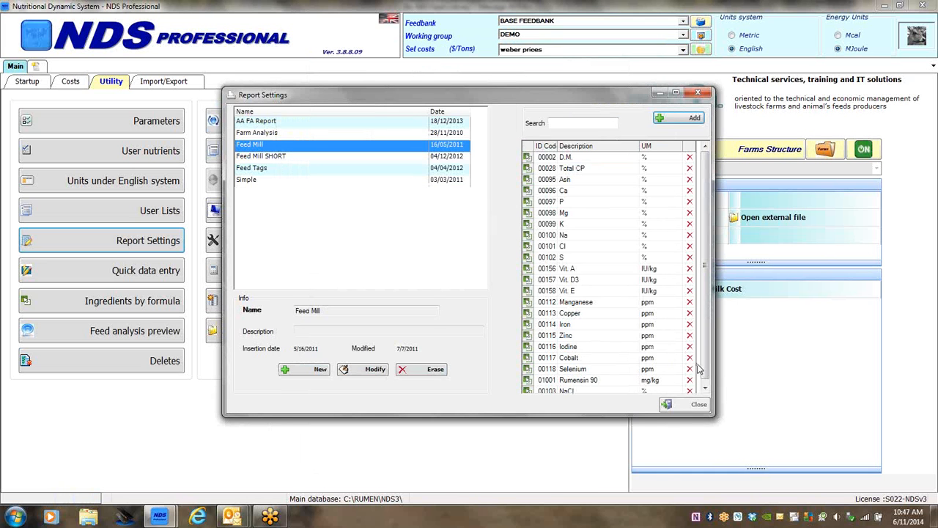
Step: Move NaCl between Cl and S in the Feed Mill report's nutrient list
click(705, 388)
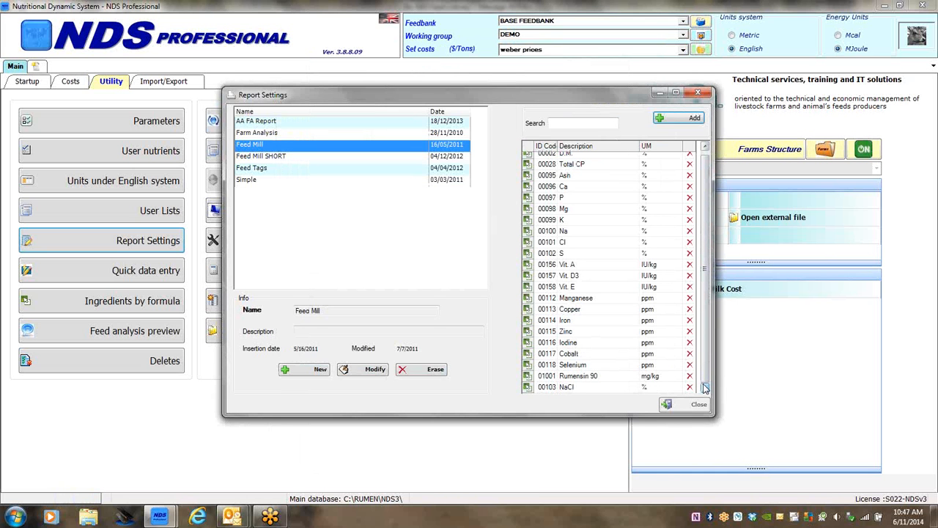
click(527, 388)
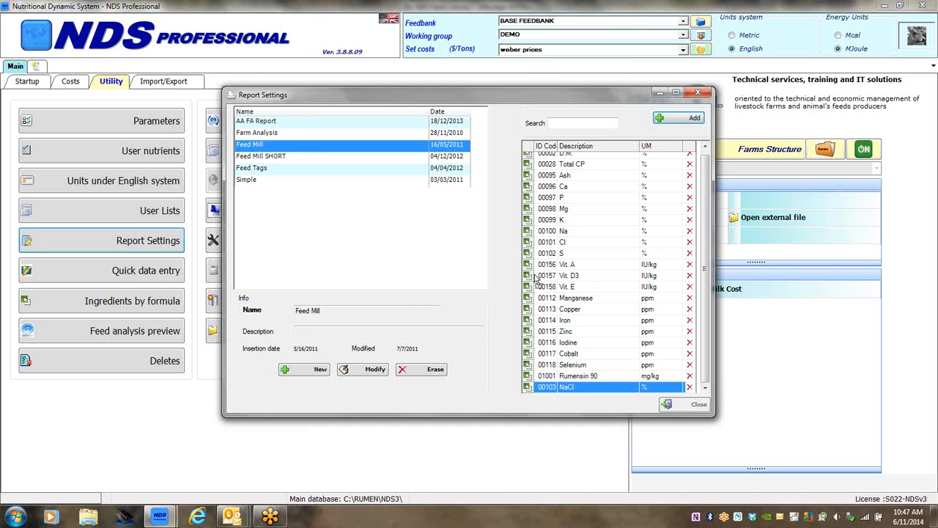
drag(533, 262, 531, 252)
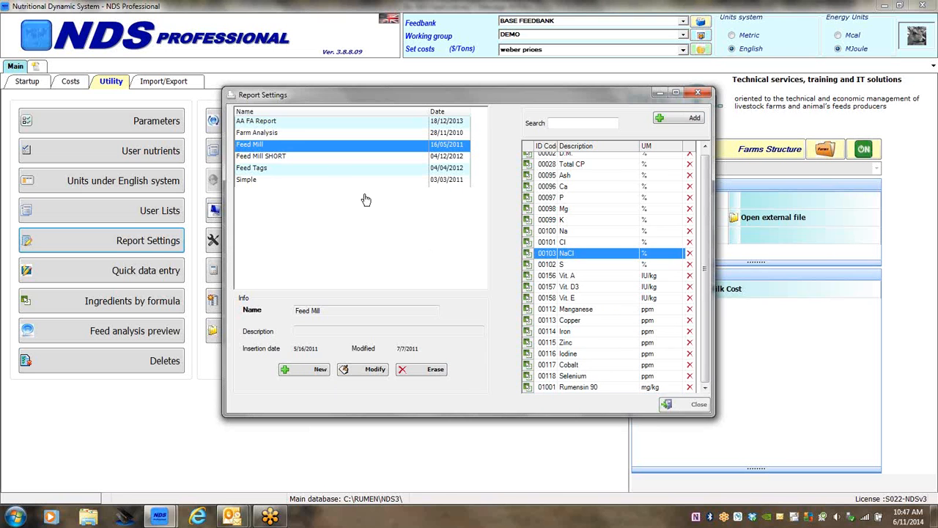
Step: Review the nutrients of the Farm Analysis and AA FA Report reports, and close the report settings
click(262, 133)
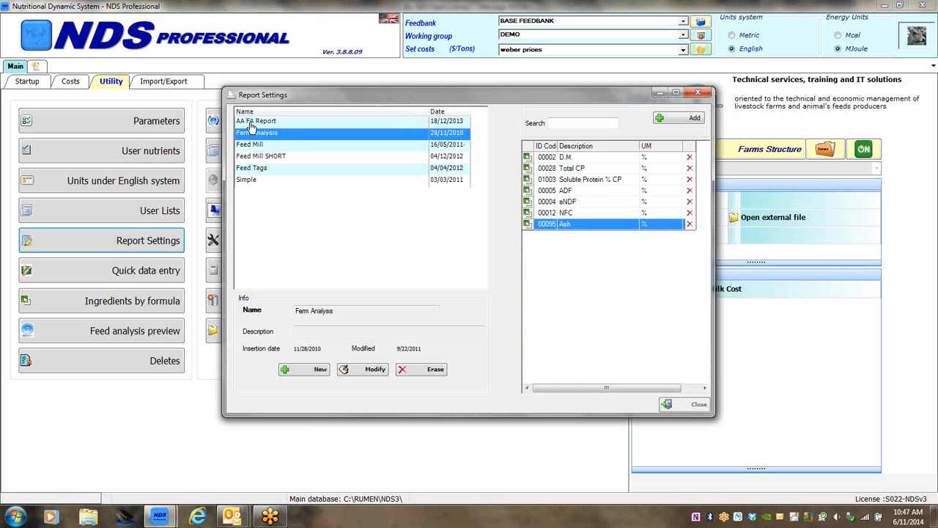
click(252, 122)
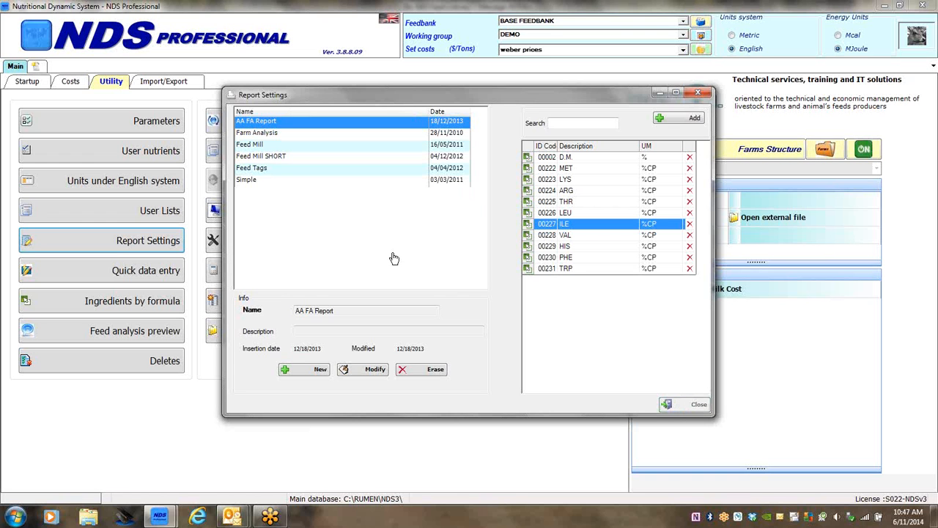
click(697, 405)
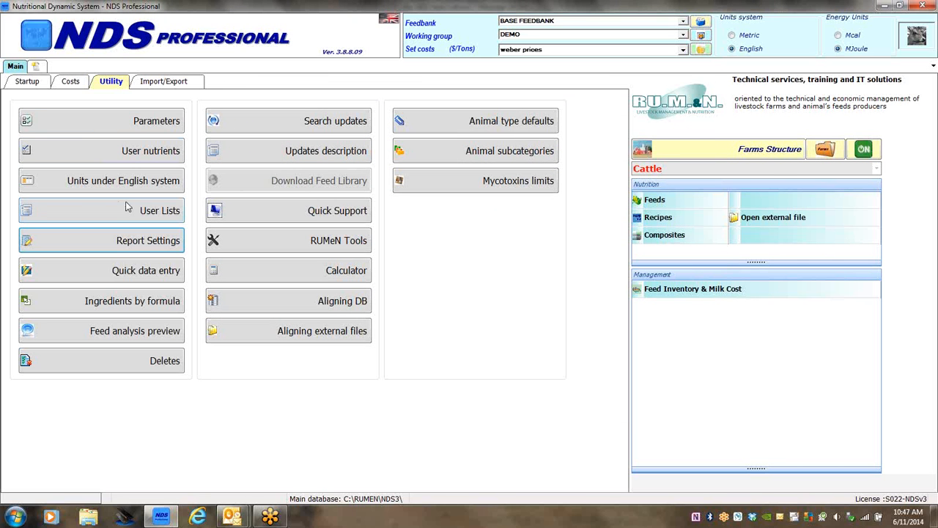
Step: Display the US Labs card for quick data entry, and enlarge the window to show its whole nutrient list
click(126, 274)
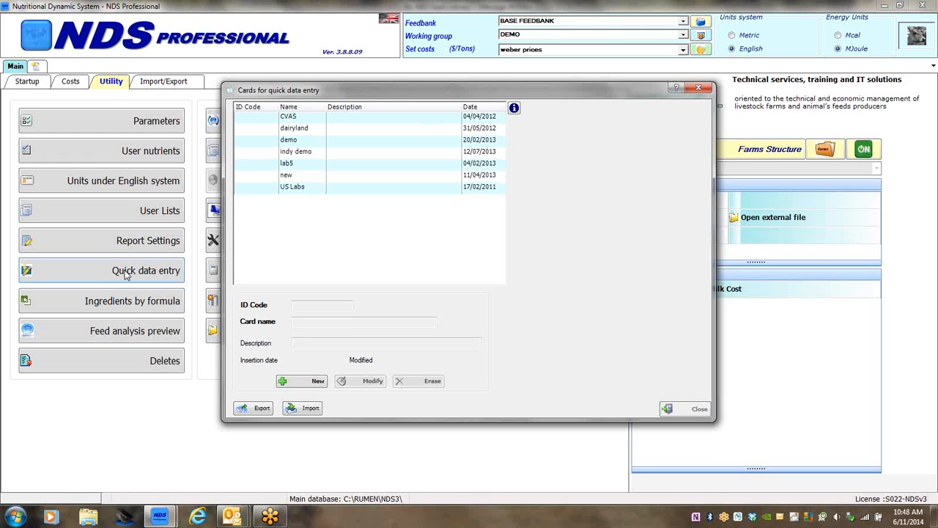
click(296, 187)
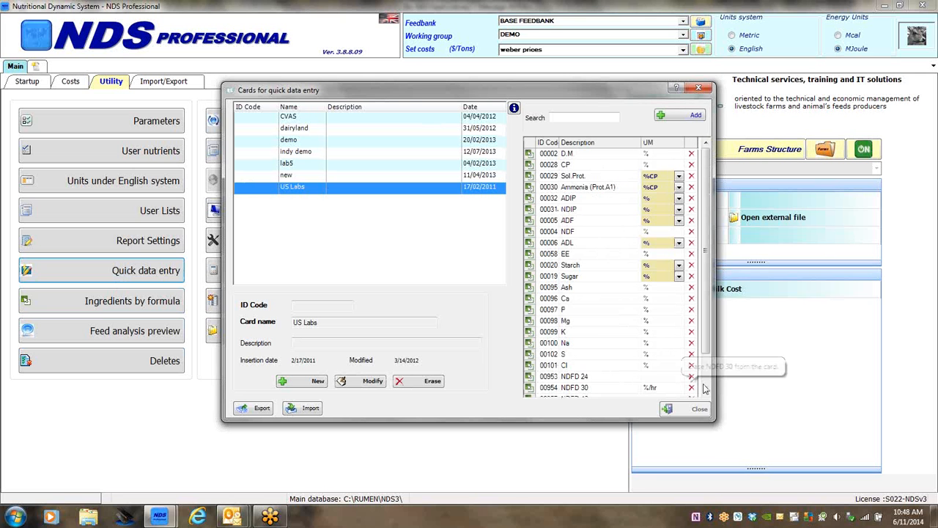
drag(717, 401, 818, 402)
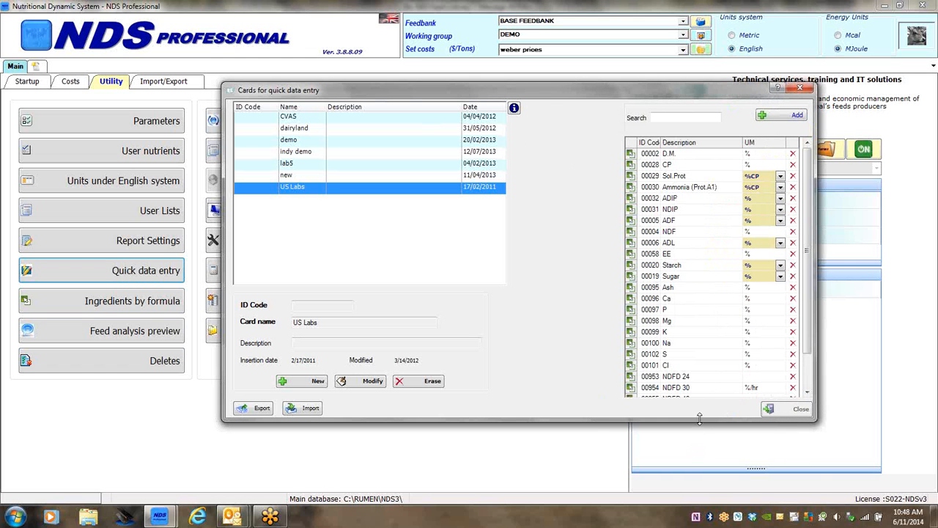
drag(699, 419, 702, 491)
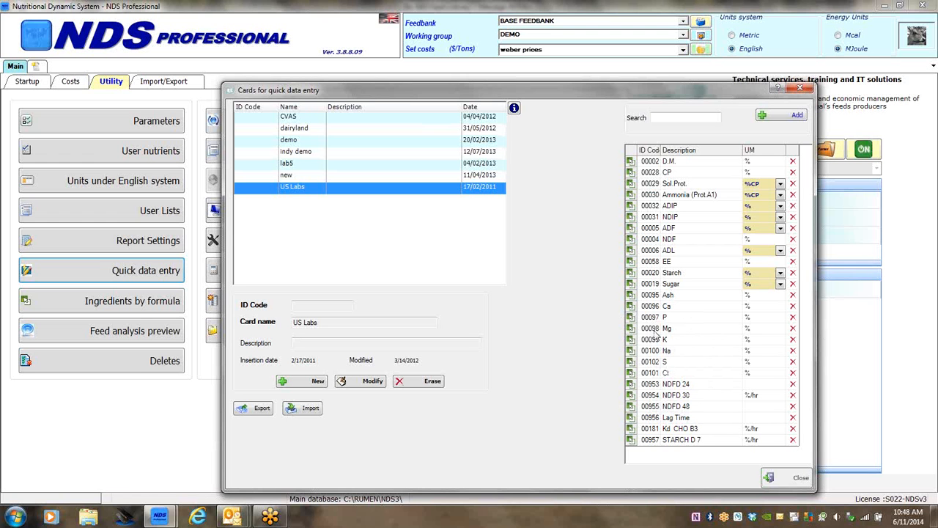
Step: Delete NDFD 24 from the US Labs card, and close the quick data entry cards
click(792, 384)
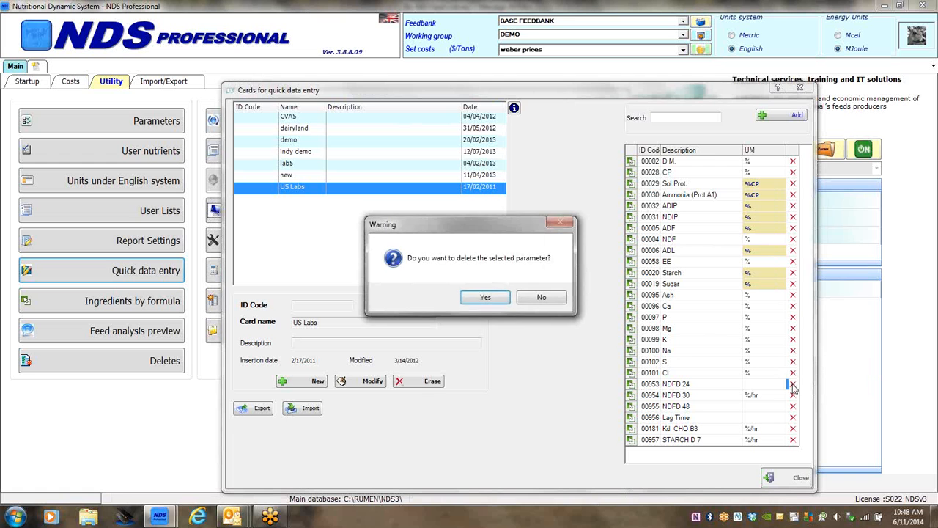
click(488, 298)
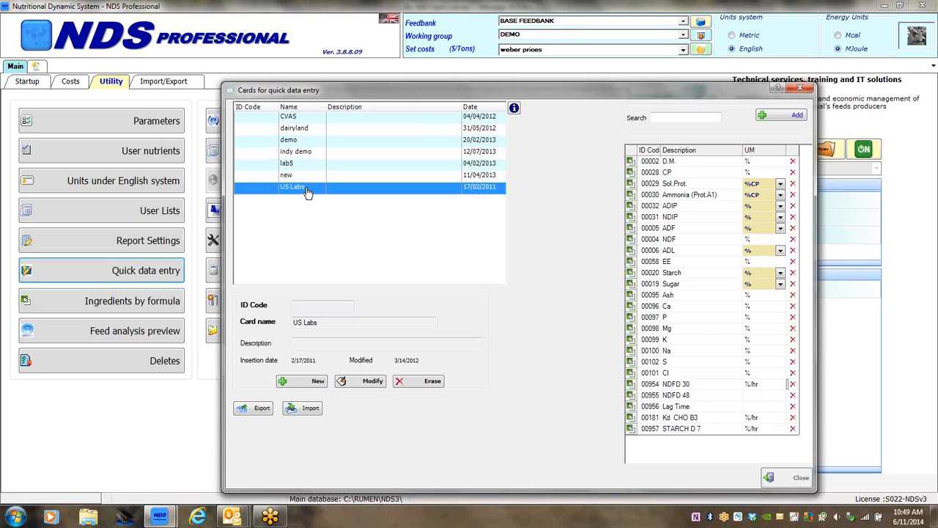
click(799, 90)
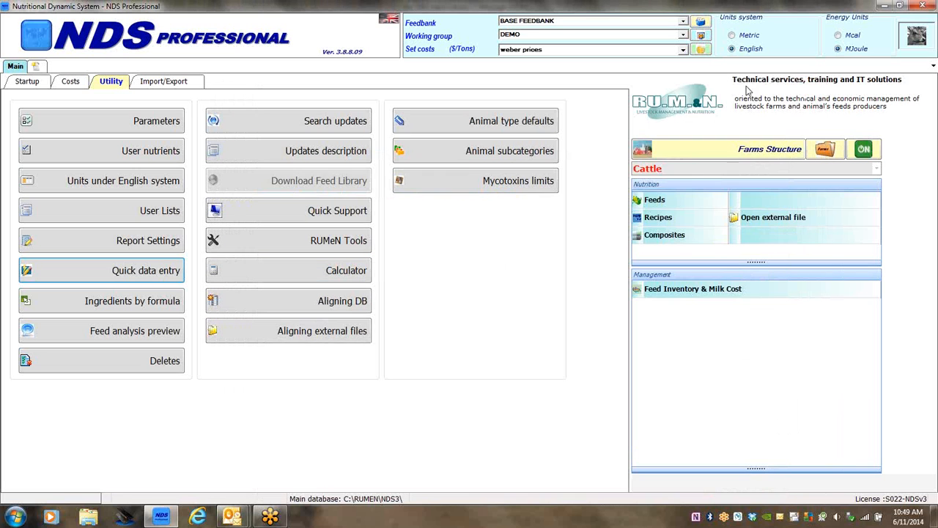
Step: View the composites offered for ingredients by formula, close that list, and open the feed analysis preview settings for forages
click(144, 275)
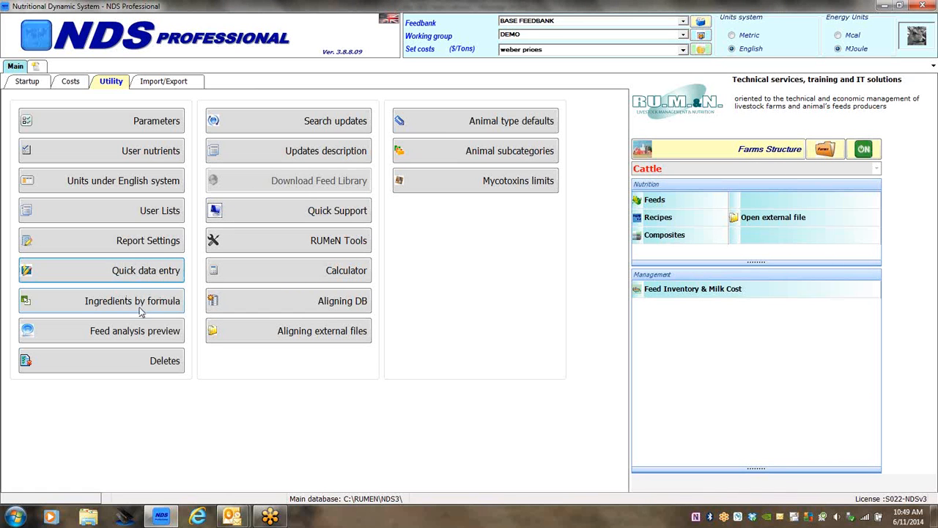
click(138, 304)
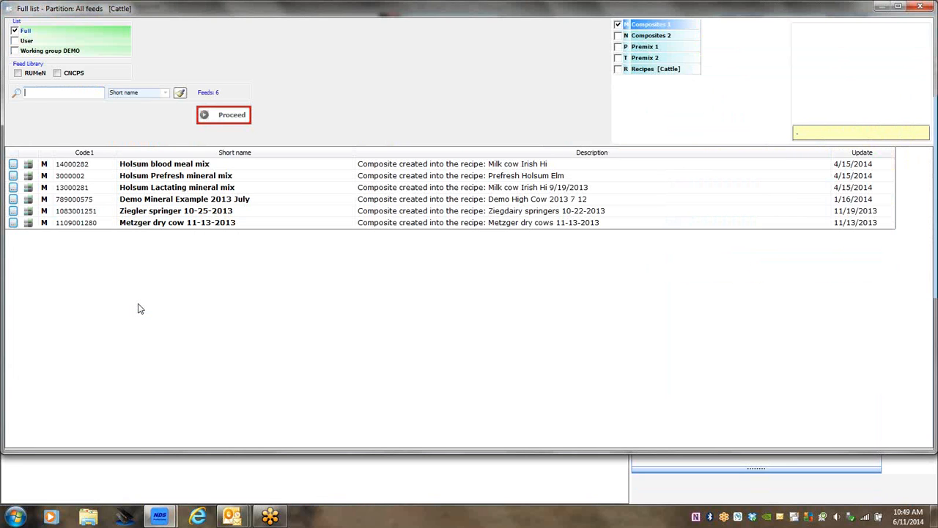
click(921, 8)
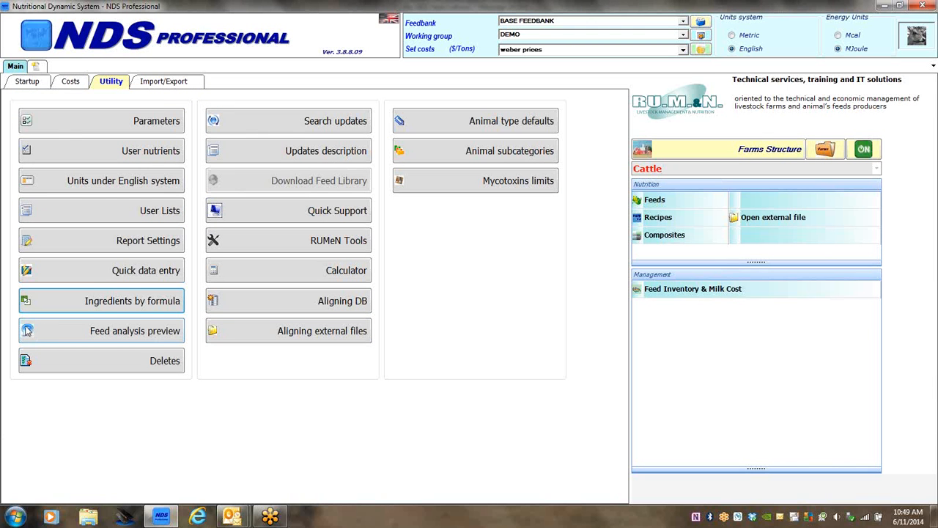
click(121, 339)
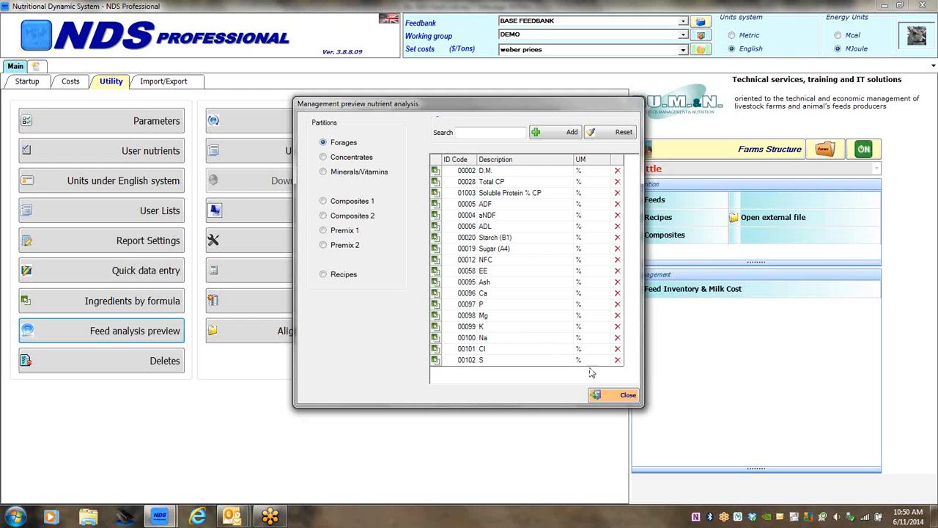
Step: Close the feed analysis preview settings, and review the Options section of the program's Settings before closing it
click(618, 397)
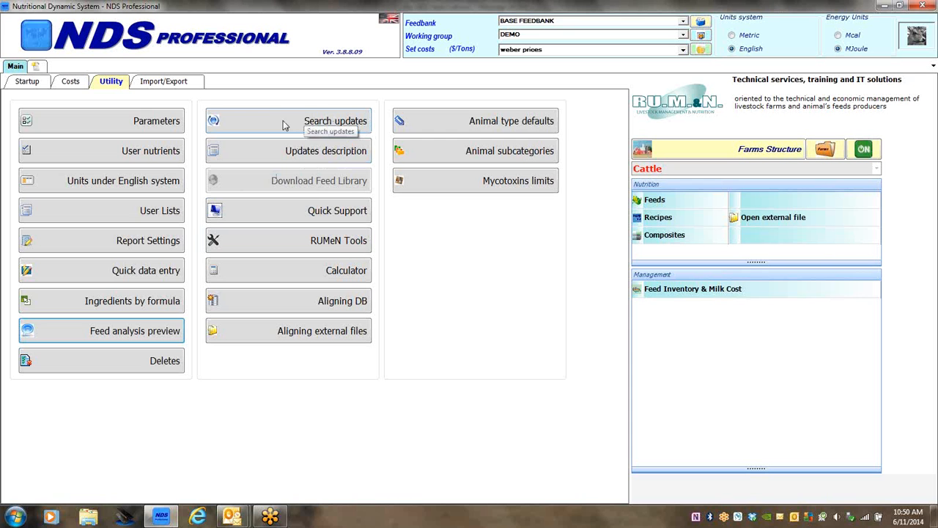
click(28, 82)
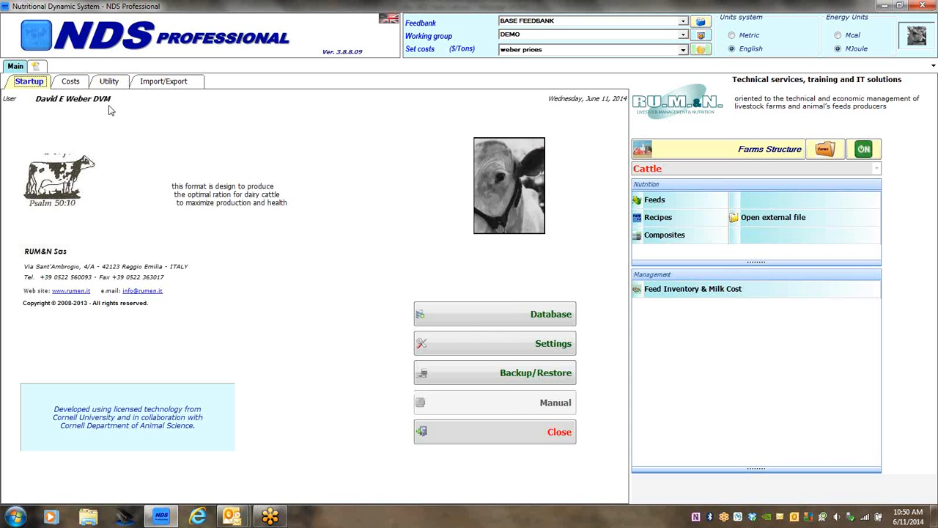
click(500, 341)
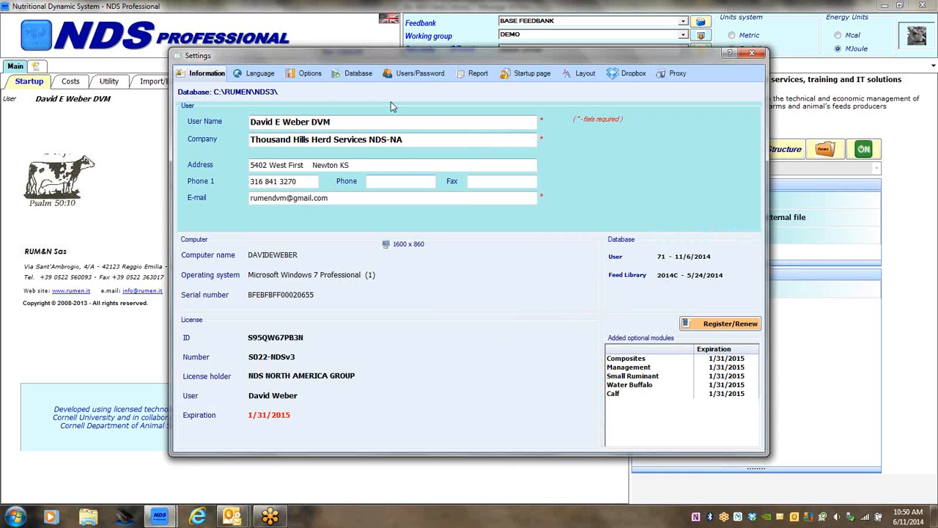
click(310, 74)
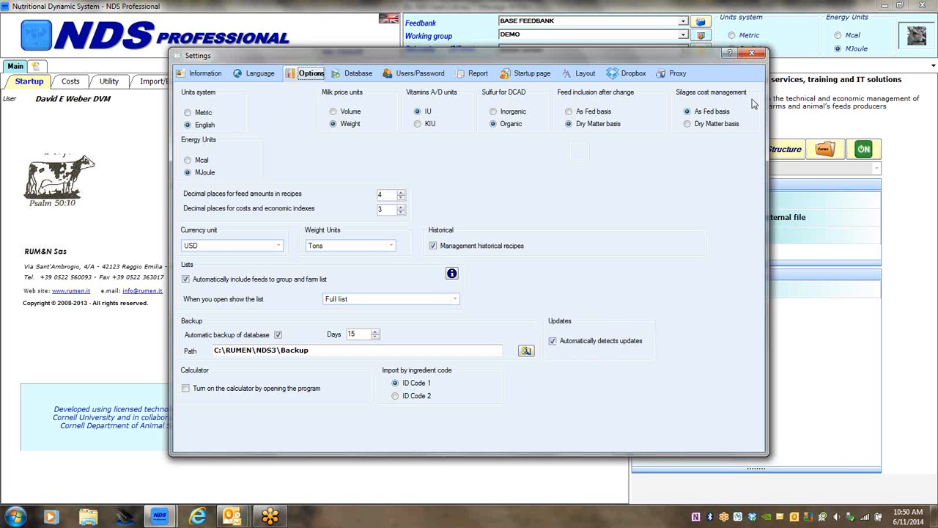
click(754, 55)
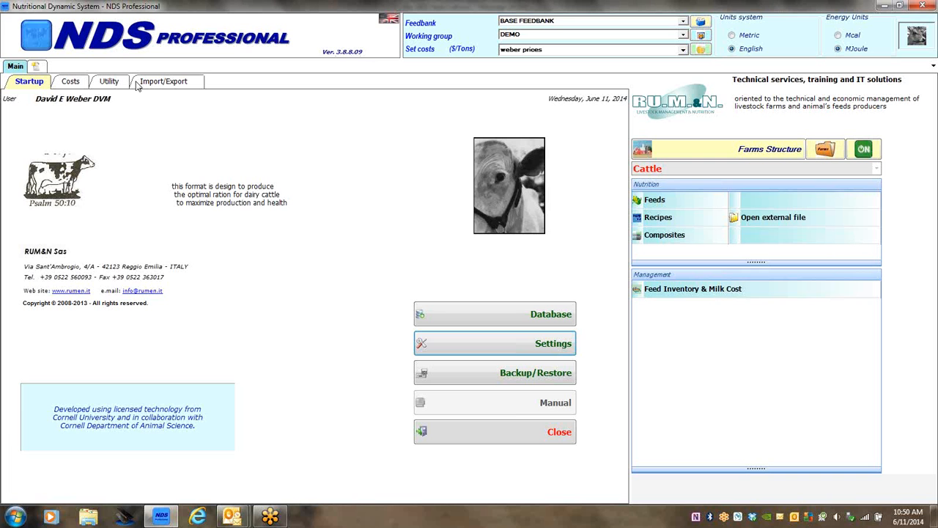
Step: Read the updates description for version 3.8.8.09 from the utility functions, and close the document
click(109, 84)
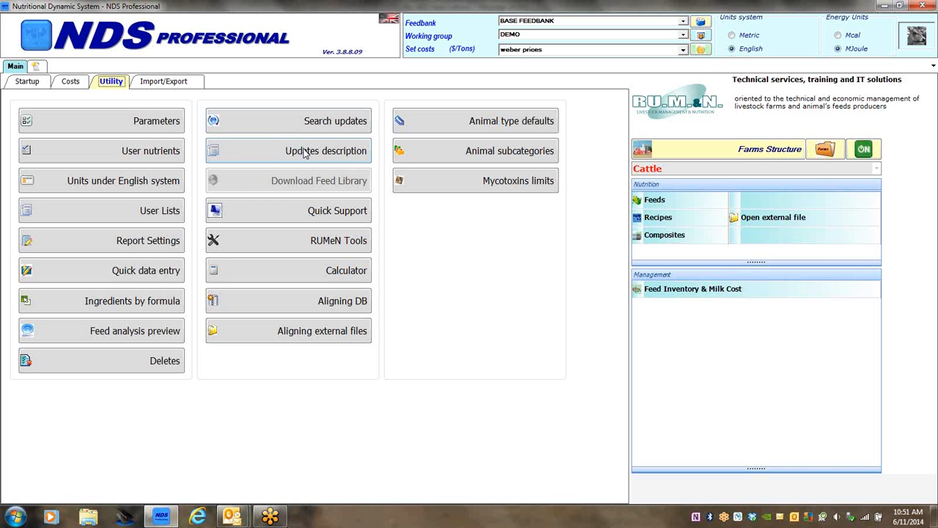
click(307, 152)
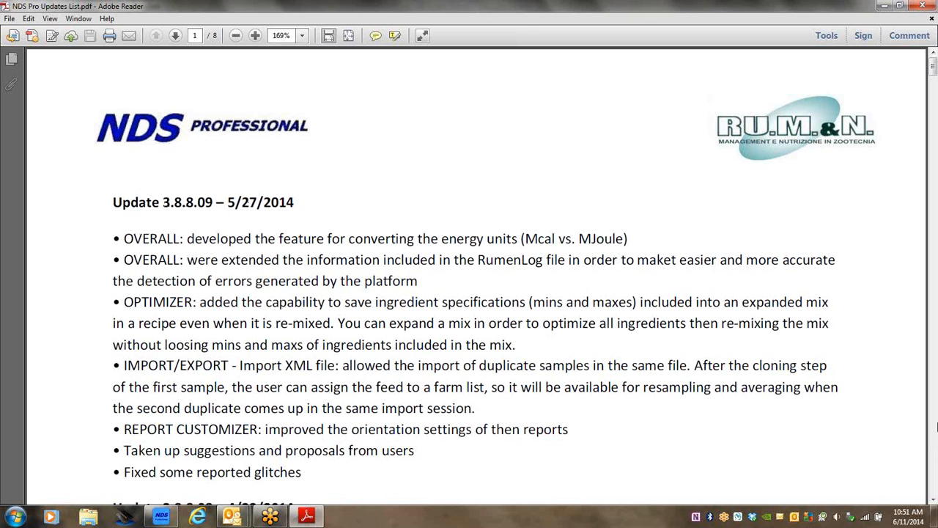
click(933, 499)
click(933, 500)
click(933, 499)
click(932, 499)
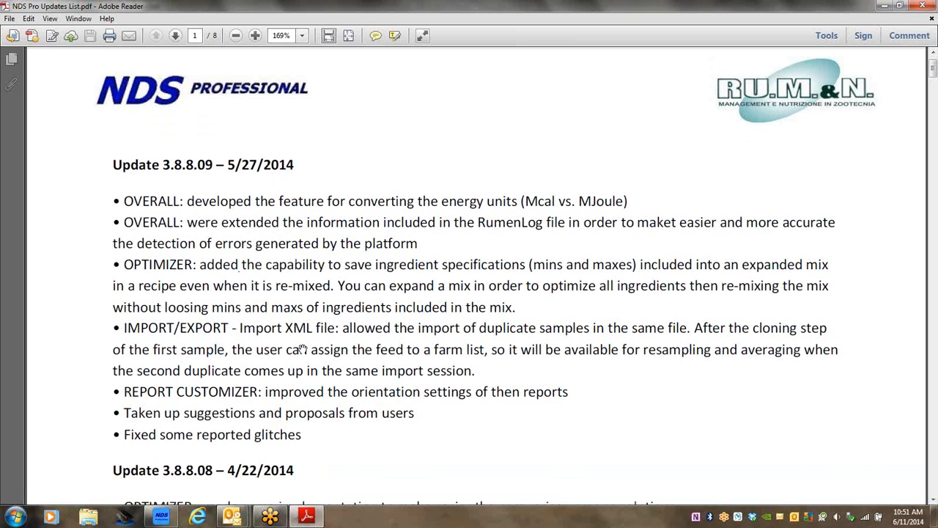
click(922, 8)
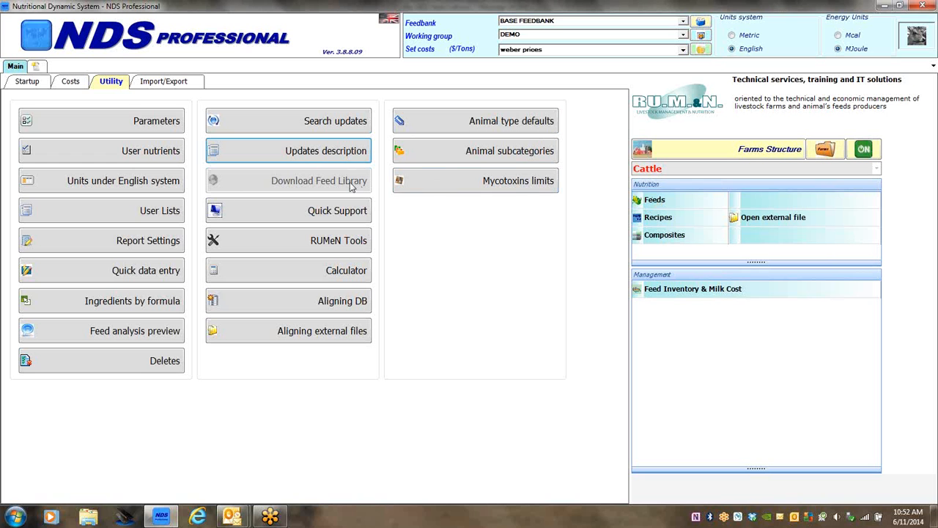
Step: Open the feeds list and filter it to the commercial products among the RUM&N Feed Library concentrates
click(662, 206)
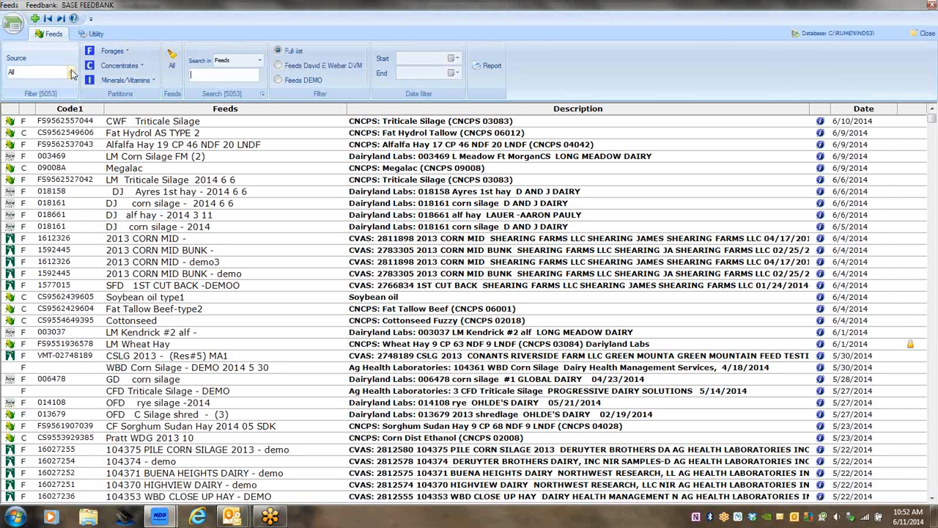
click(72, 74)
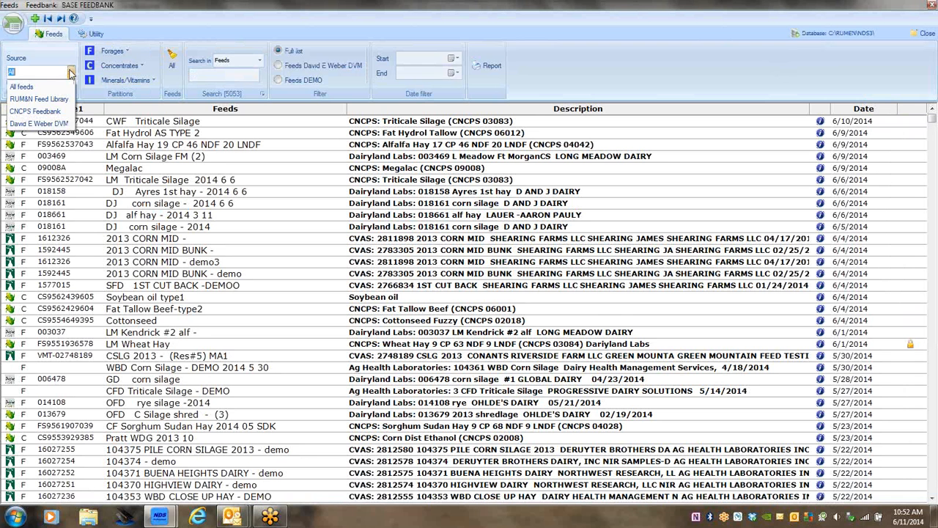
click(52, 100)
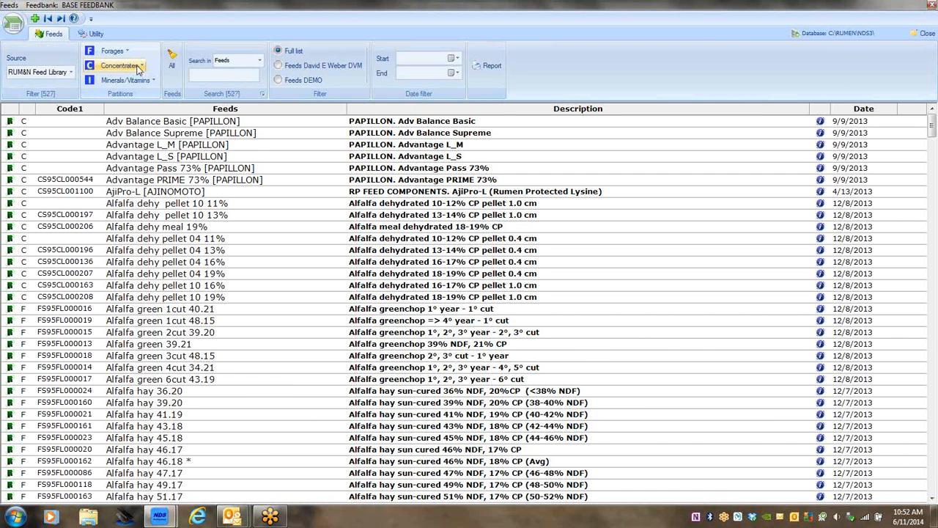
click(143, 67)
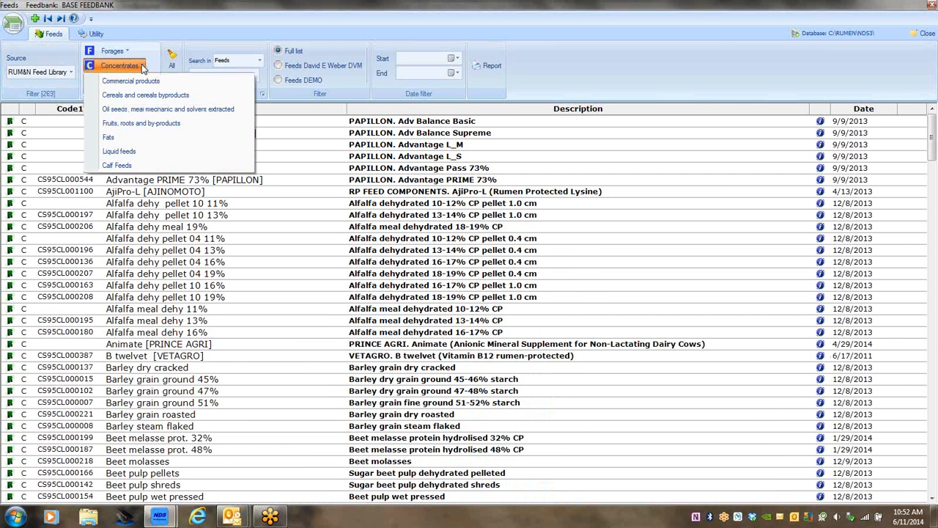
click(147, 82)
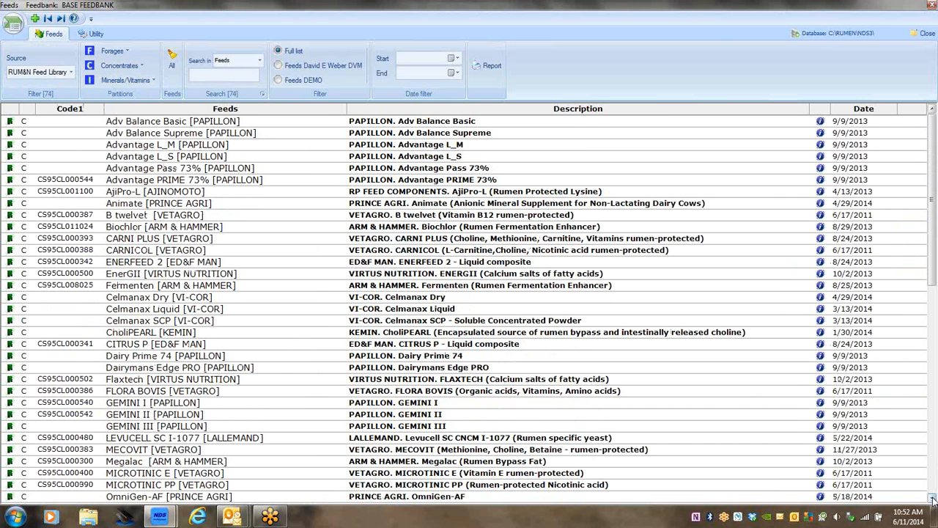
Step: Look through the whole list of commercial products and return to its beginning, and close the feeds list
drag(933, 498, 934, 498)
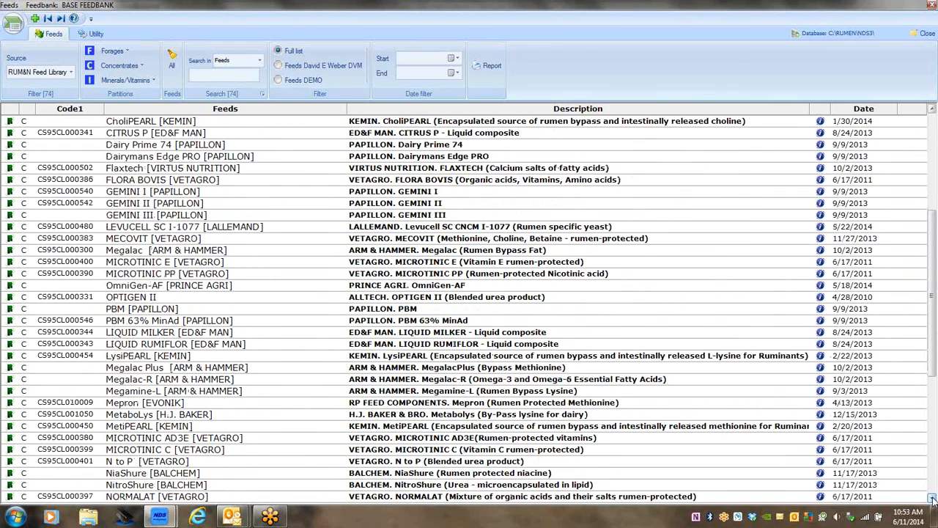
drag(933, 498, 934, 498)
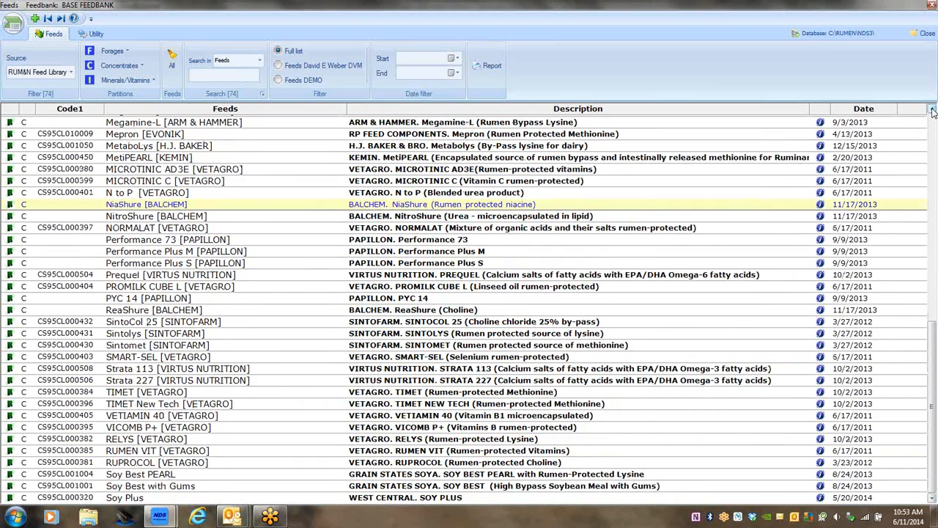
drag(933, 110, 934, 110)
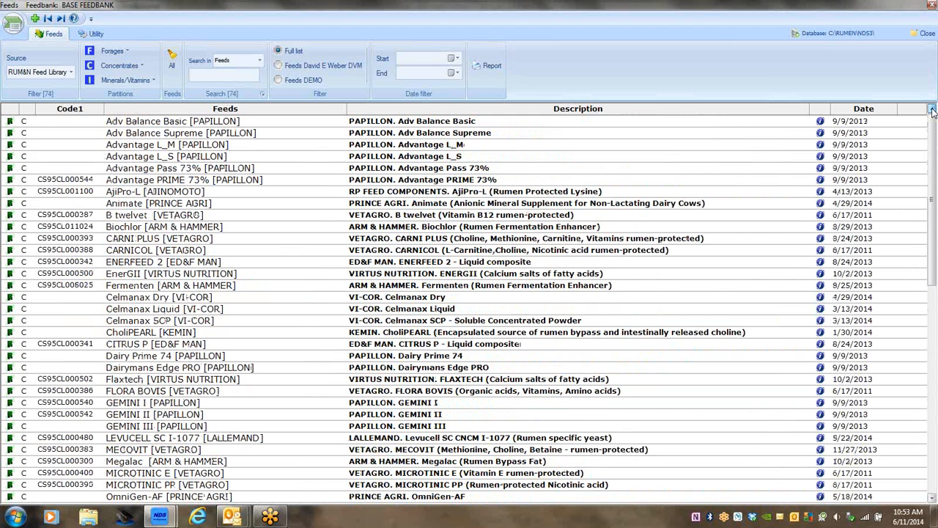
click(918, 36)
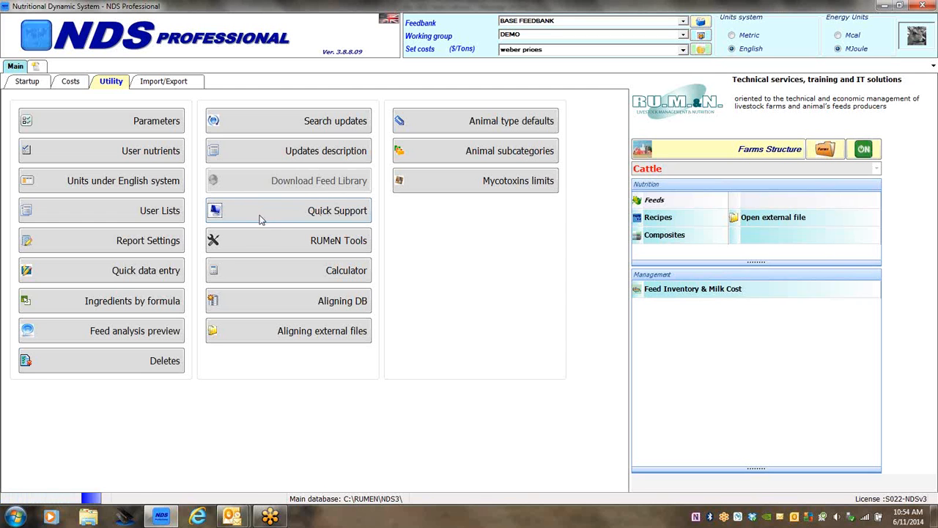
Step: Launch Quick Support to show the remote control connection window, and close it and abort the TeamViewer setup
click(320, 213)
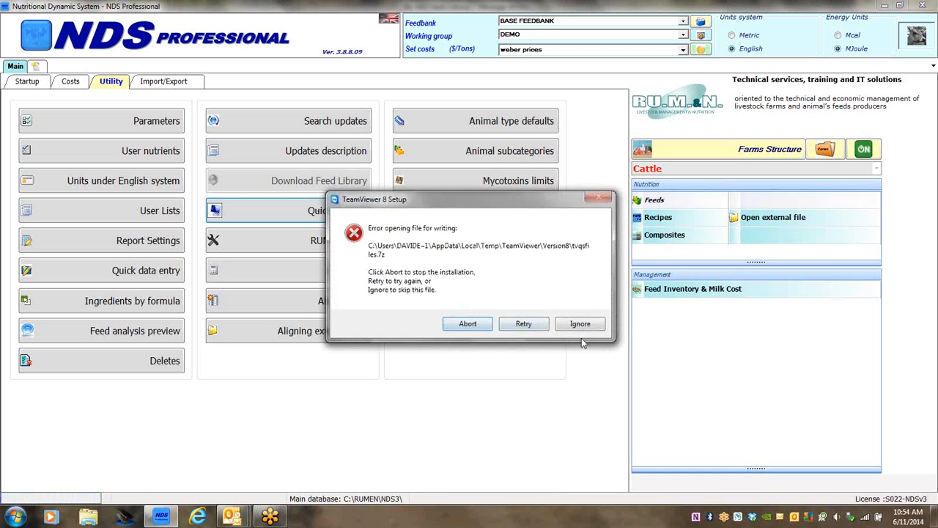
click(526, 325)
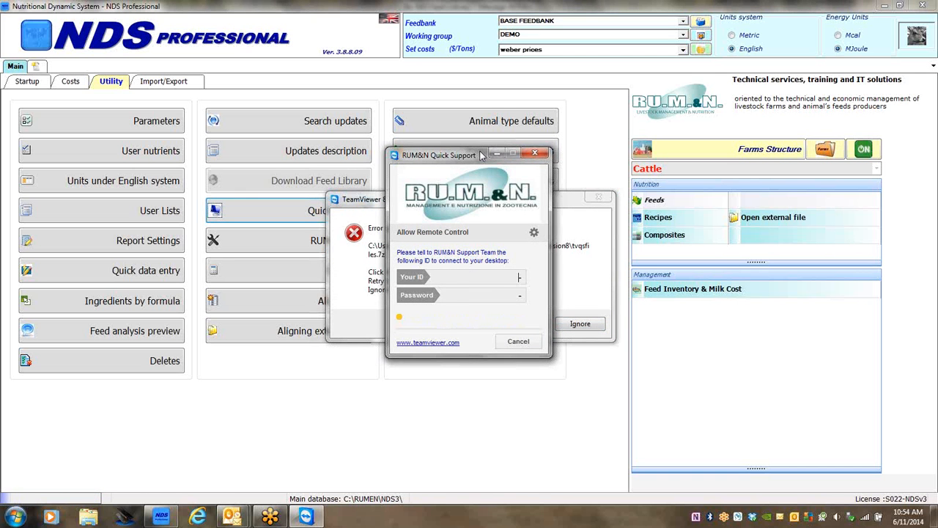
drag(480, 152, 387, 153)
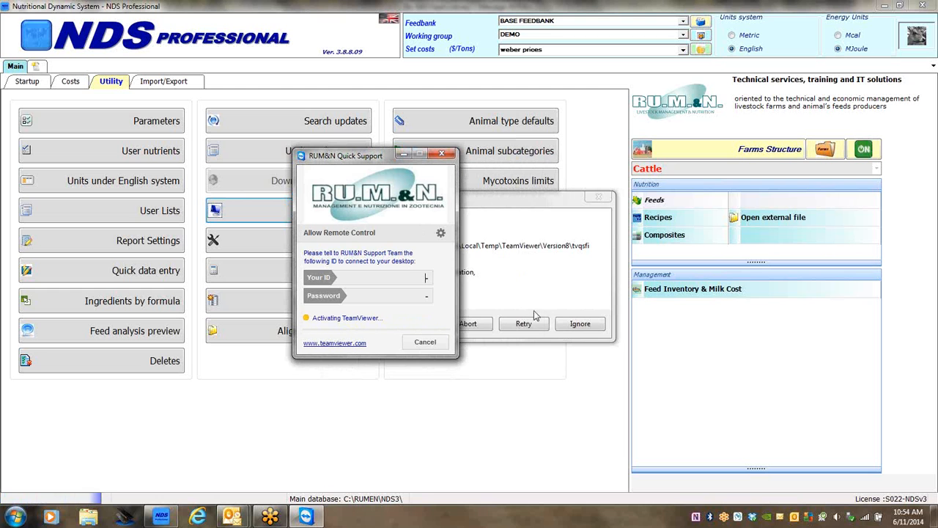
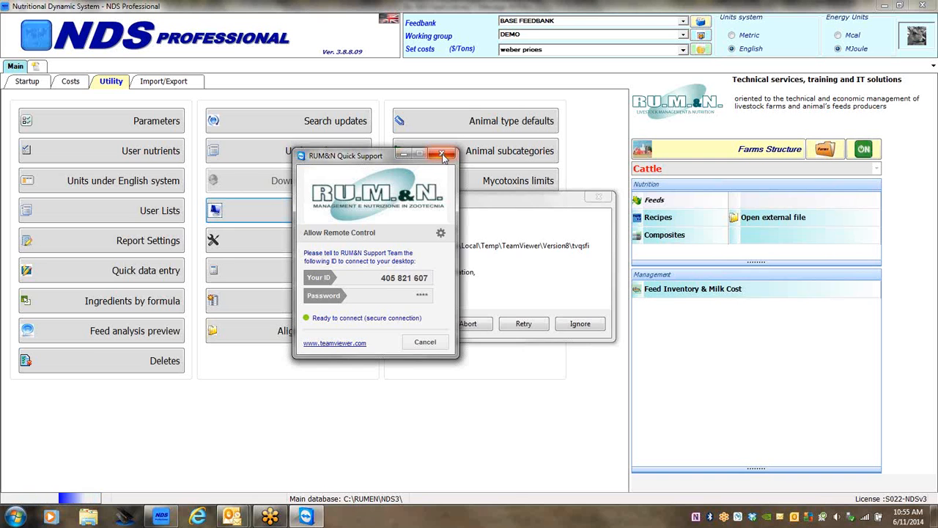
click(442, 156)
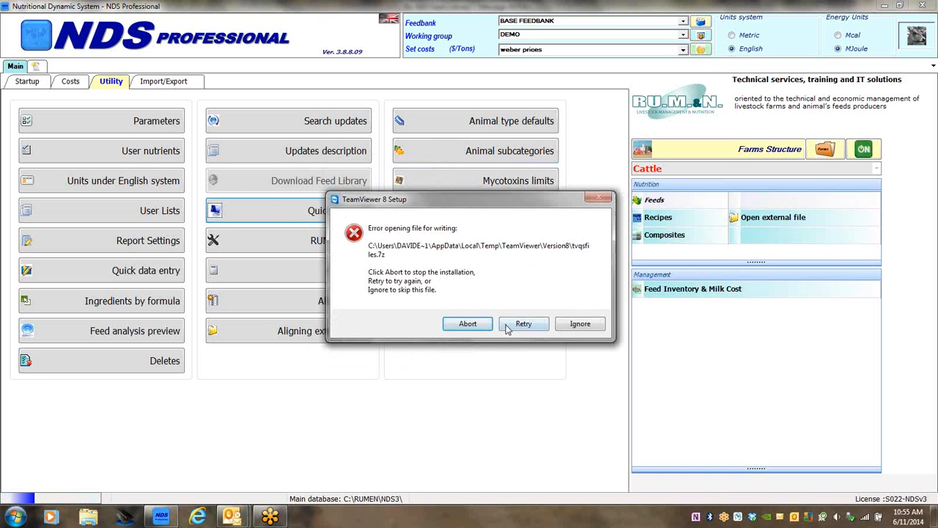
click(466, 324)
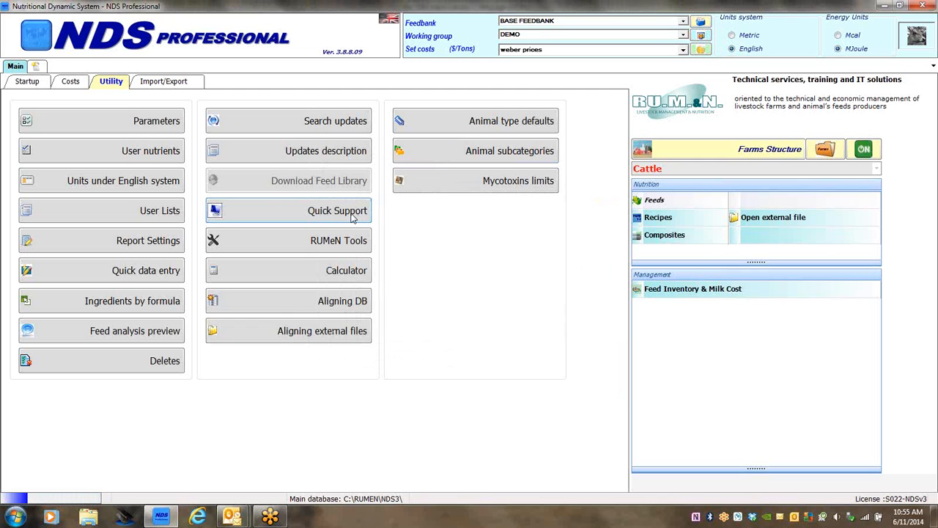
Step: Display RUMeN Tools beside the utility functions to view its registration, support and utility options, and exit it
click(299, 245)
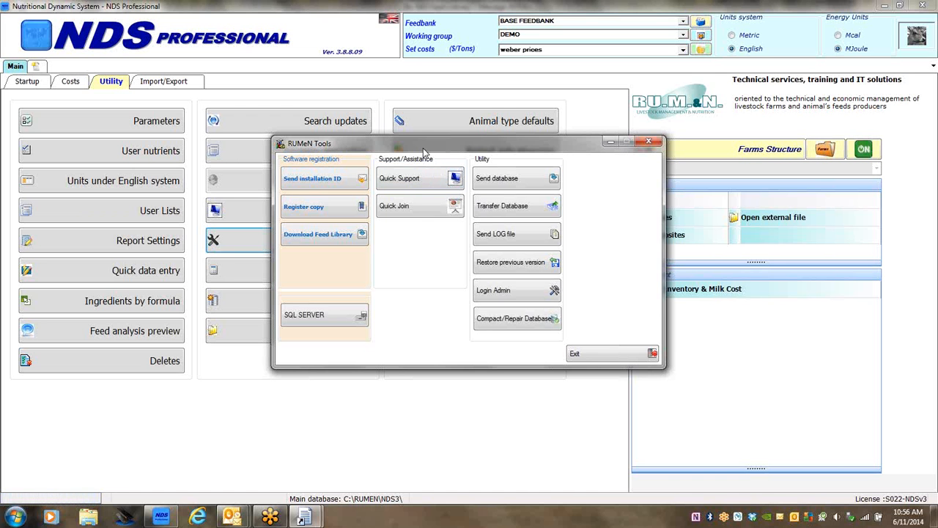
drag(423, 151, 549, 152)
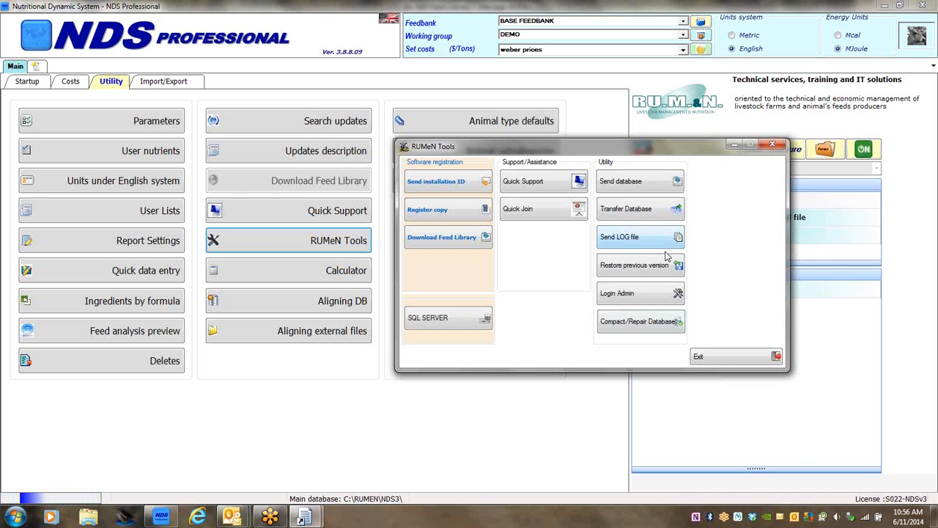
click(728, 359)
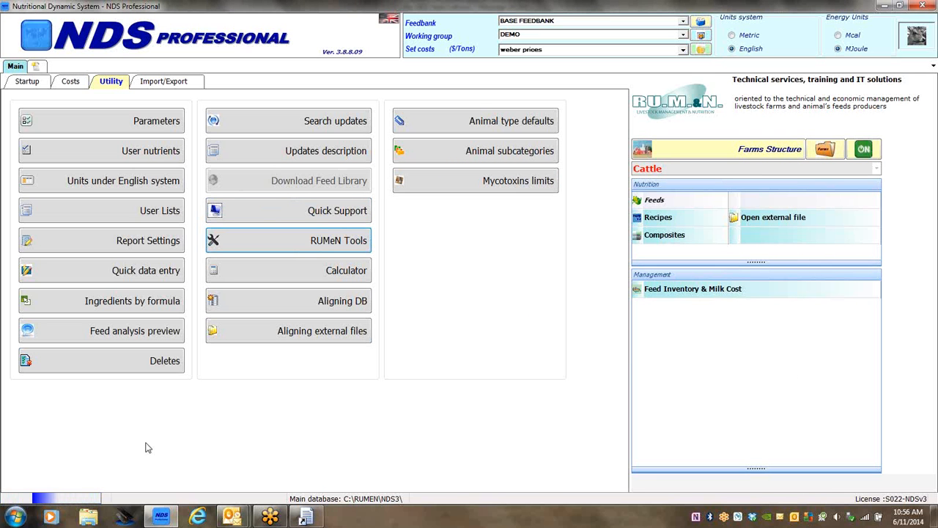
Step: Switch to Windows Explorer and open the folder C:\RUMEN\NDS3
click(88, 517)
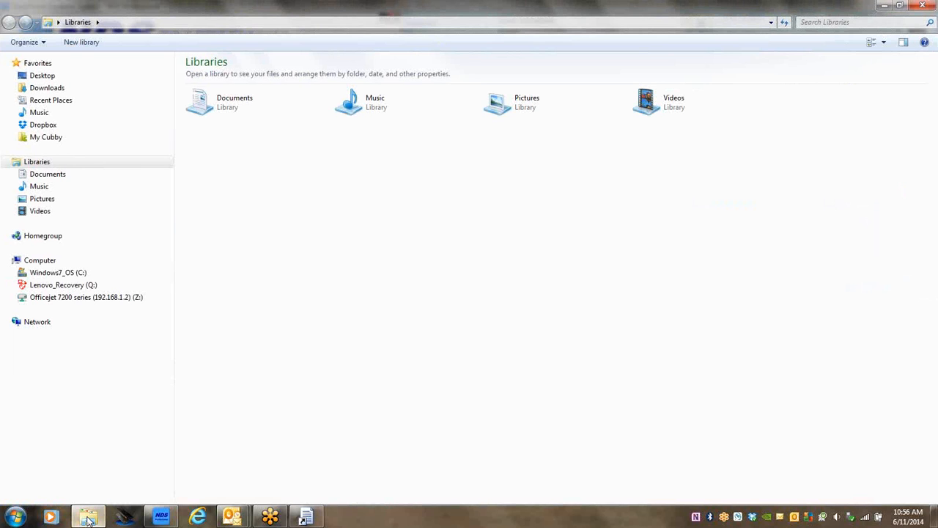
click(57, 273)
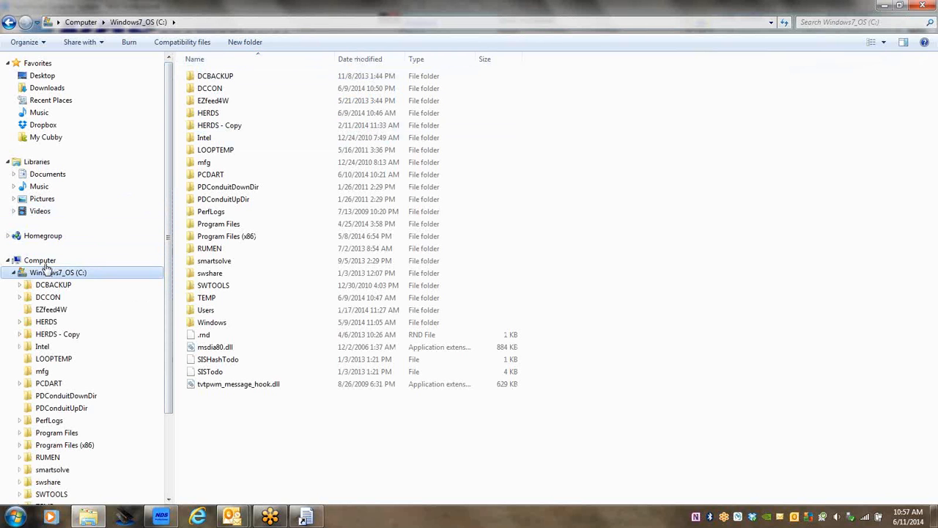
double_click(210, 250)
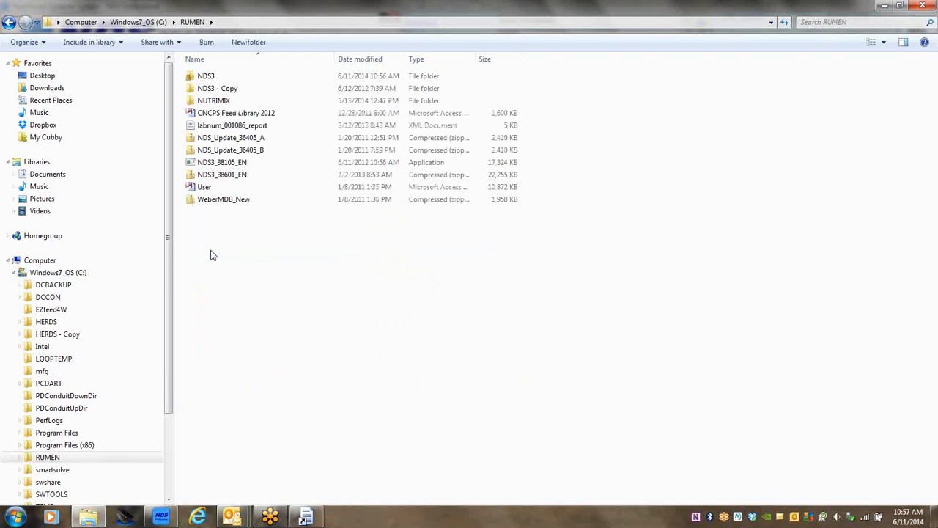
double_click(208, 79)
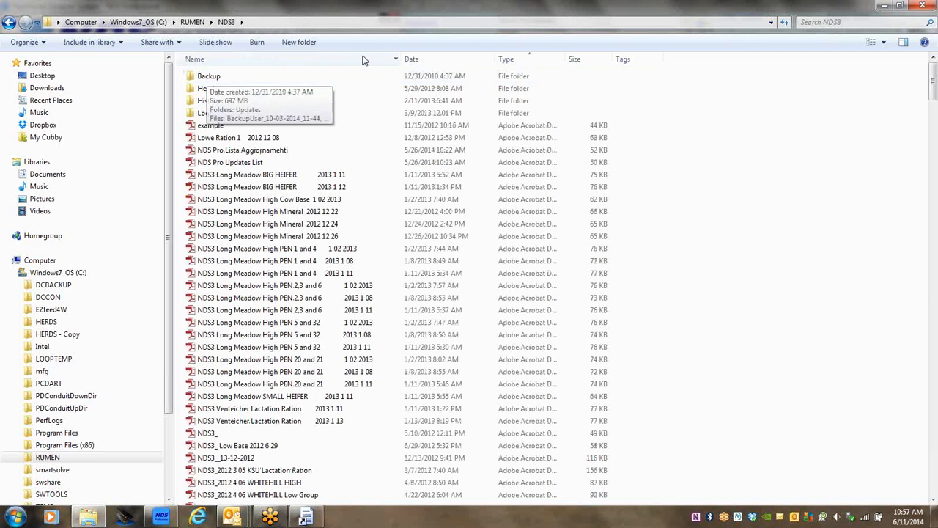
Step: Search the NDS3 folder for "rumen", look through the matching files, and clear the search
click(804, 22)
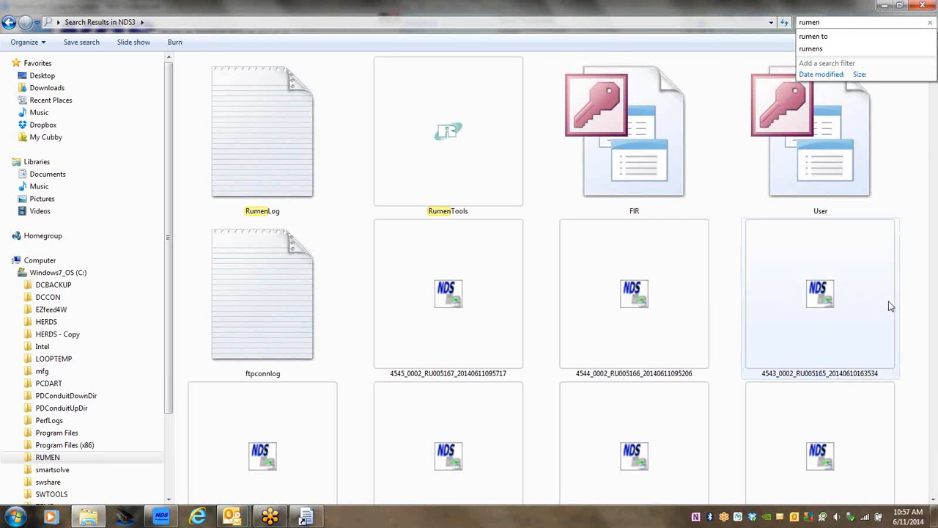
click(933, 499)
drag(933, 499, 934, 500)
click(815, 22)
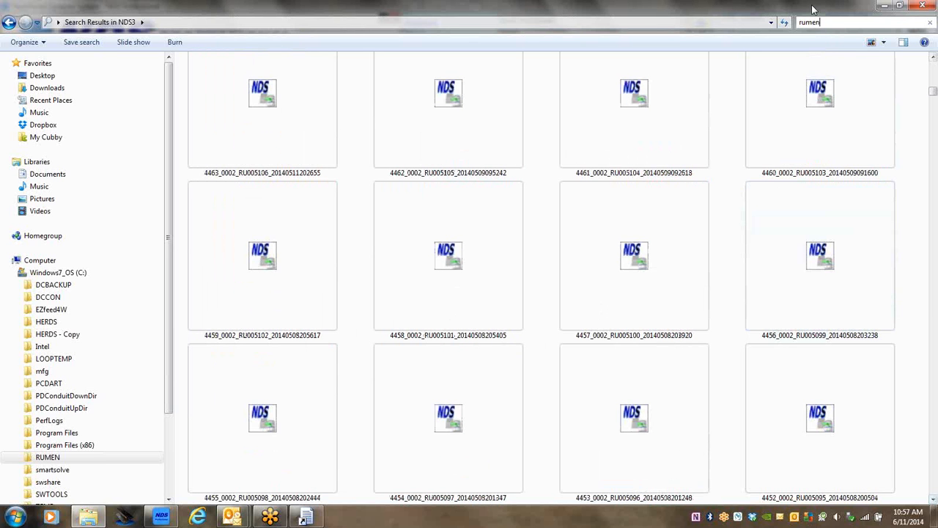
click(930, 23)
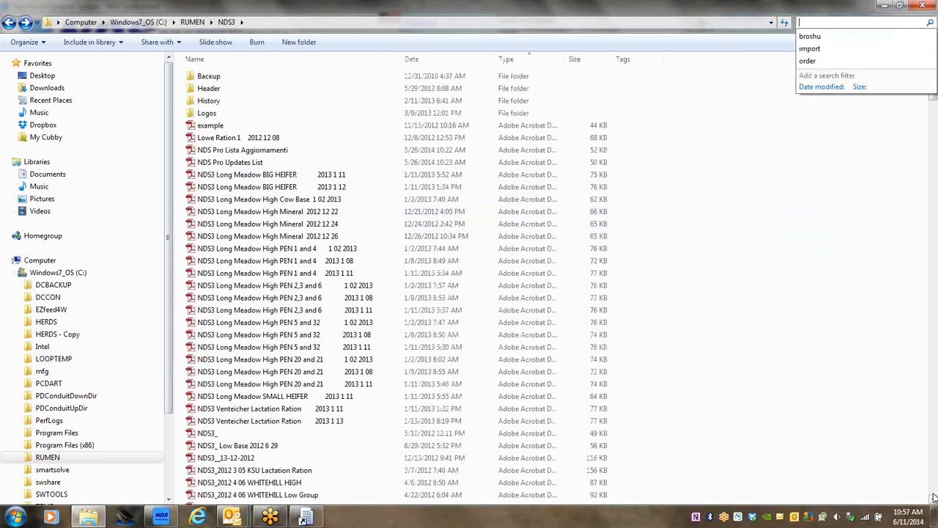
Step: Find the RumenTools application in the NDS3 folder, launch it to show the RUMeN Tools window, and close it
drag(934, 501, 933, 501)
click(935, 325)
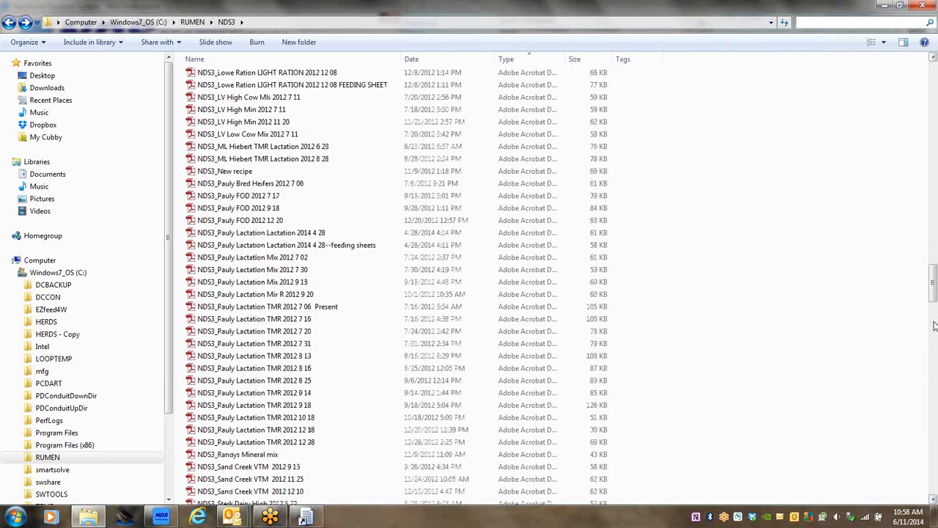
click(935, 417)
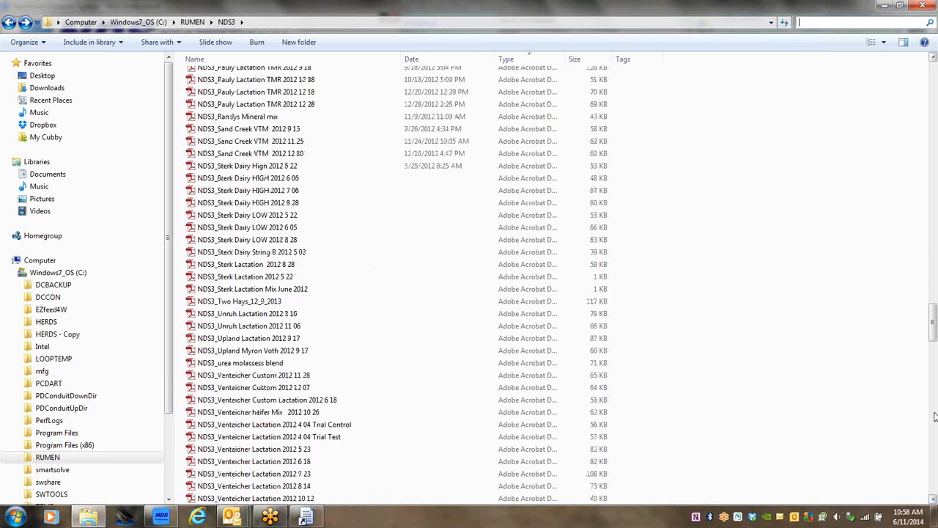
click(934, 456)
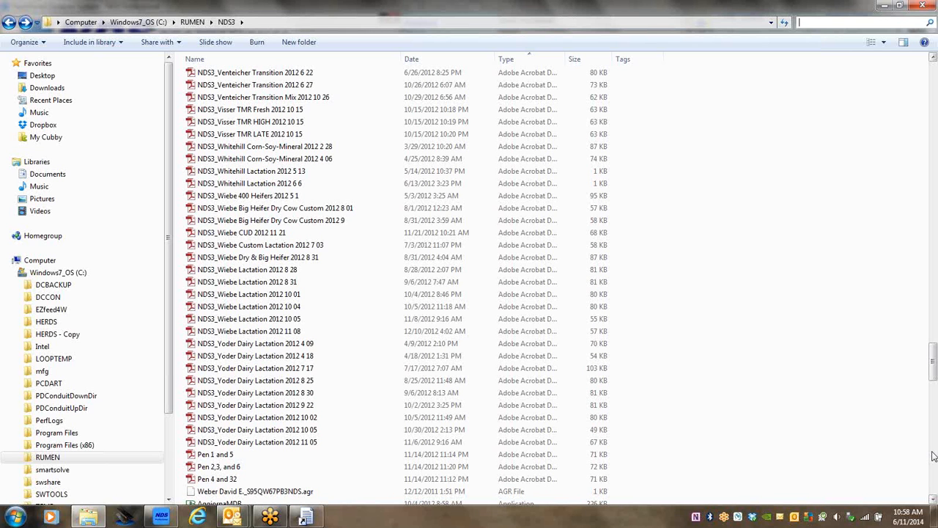
scroll(932, 456, down, 12)
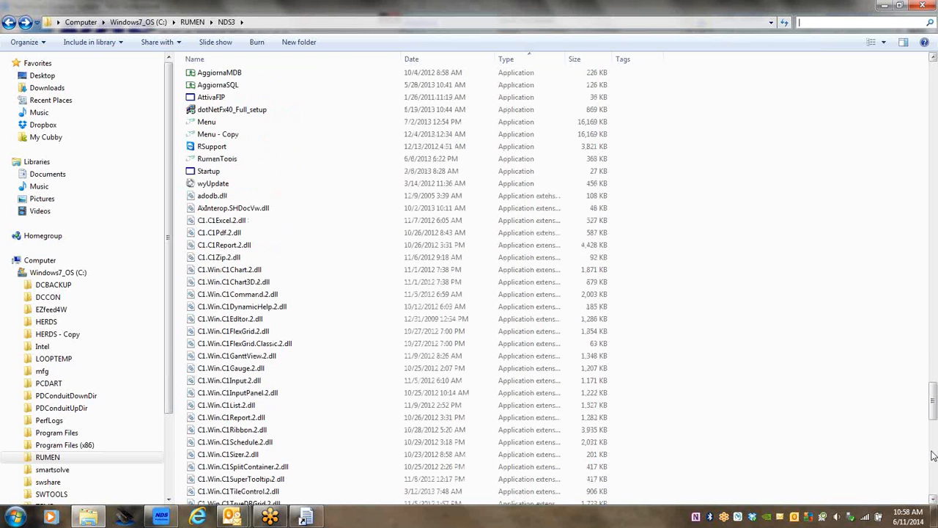
double_click(217, 163)
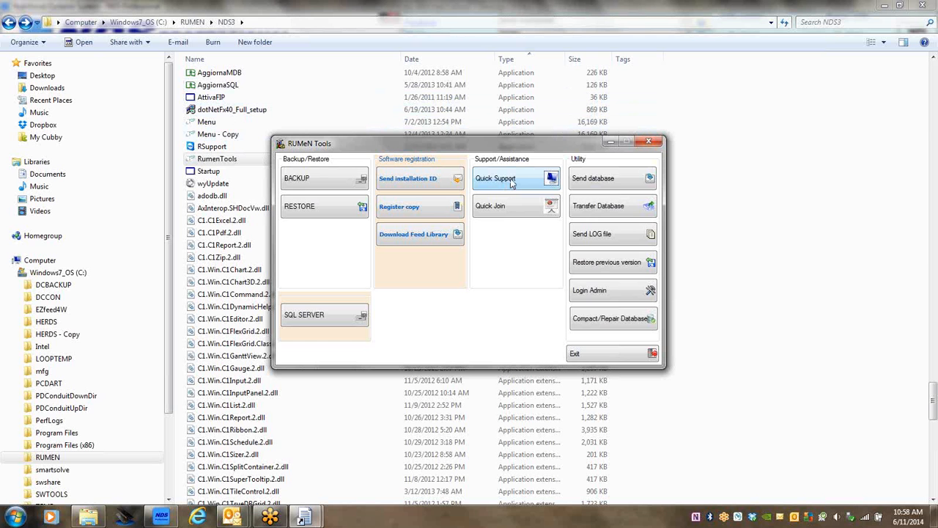
click(650, 143)
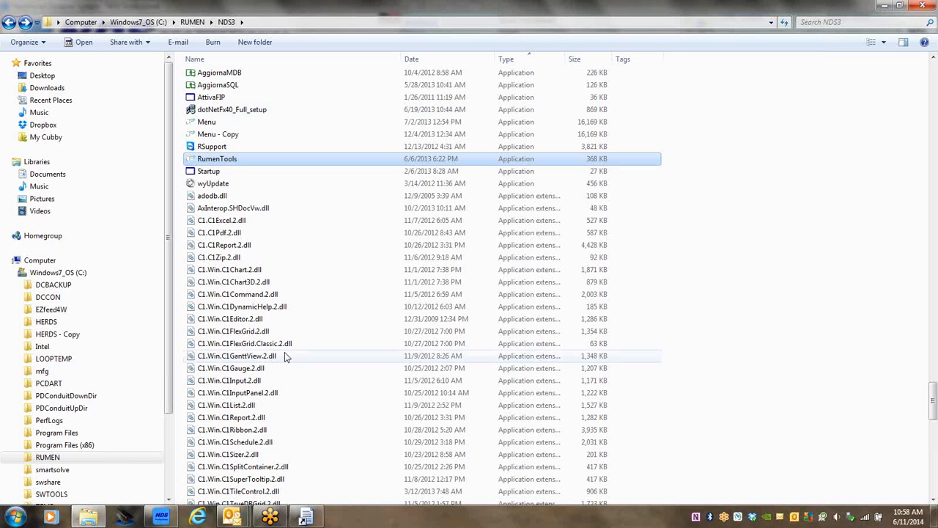
Step: Switch to NDS Professional, open the animal type defaults and display the Dry Cow values, pointing out days pregnant
click(162, 518)
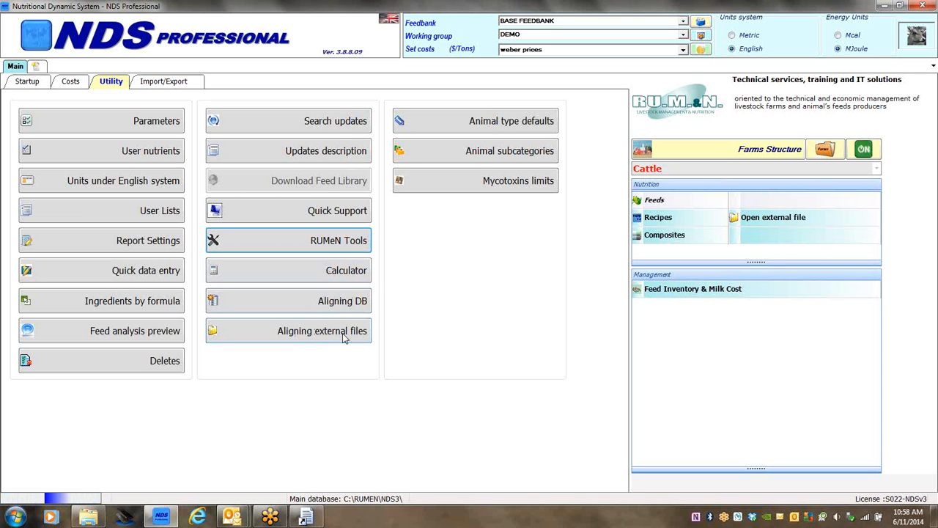
click(493, 125)
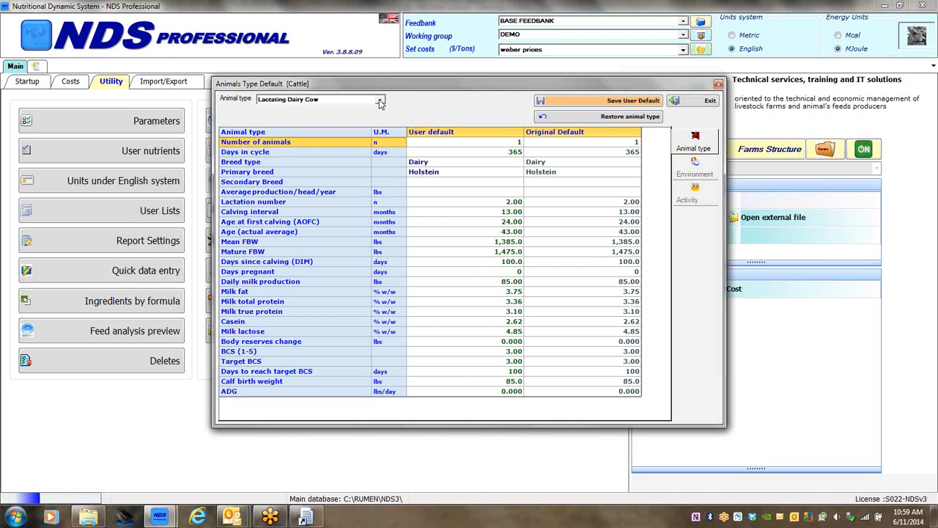
click(379, 100)
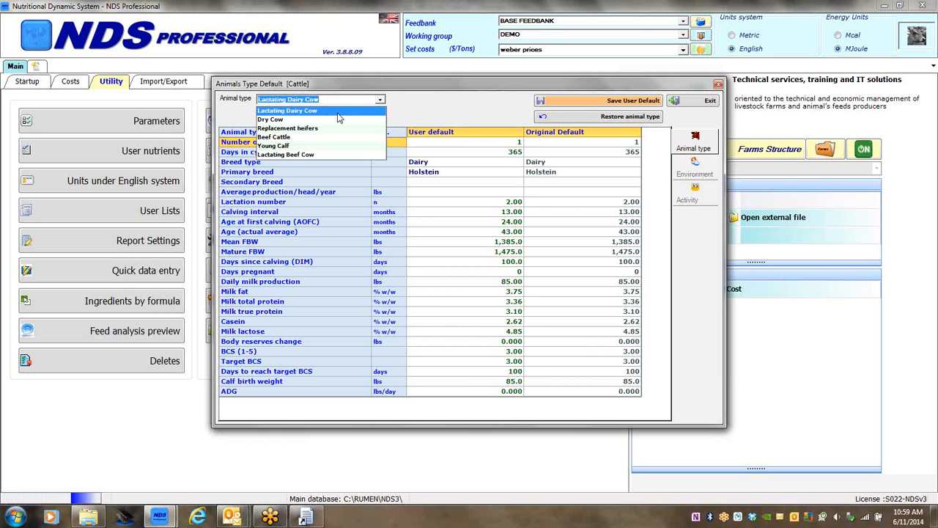
click(298, 121)
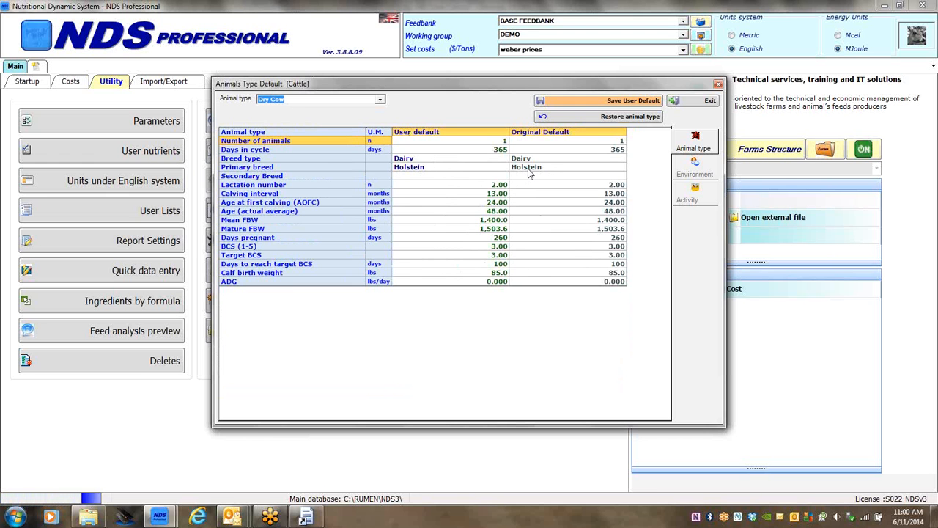
click(489, 240)
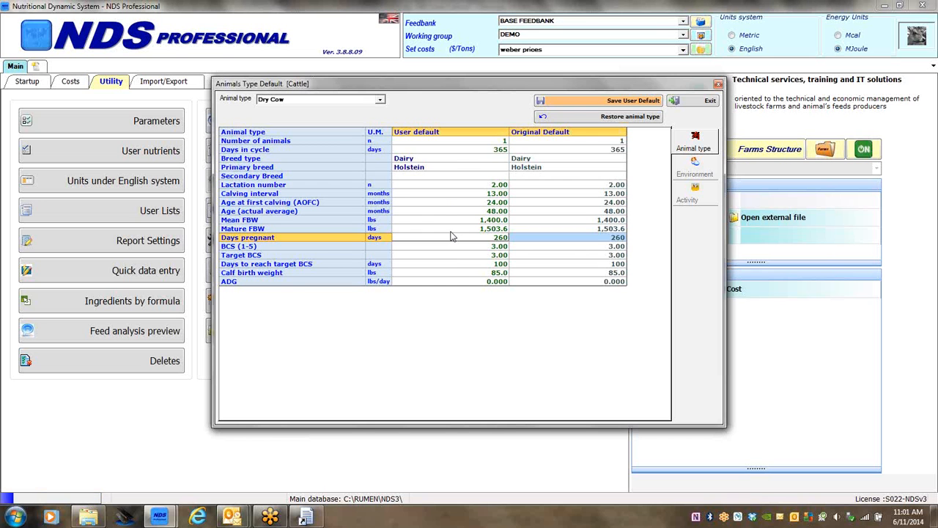
Step: For Lactating Dairy Cow, set the user default daily milk production to 90 lbs and milk true protein to 3.07, and save
click(380, 101)
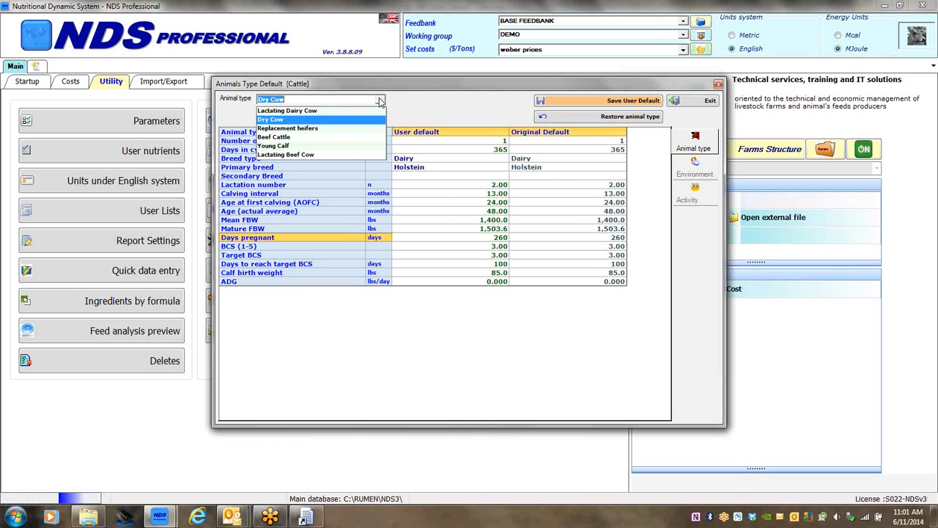
click(313, 111)
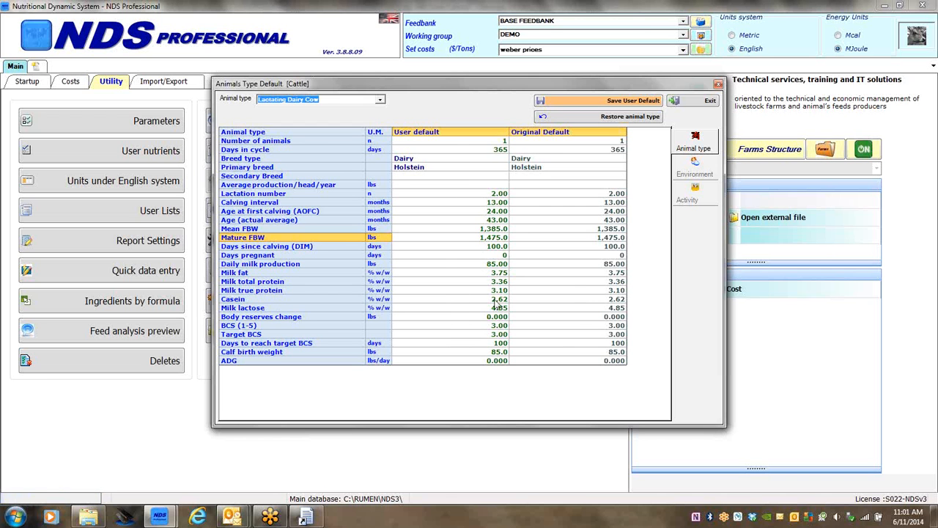
click(492, 266)
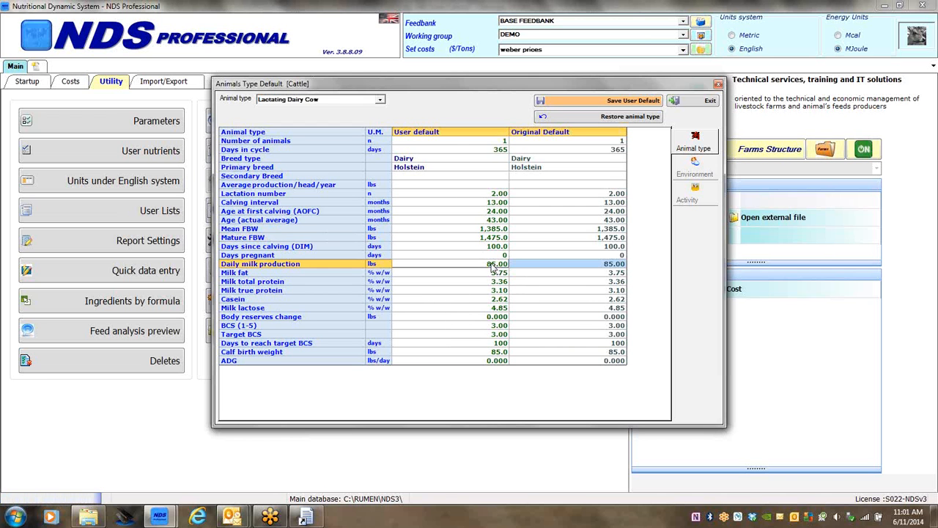
text(90)
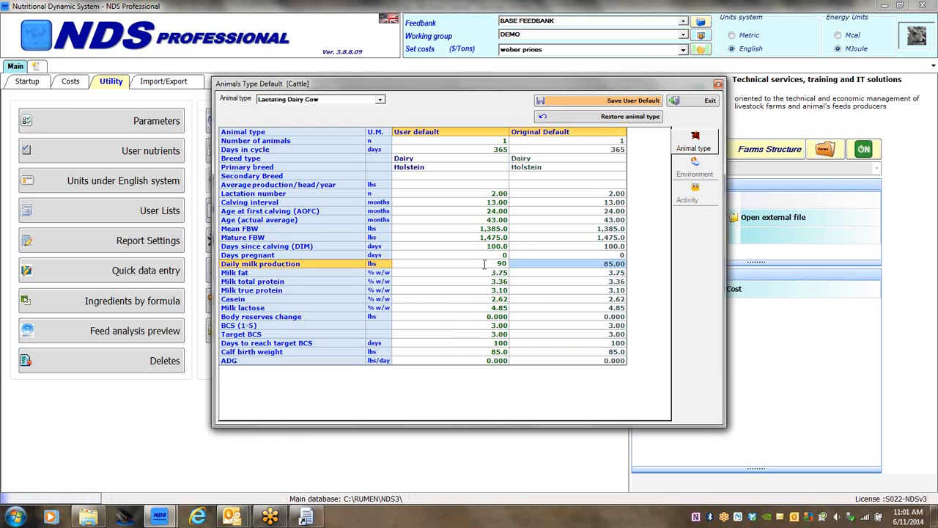
key(Return)
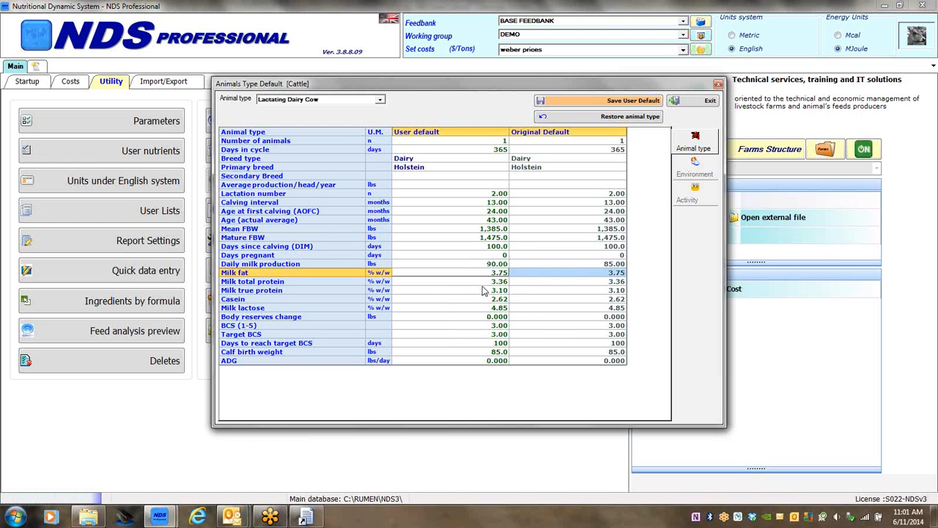
click(491, 292)
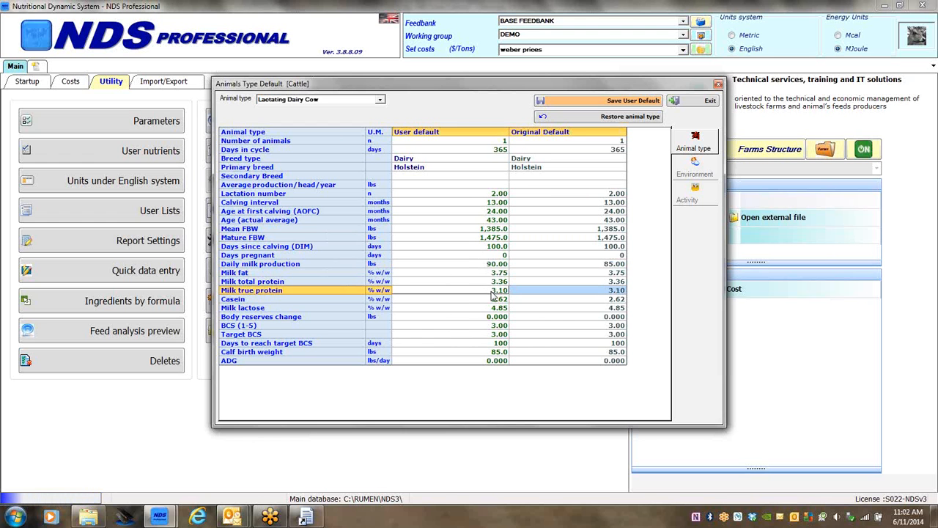
text(3.0)
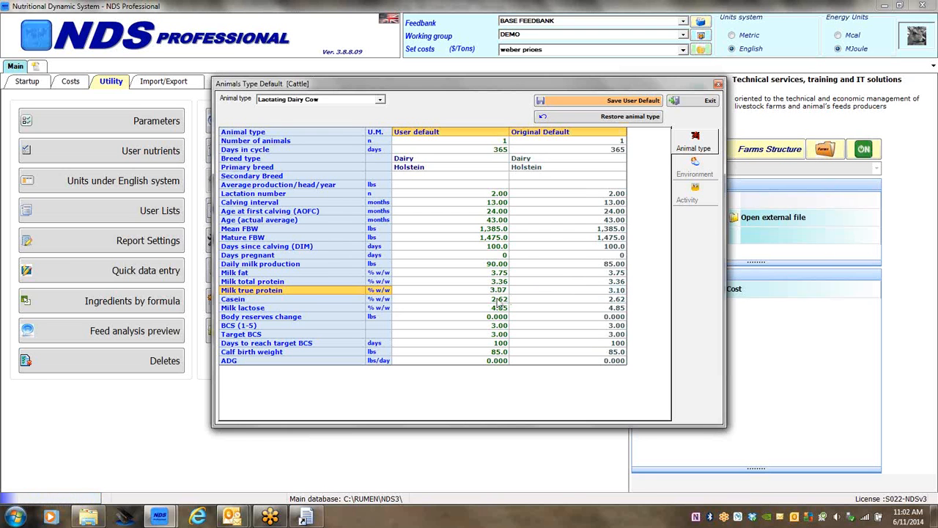
click(610, 107)
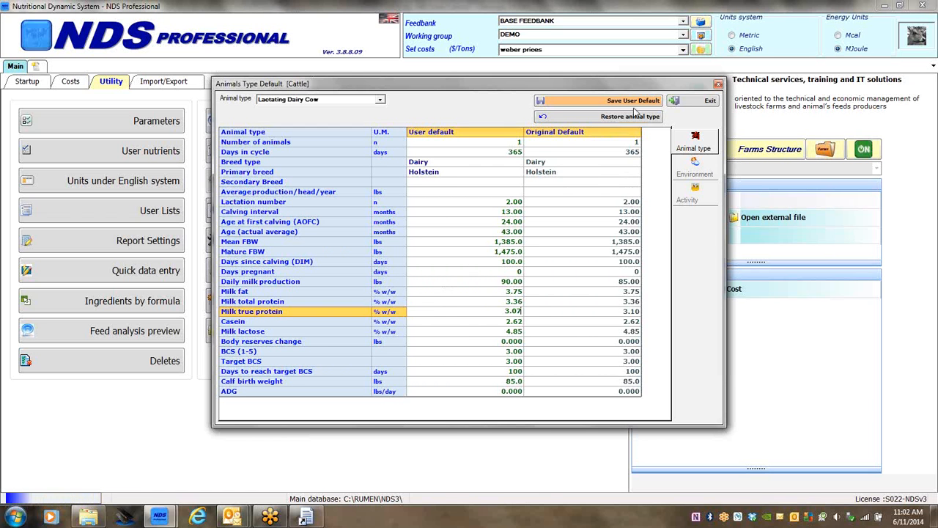
Step: Review the list of available animal types and close the animal type defaults
click(380, 103)
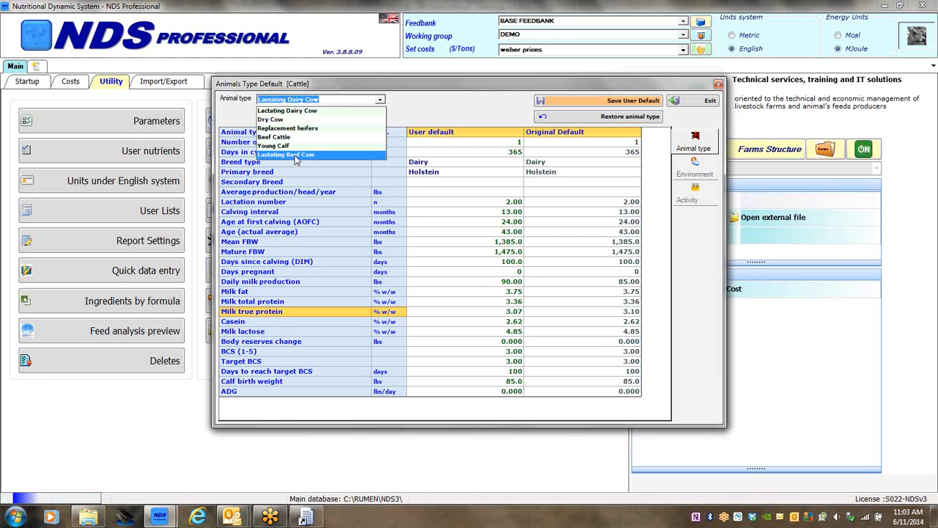
click(719, 86)
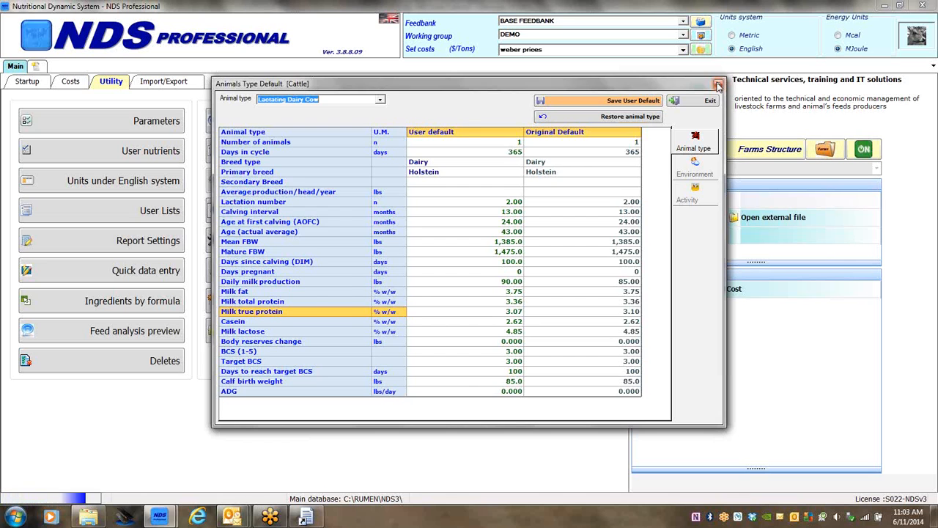
click(719, 86)
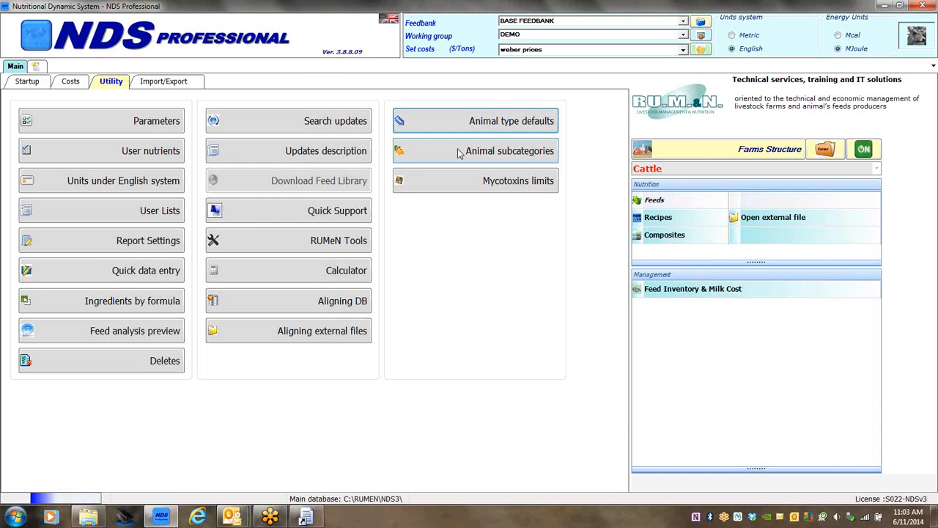
Step: Open the feed cost update list and show the licensed user's own feeds instead of the DEMO feeds
click(25, 81)
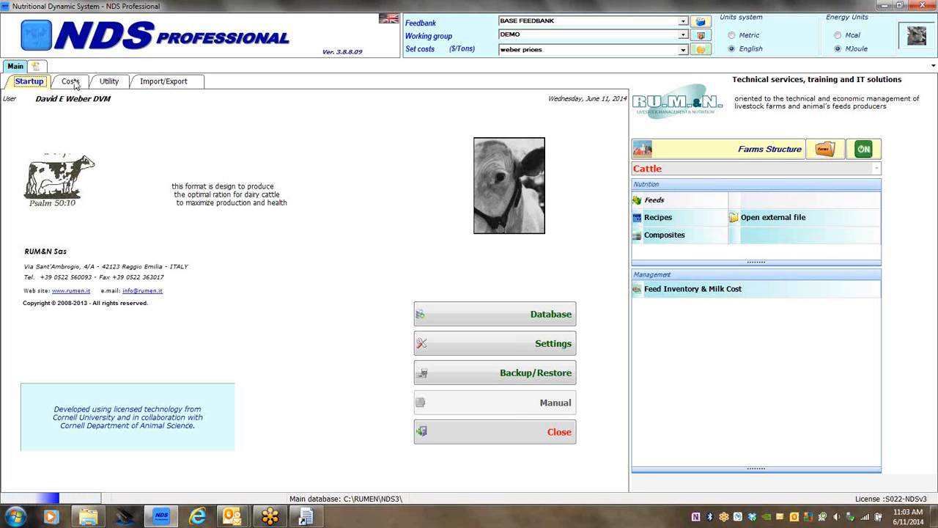
click(72, 83)
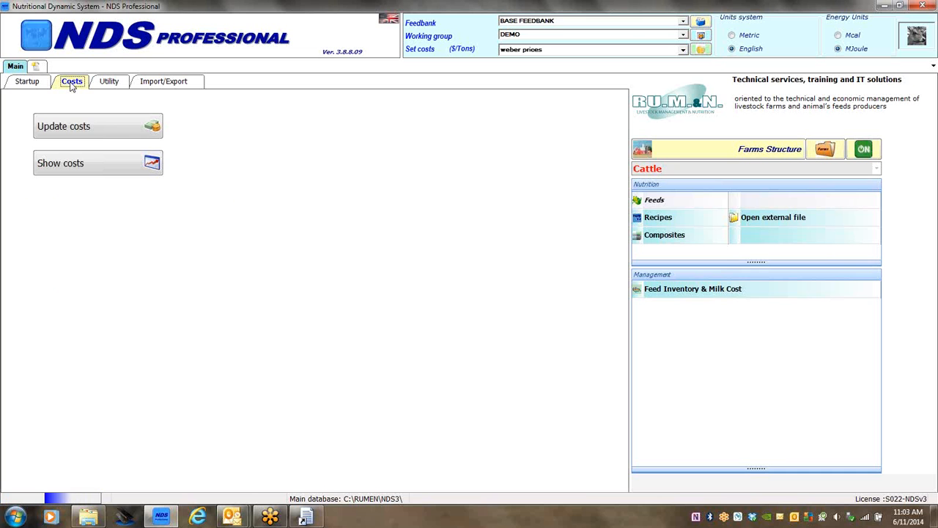
click(105, 127)
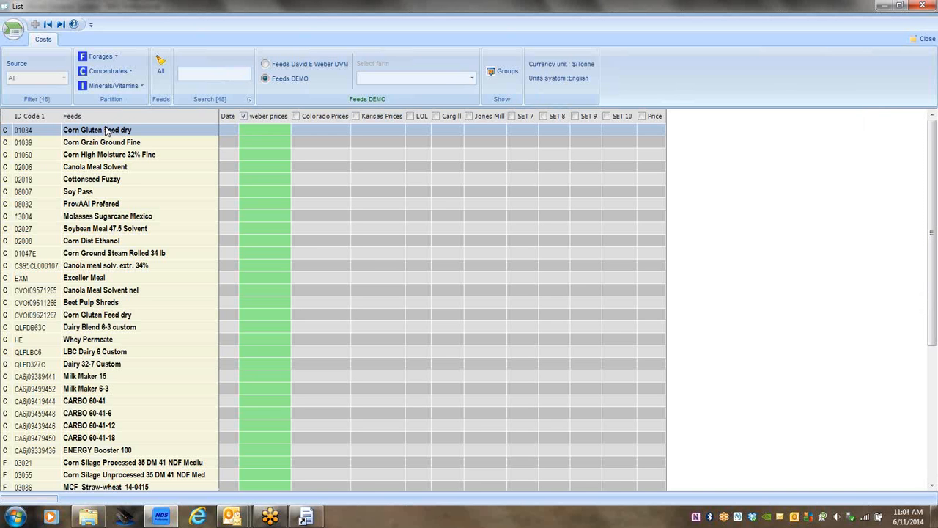
click(266, 68)
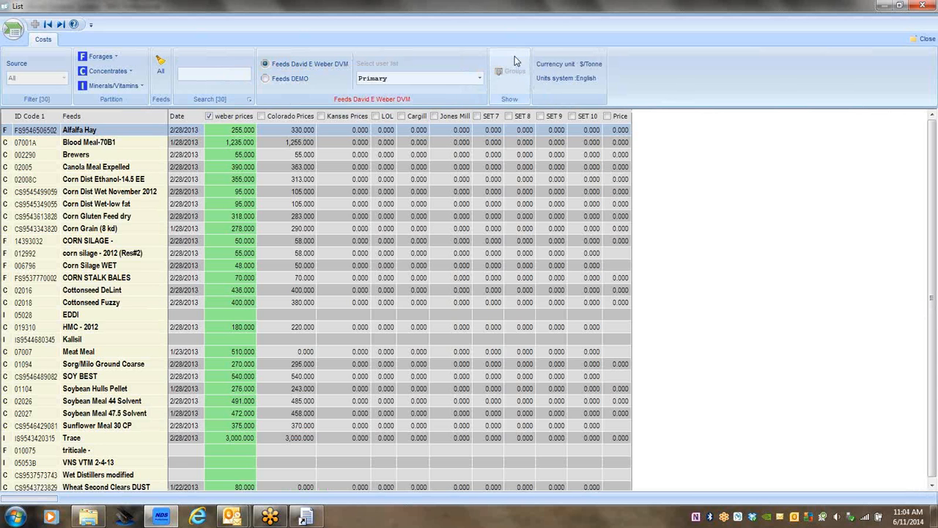
Step: Switch the user list to CS FEEDS to view its feed prices, and close the cost list
click(481, 78)
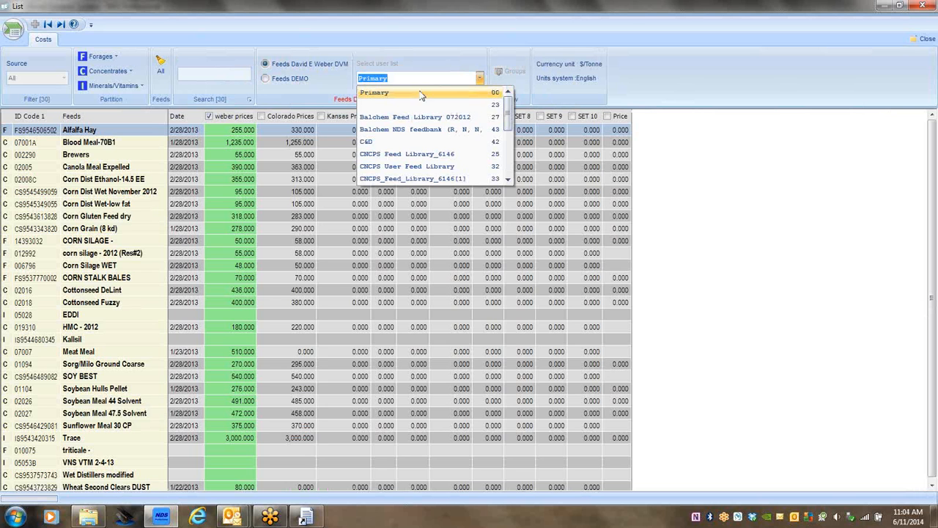
click(507, 180)
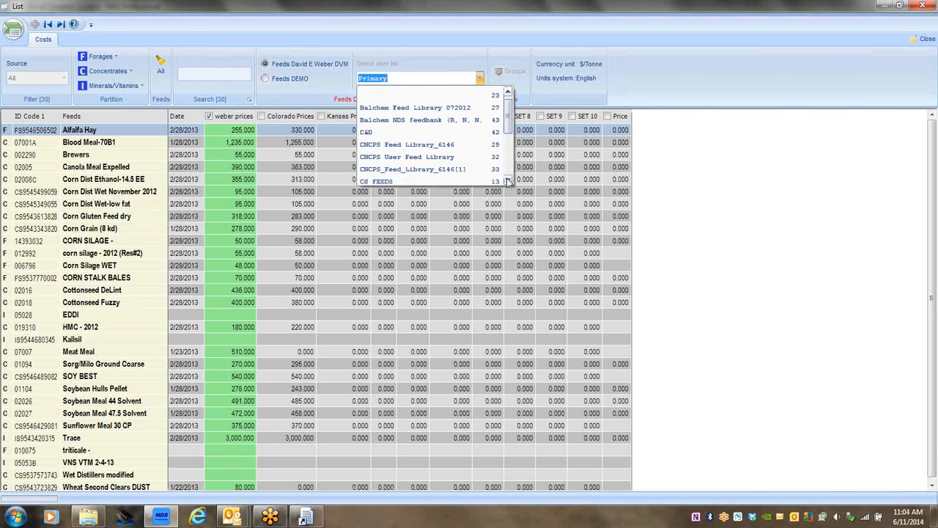
click(507, 180)
click(507, 180)
click(389, 155)
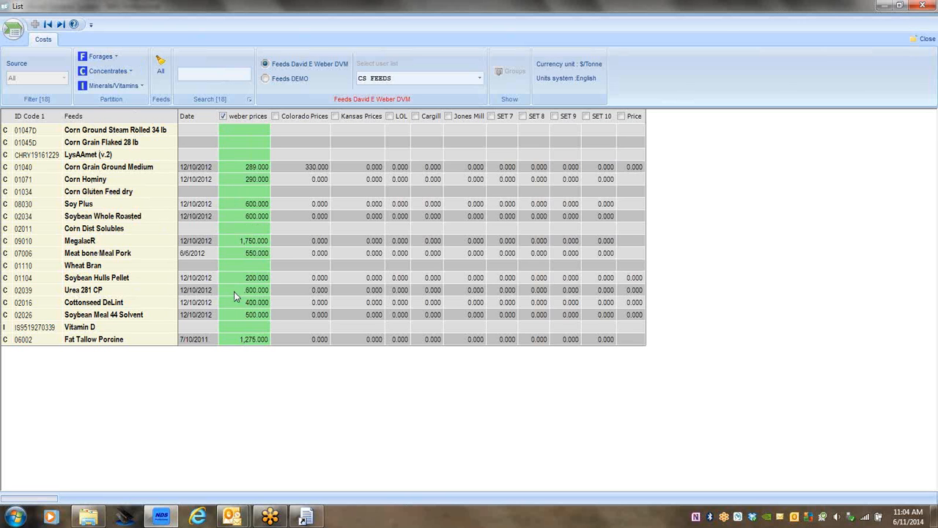
click(924, 41)
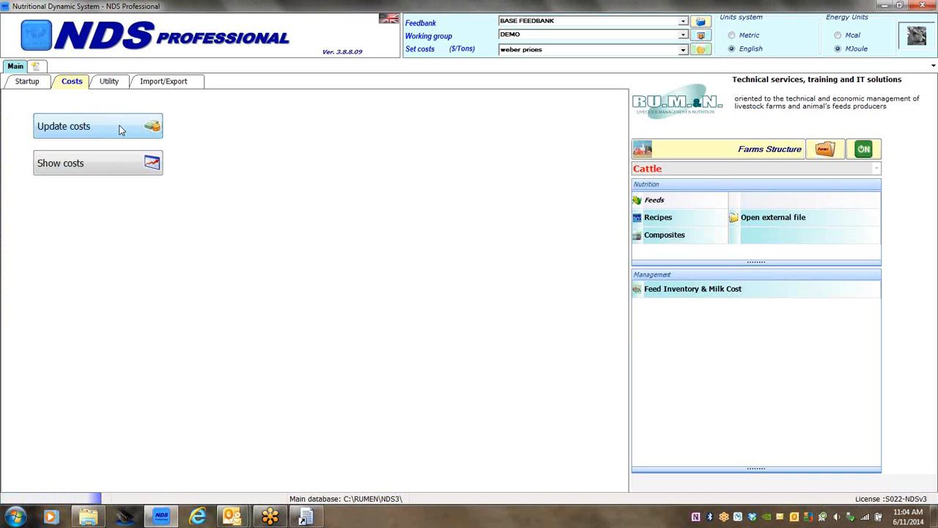
Step: Open the feeds analysis import and review the file types it supports without choosing one
click(38, 84)
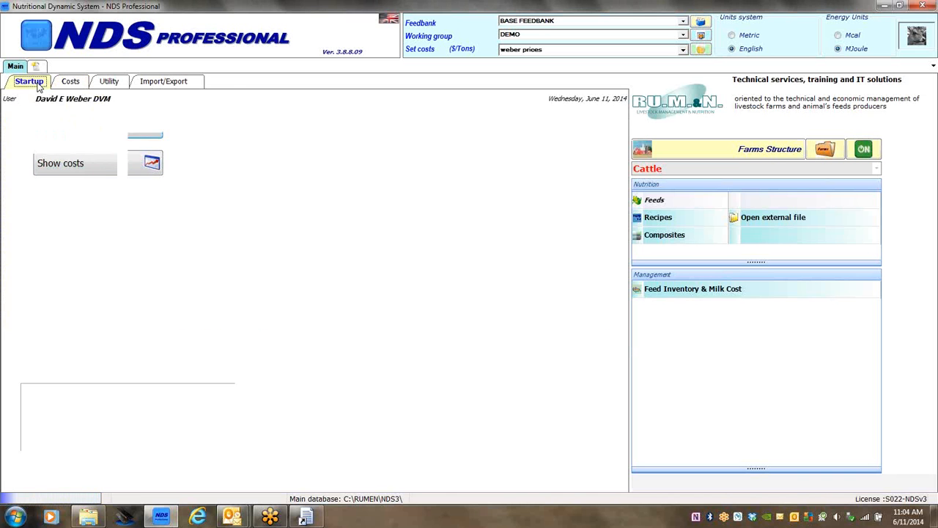
click(167, 83)
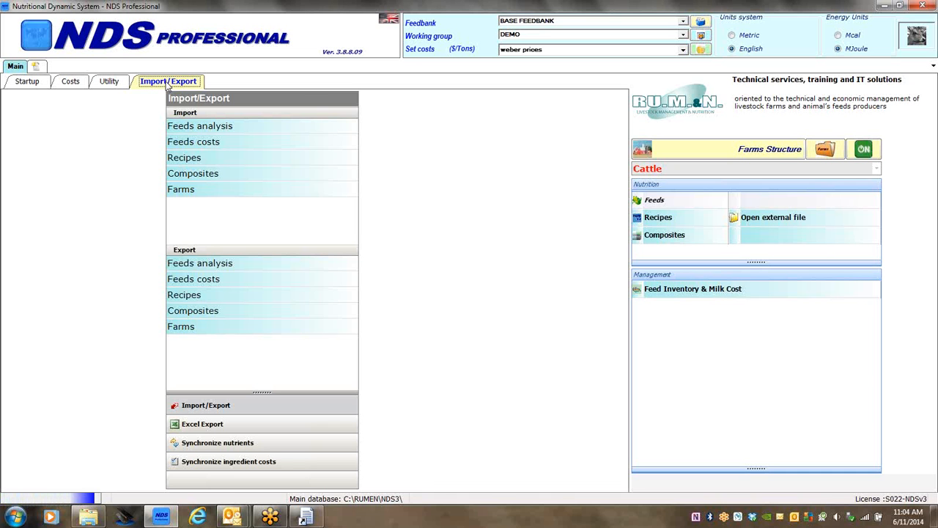
click(198, 130)
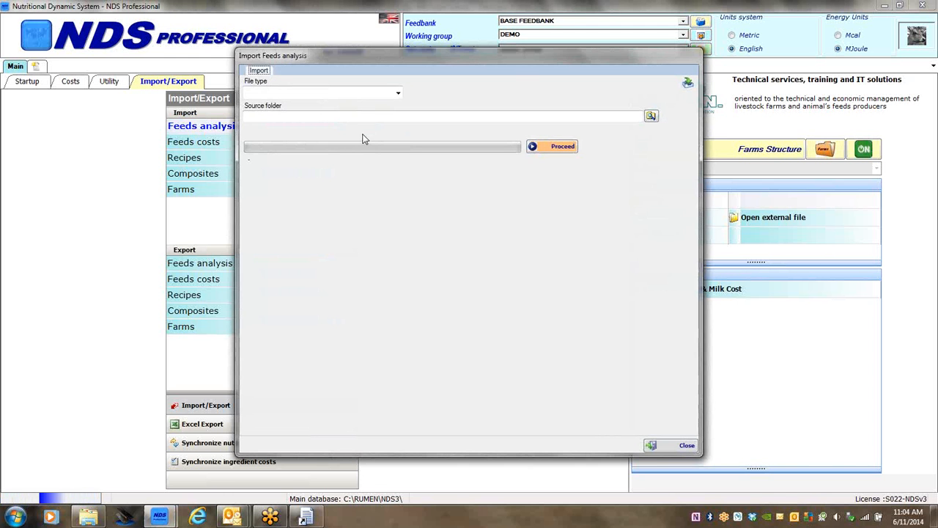
click(398, 94)
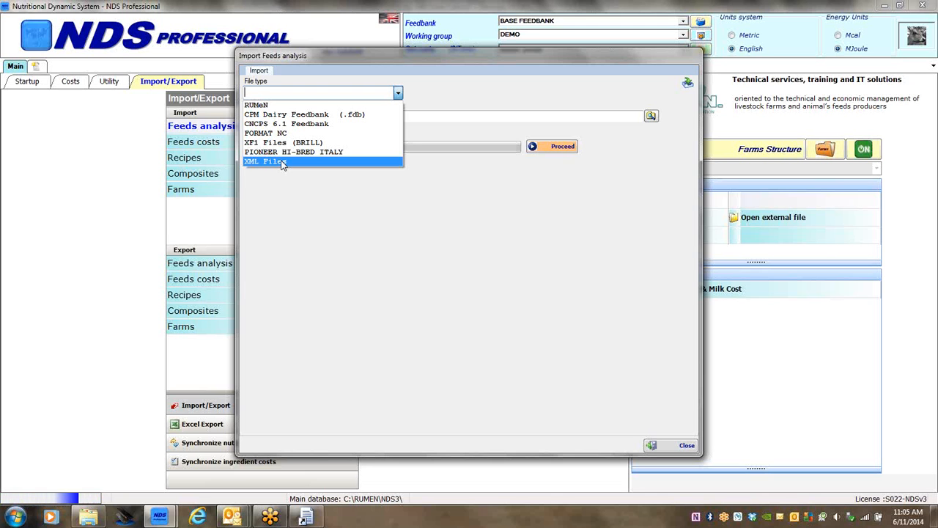
click(326, 59)
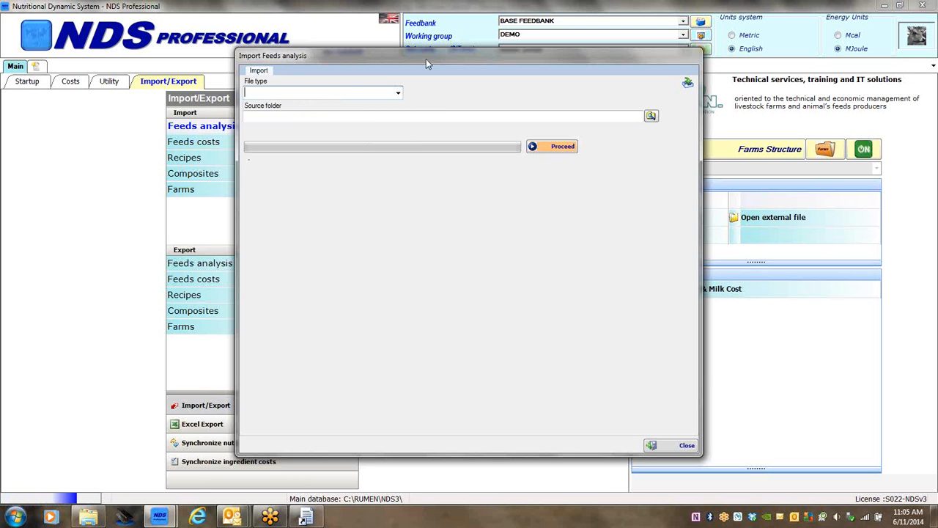
Step: Set the feeds analysis import type to XML Files and choose Cornell DEMO XML from Downloads as the source
drag(409, 62, 501, 90)
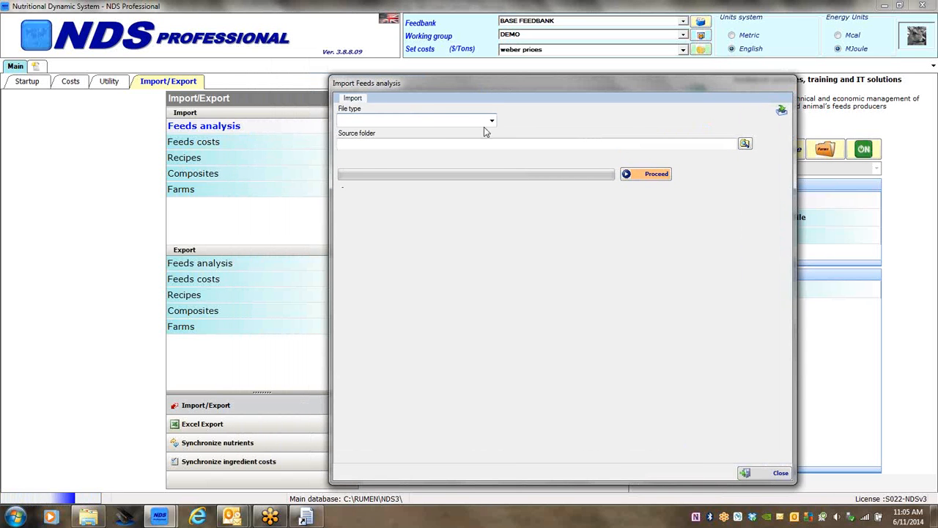
click(492, 121)
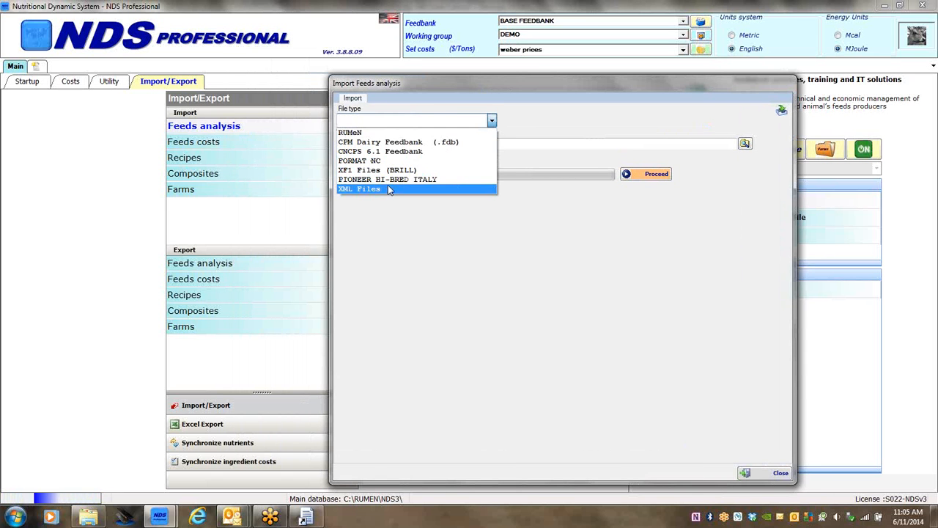
click(388, 190)
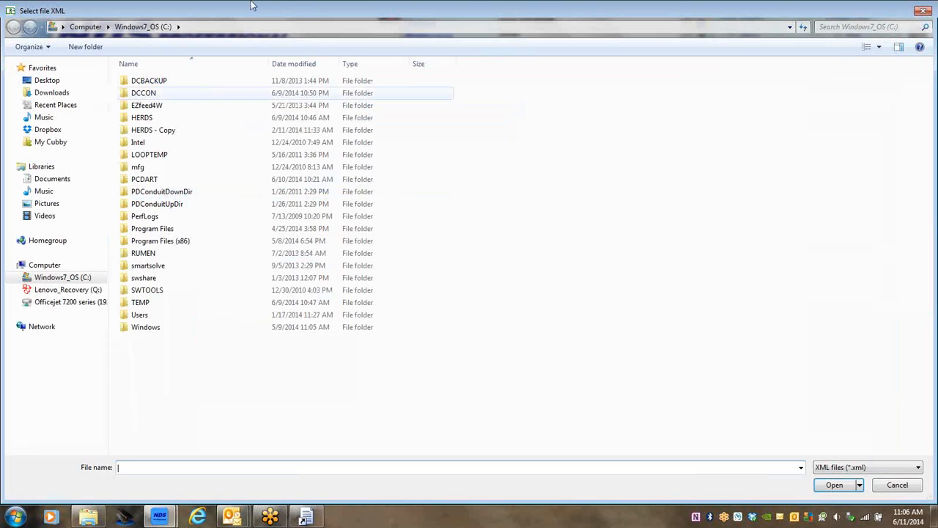
click(52, 92)
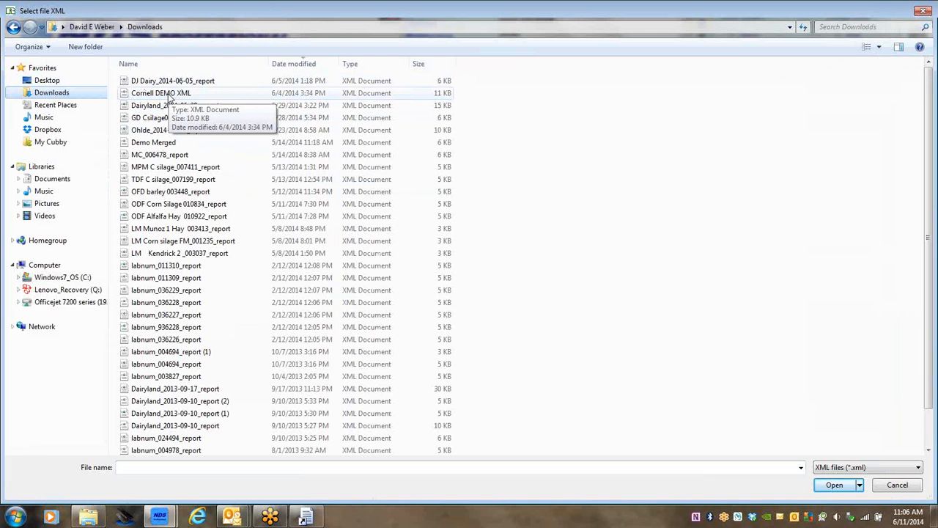
click(168, 93)
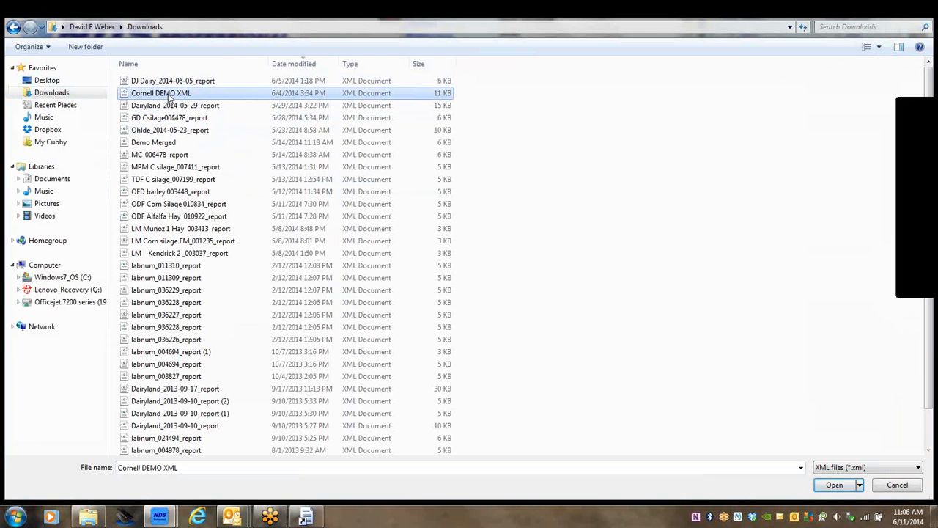
double_click(167, 93)
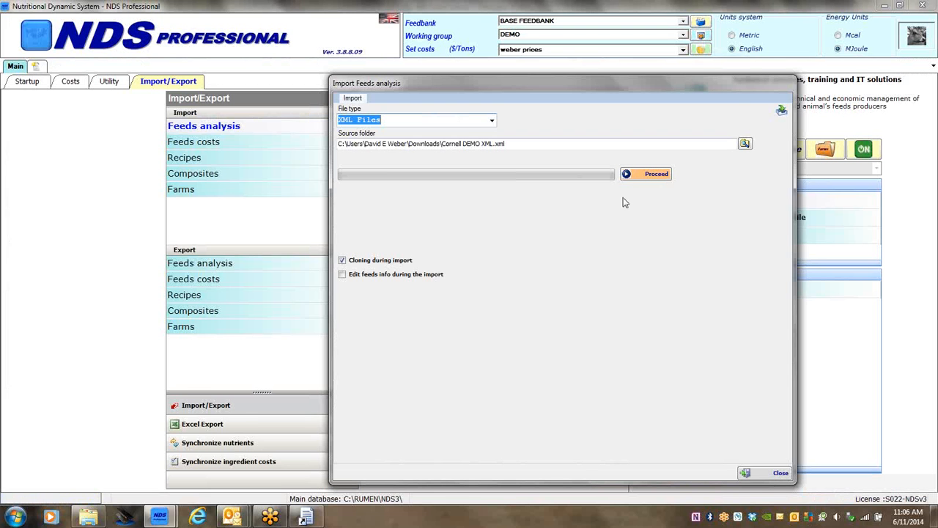
Step: Start the feeds analysis import, cancel it at the CVAS confirmation, and close the import window
click(655, 177)
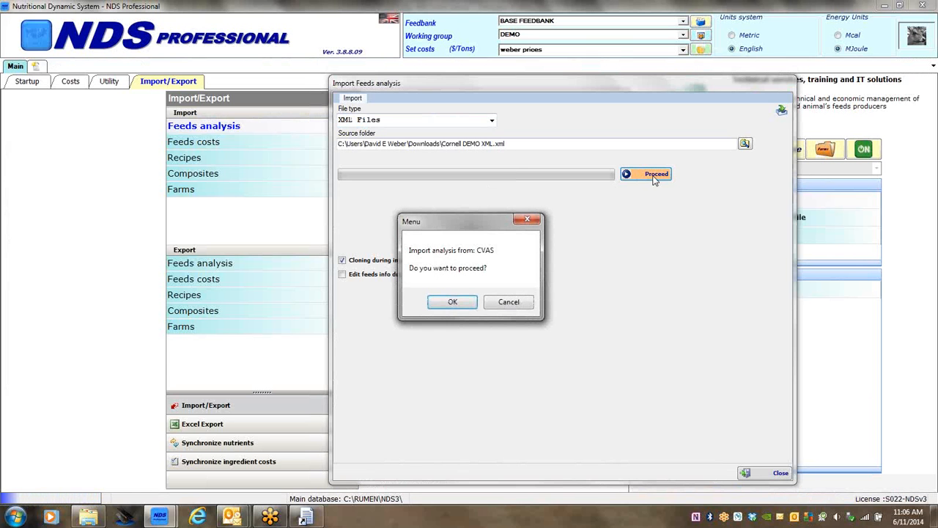
click(510, 303)
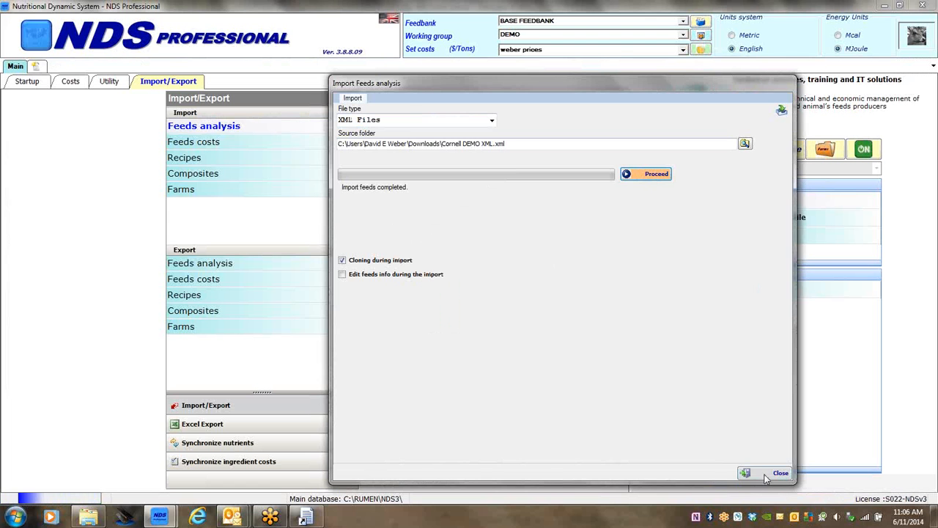
click(779, 472)
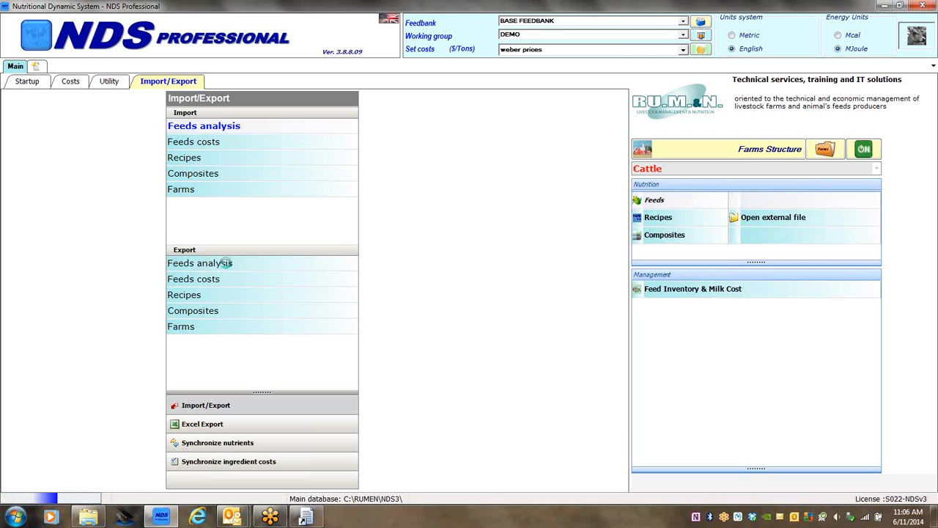
Step: Set up a feeds analysis export to the Desktop with the CS FEEDS user list, and close it without exporting
click(227, 267)
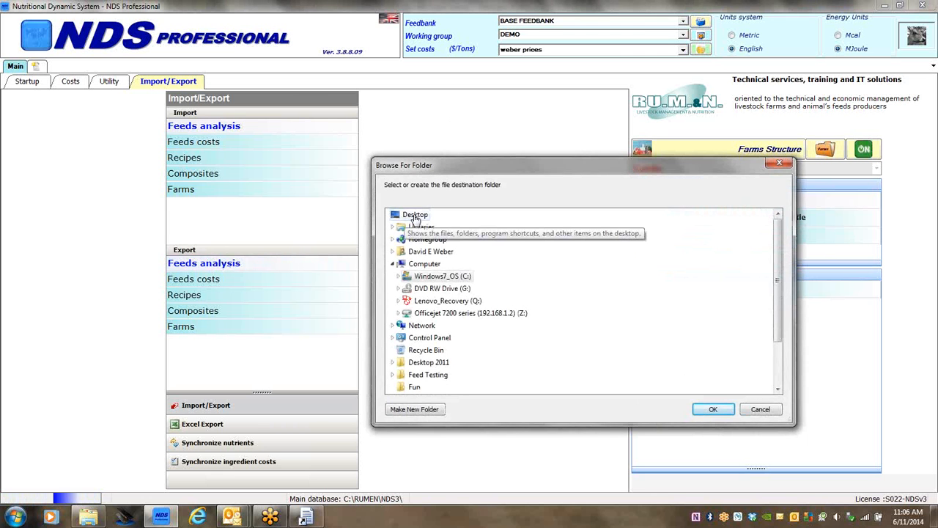
click(713, 409)
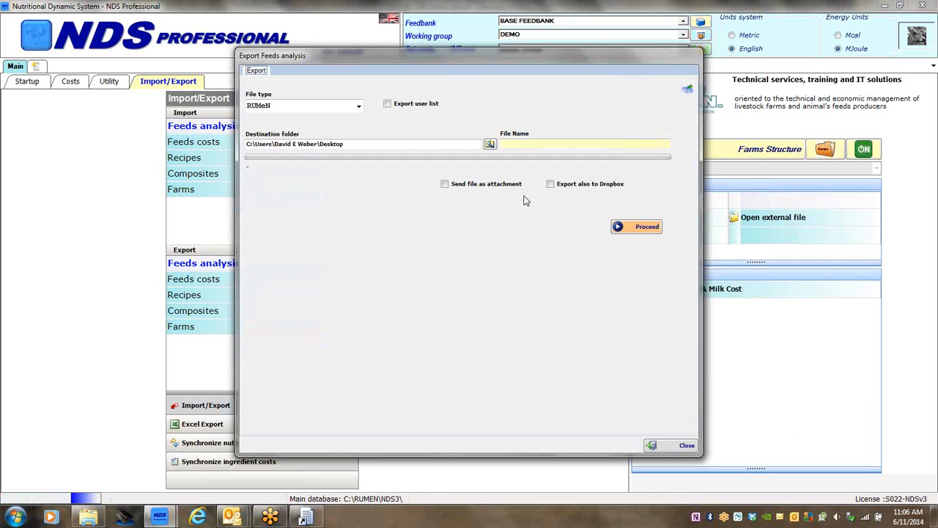
click(388, 106)
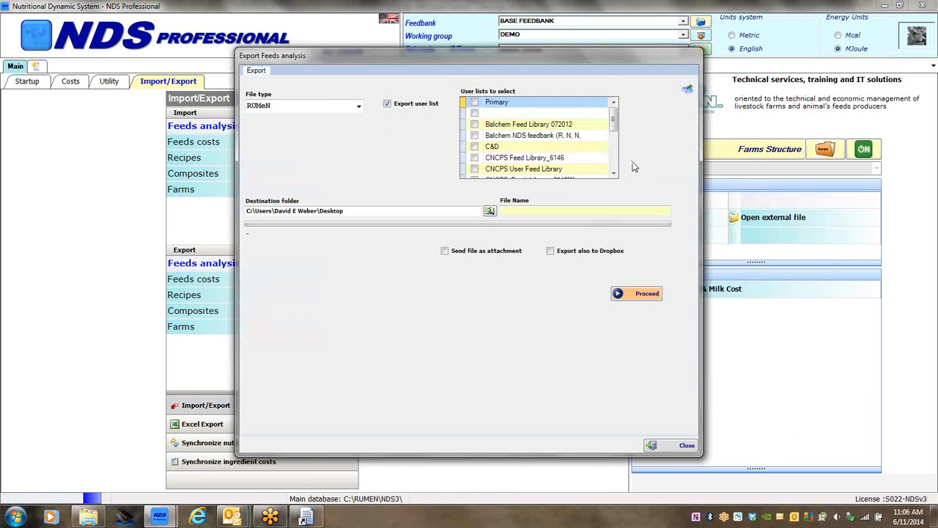
click(614, 173)
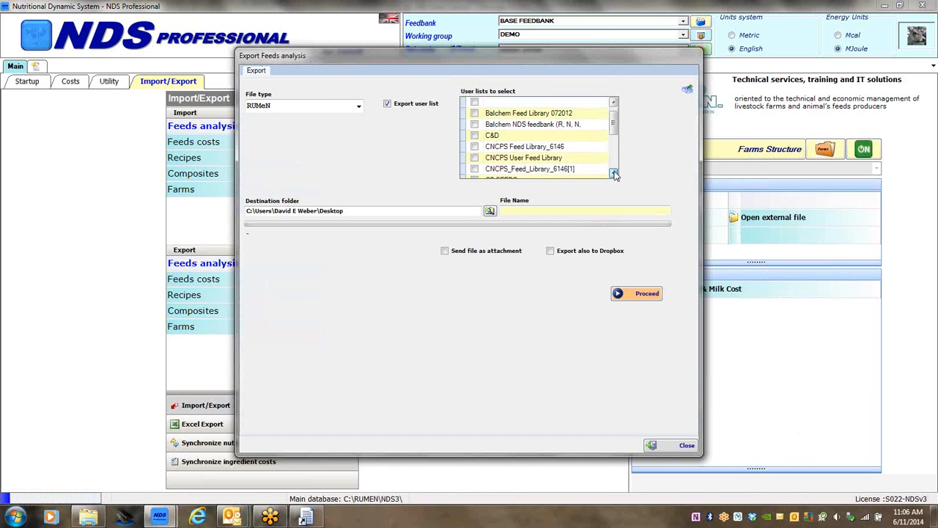
click(614, 174)
click(615, 173)
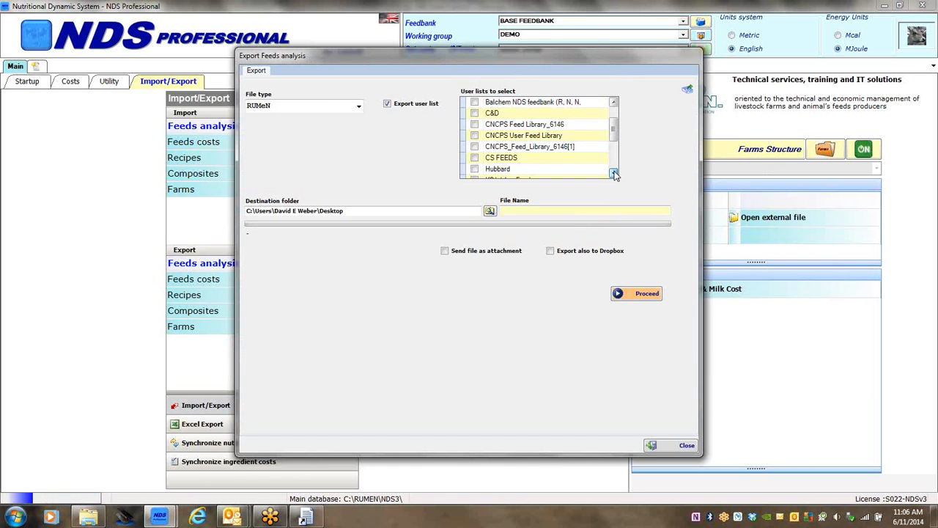
click(475, 158)
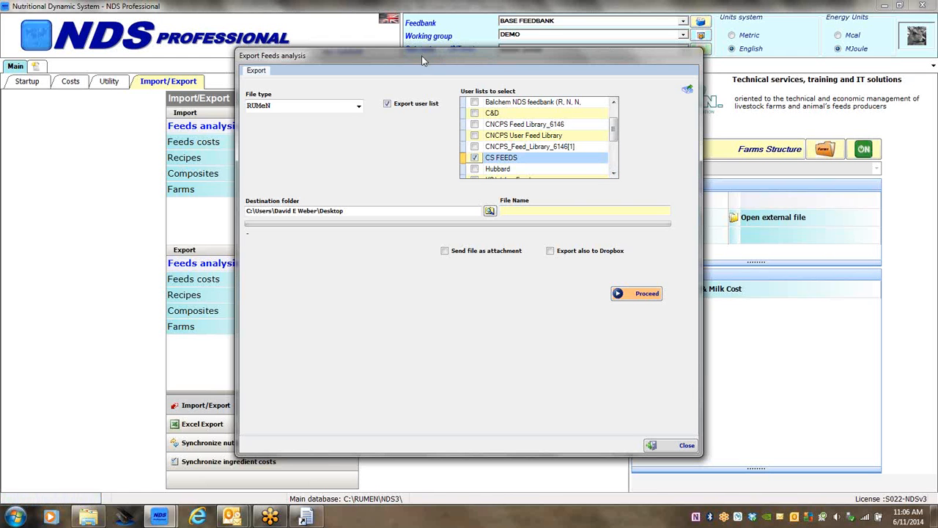
drag(422, 56, 566, 68)
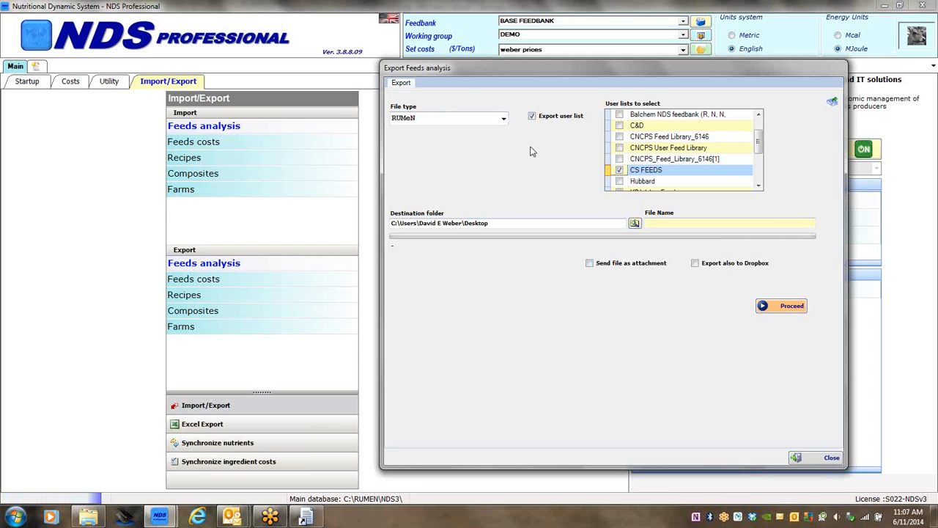
click(828, 458)
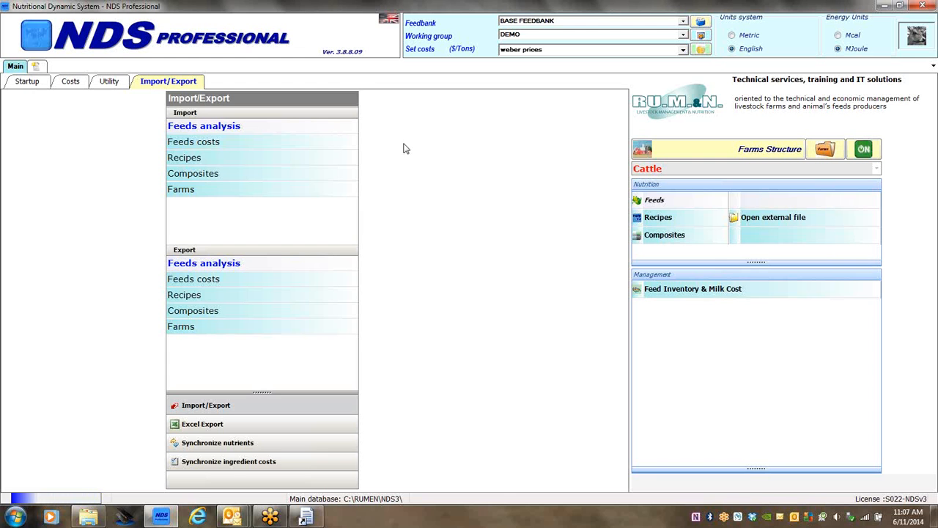
Step: Open Backup/Restore from the startup page and bring up the backup files settings in RUMeN Tools
click(28, 81)
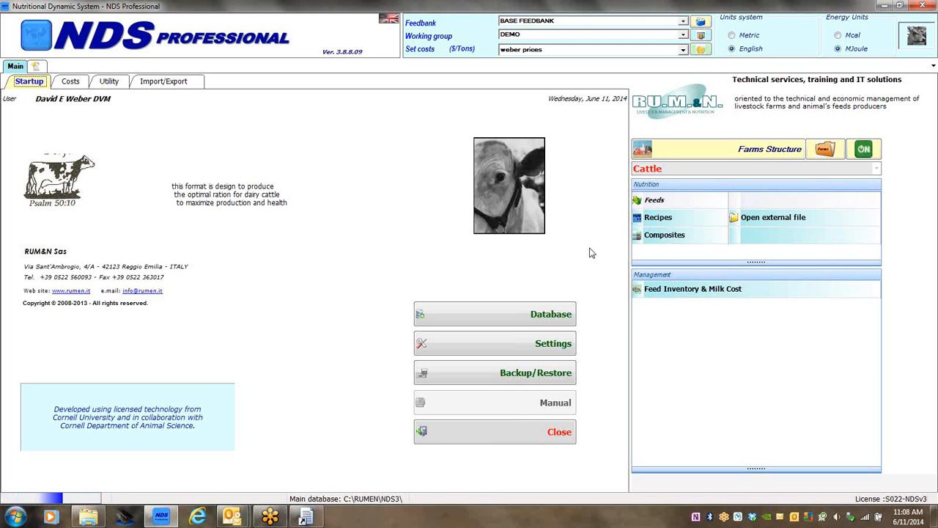
click(515, 375)
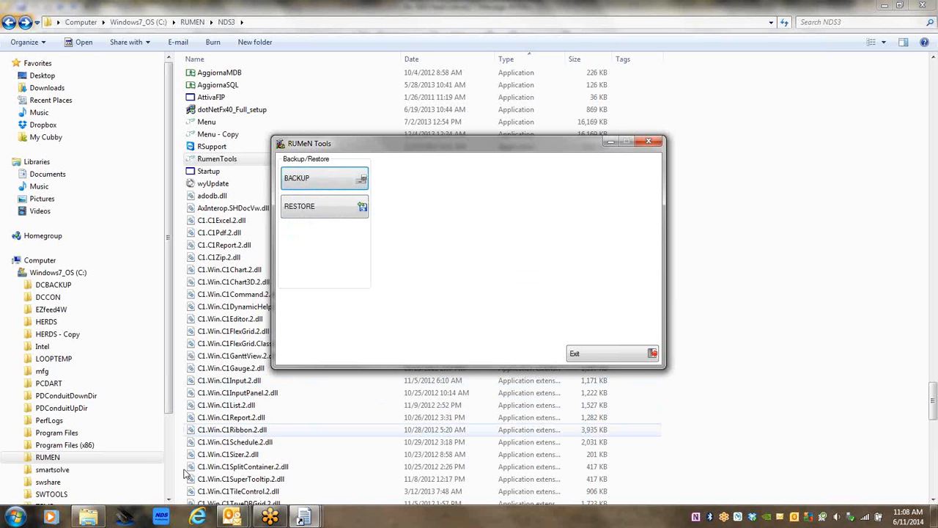
click(303, 517)
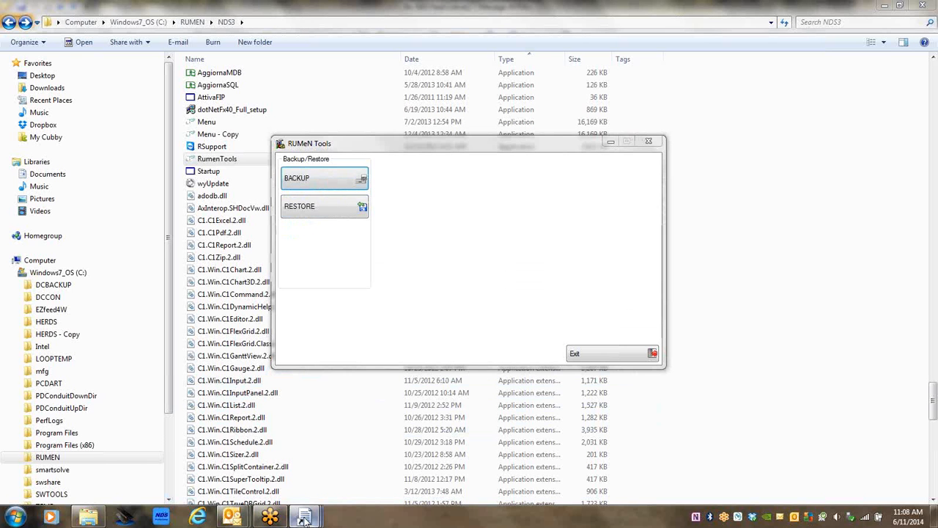
click(409, 452)
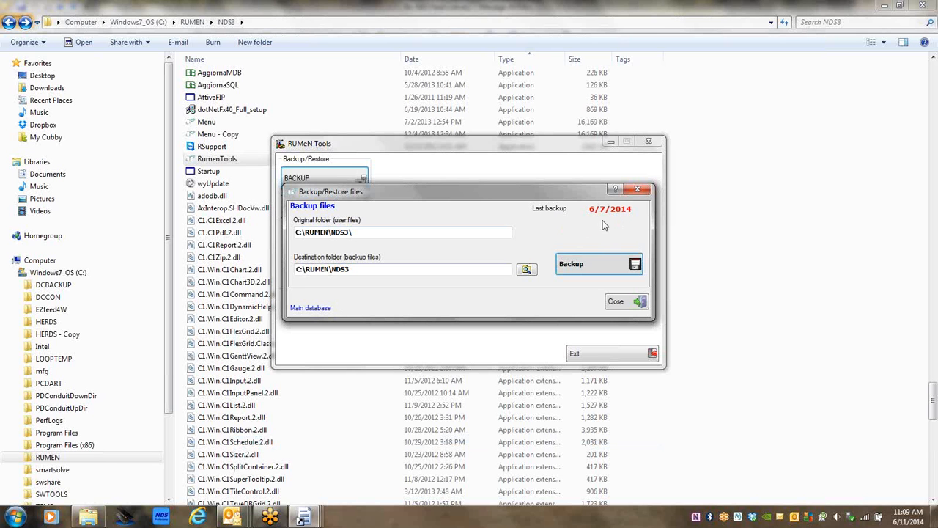
Step: Browse the computer's drives for a backup destination folder and cancel without choosing one
click(526, 271)
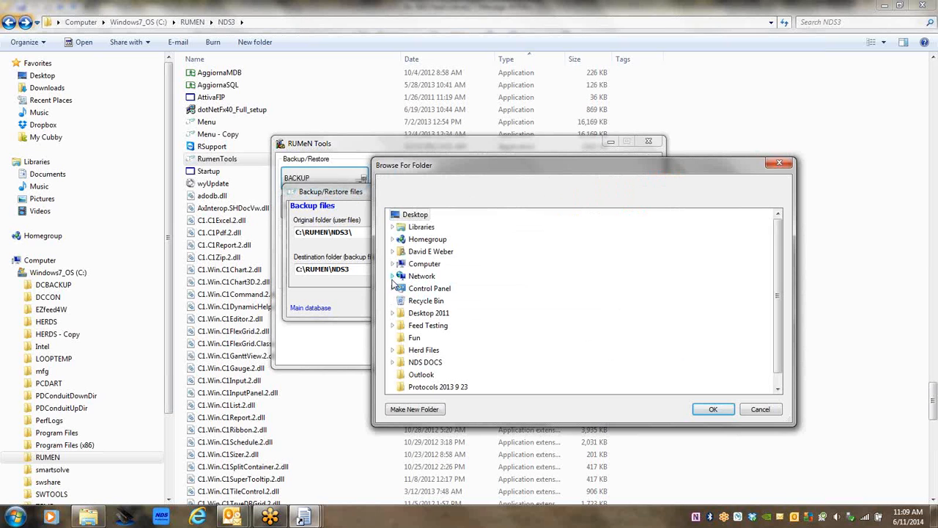
click(392, 265)
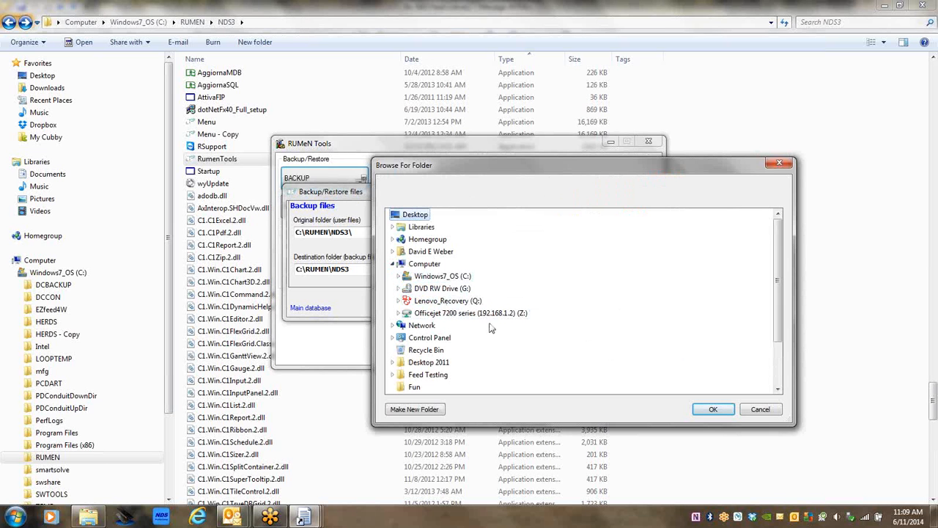
click(761, 411)
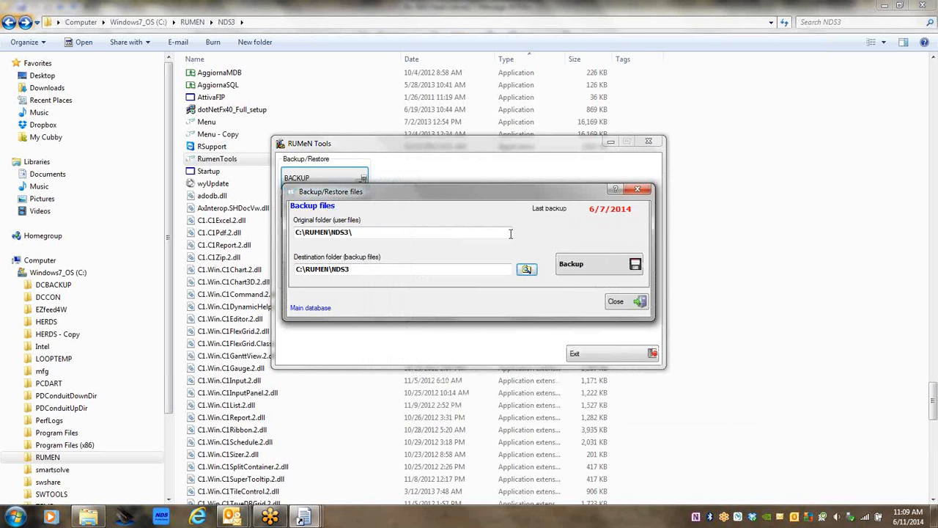
Step: Close the backup settings, exit RUMeN Tools, and close the NDS3 folder window
click(629, 308)
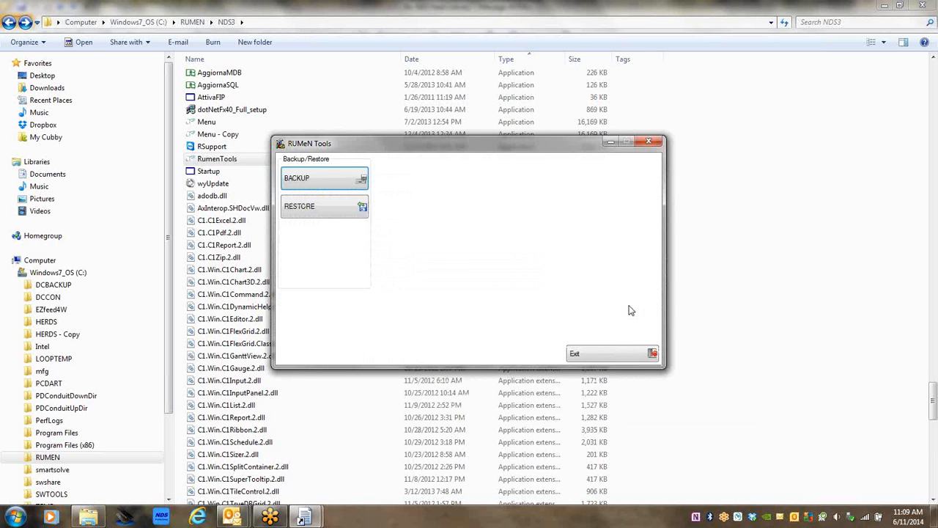
click(595, 358)
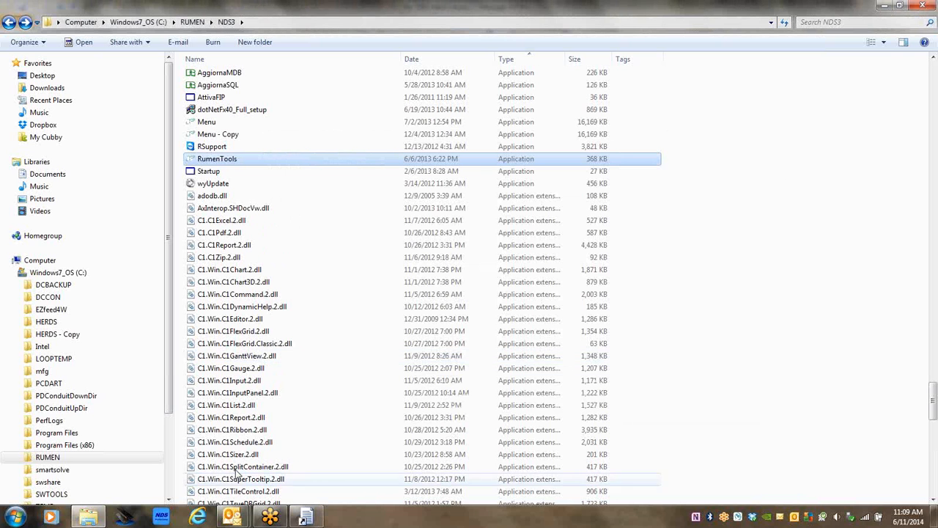
click(923, 6)
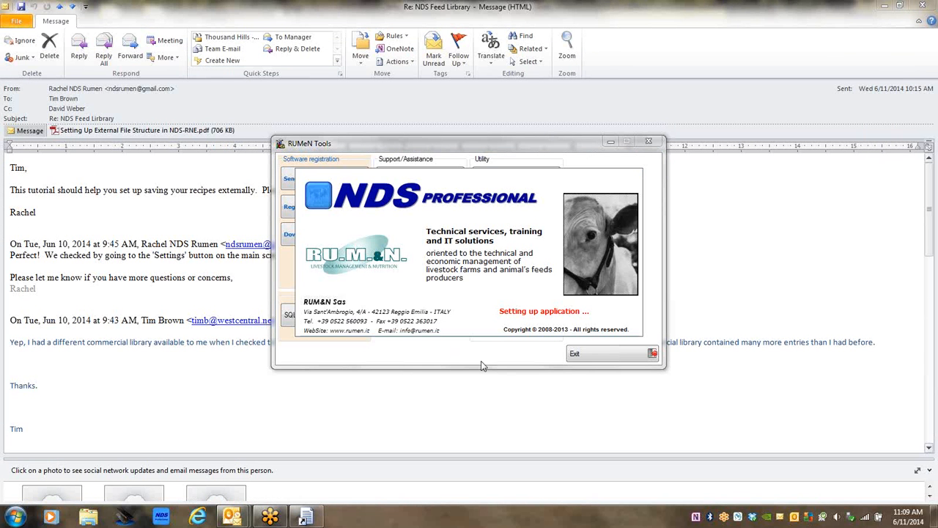